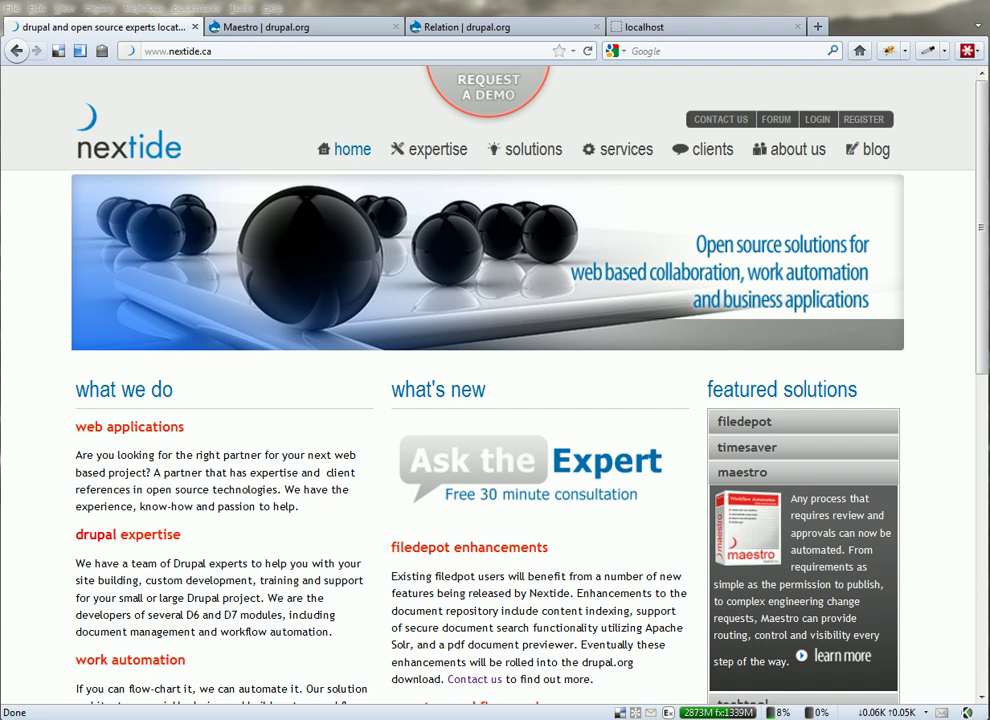
- Switch to the Maestro project page on drupal.org
{"action": "left_click", "coordinate": [338, 27]}
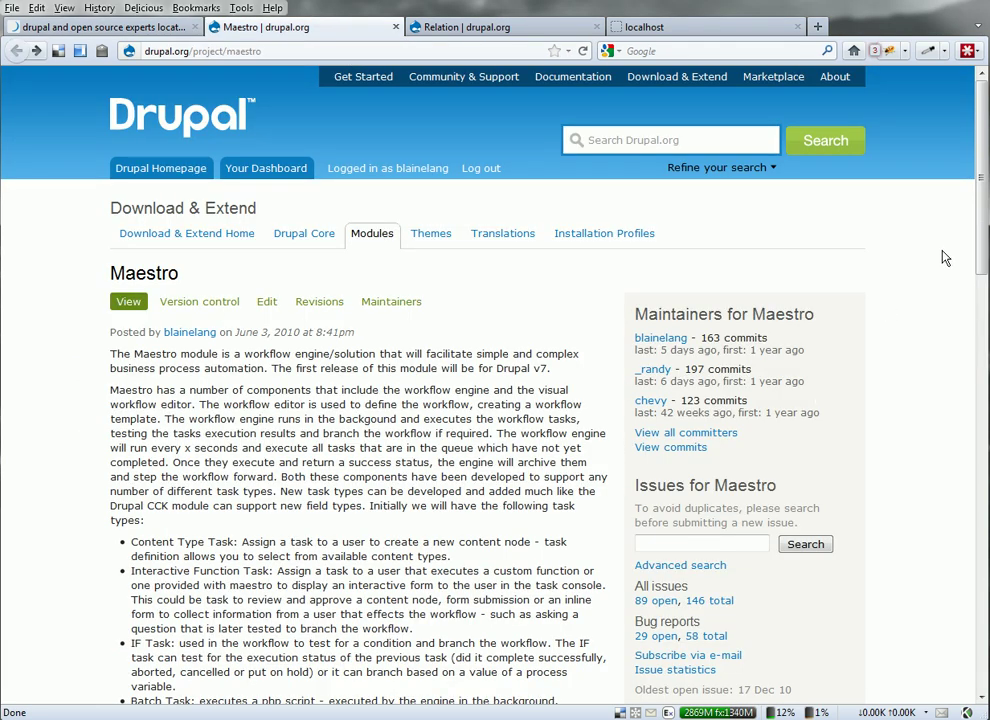
{"action": "scroll", "coordinate": [944, 258], "scroll_direction": "down", "scroll_amount": 4}
{"action": "scroll", "coordinate": [944, 258], "scroll_direction": "down", "scroll_amount": 4}
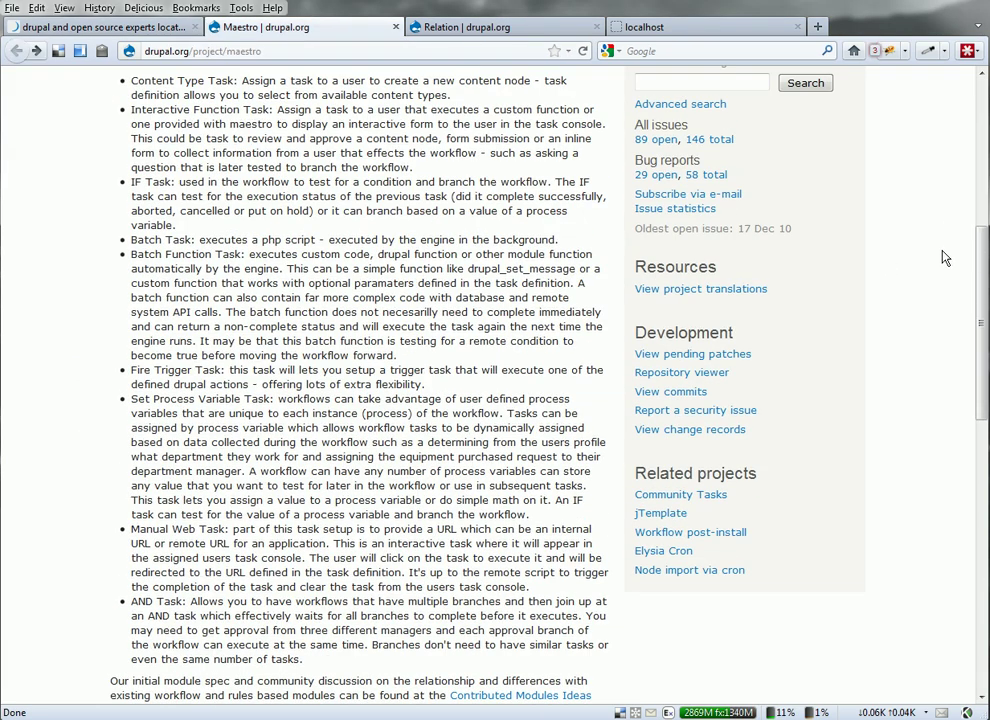
{"action": "scroll", "coordinate": [944, 258], "scroll_direction": "down", "scroll_amount": 6}
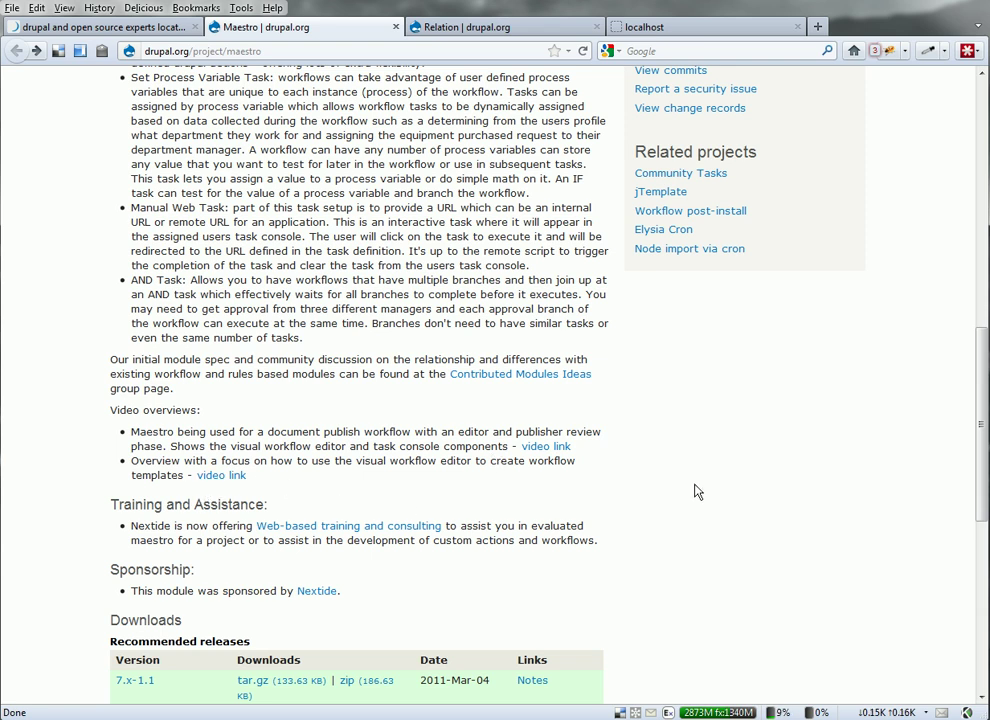
{"action": "scroll", "coordinate": [601, 327], "scroll_direction": "up", "scroll_amount": 12}
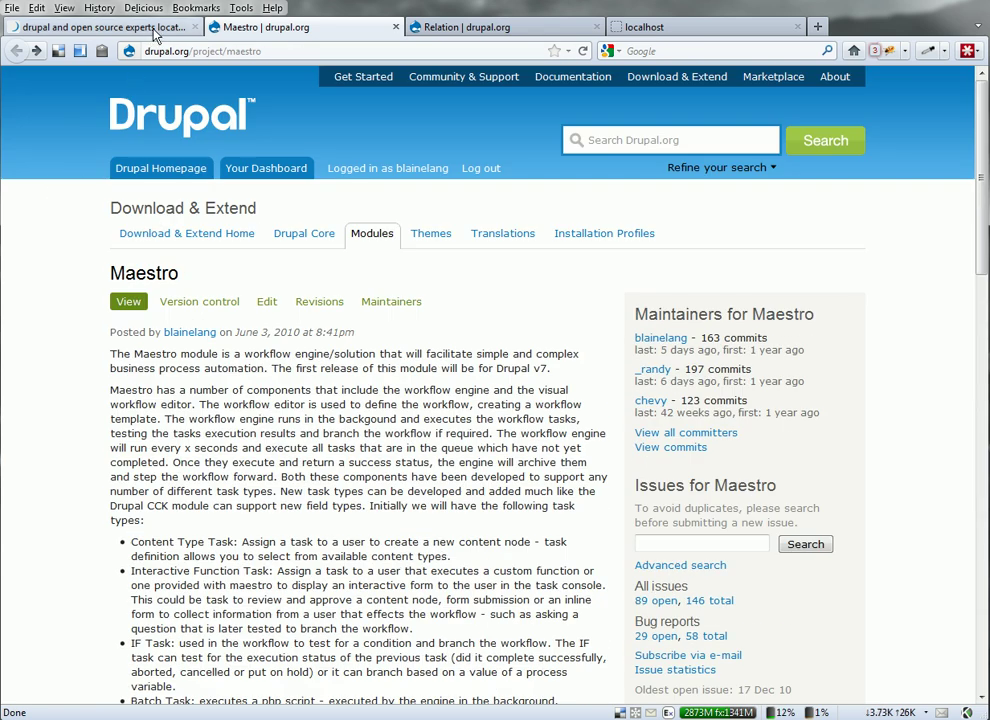
- Go back to the Nextide site and browse its blog posts list
{"action": "left_click", "coordinate": [100, 27]}
{"action": "left_click", "coordinate": [870, 150]}
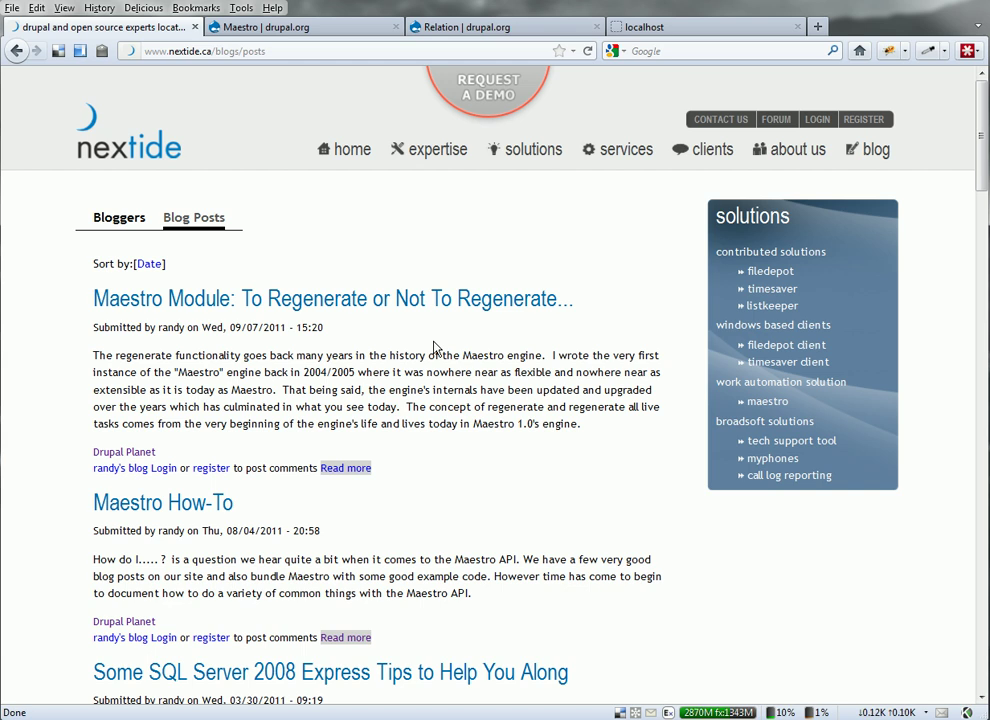
{"action": "scroll", "coordinate": [434, 347], "scroll_direction": "down", "scroll_amount": 3}
{"action": "scroll", "coordinate": [434, 347], "scroll_direction": "down", "scroll_amount": 1}
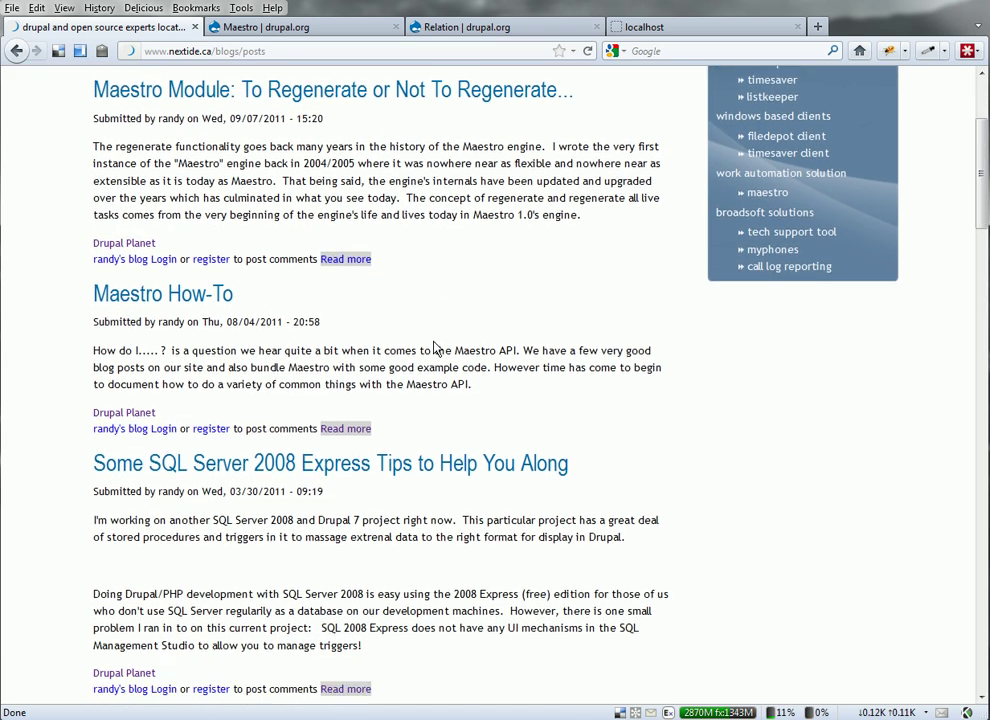
{"action": "scroll", "coordinate": [434, 347], "scroll_direction": "down", "scroll_amount": 5}
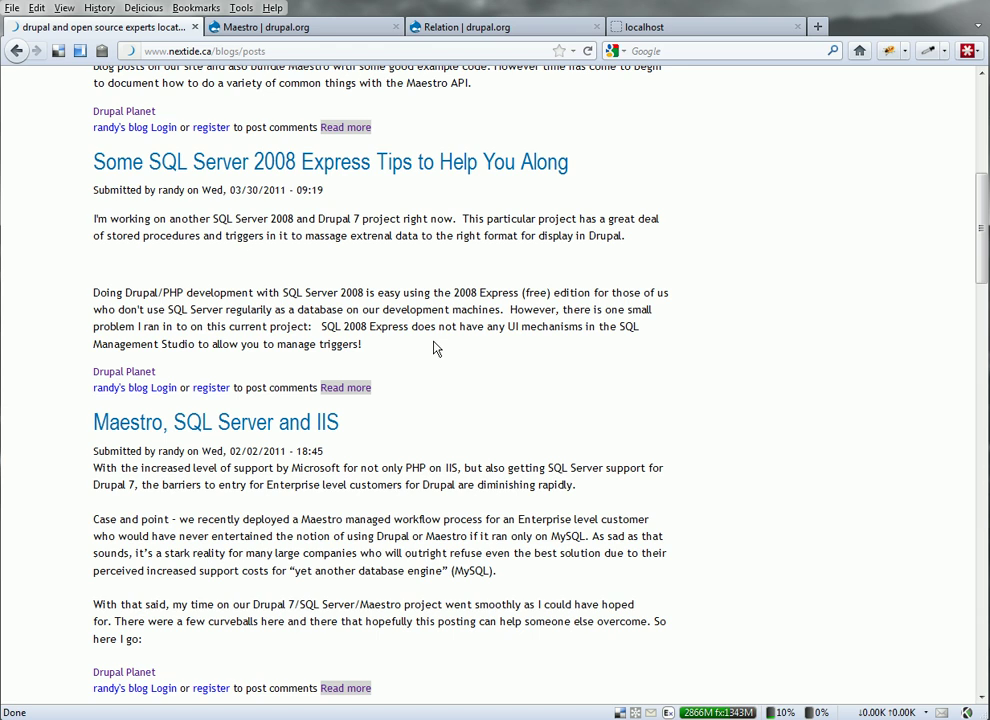
{"action": "scroll", "coordinate": [435, 365], "scroll_direction": "up", "scroll_amount": 8}
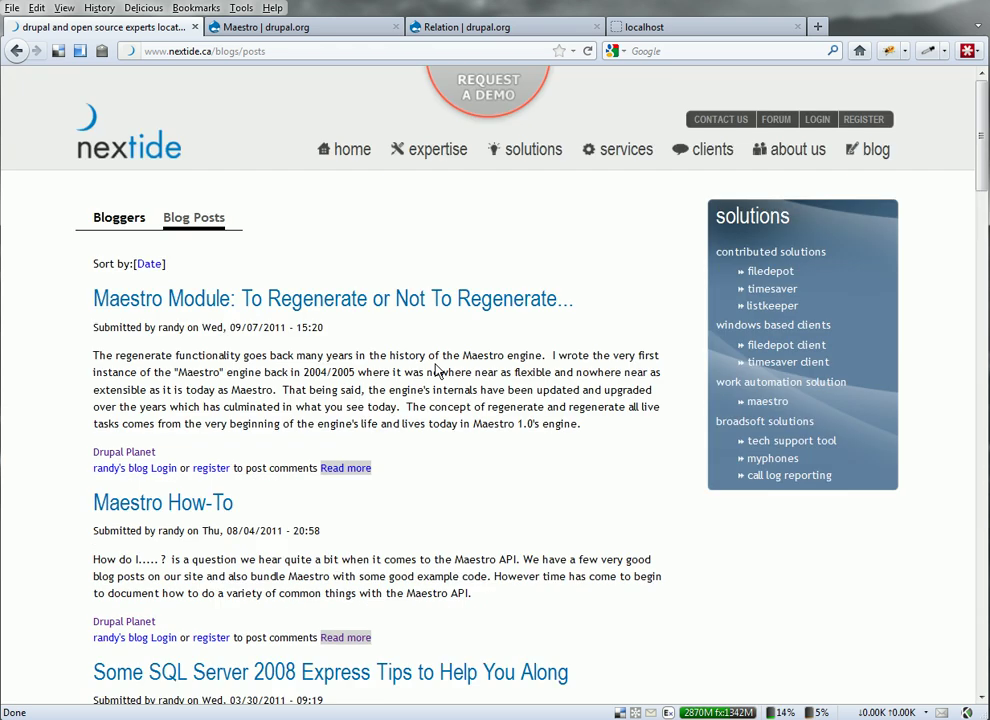
- Read through the Relation module project page on drupal.org
{"action": "left_click", "coordinate": [455, 30]}
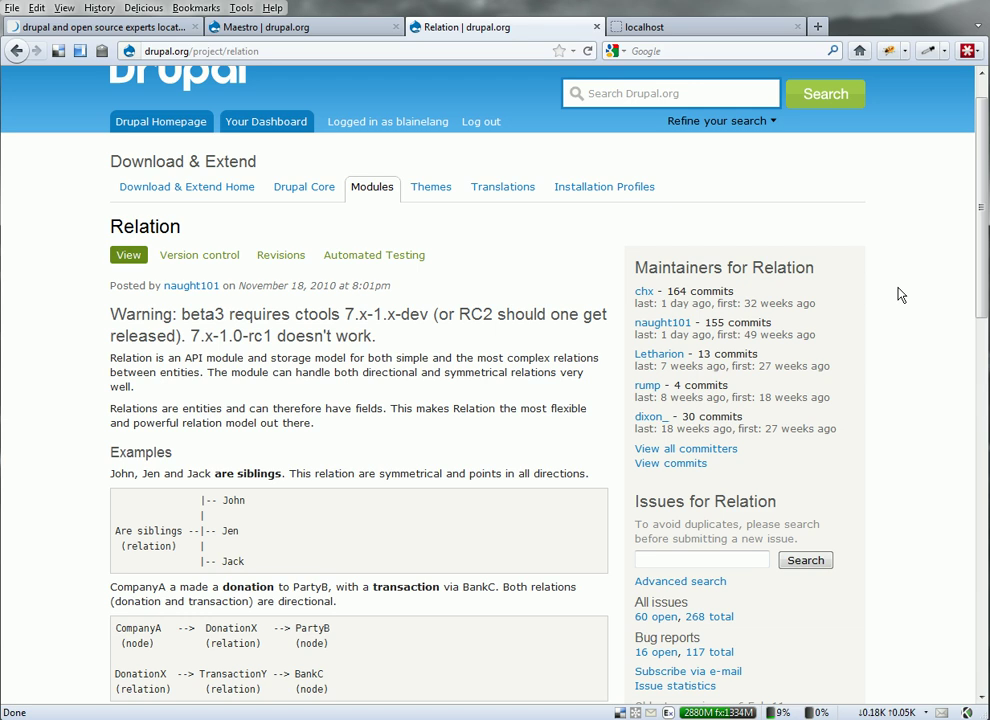
{"action": "scroll", "coordinate": [898, 294], "scroll_direction": "down", "scroll_amount": 1}
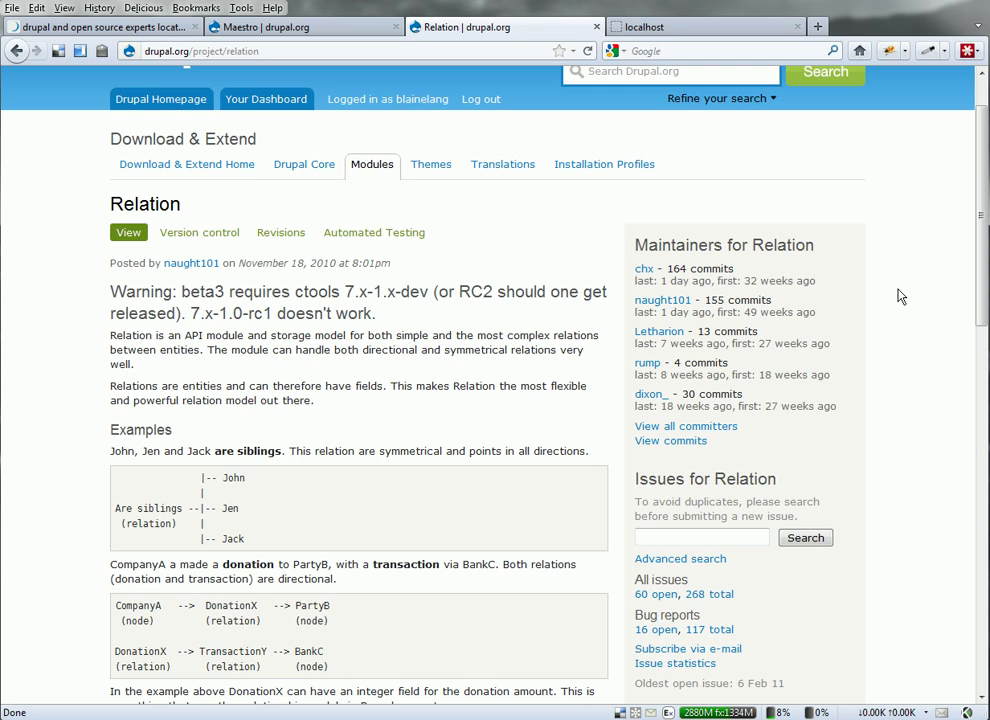
{"action": "scroll", "coordinate": [898, 294], "scroll_direction": "down", "scroll_amount": 3}
{"action": "scroll", "coordinate": [898, 294], "scroll_direction": "up", "scroll_amount": 6}
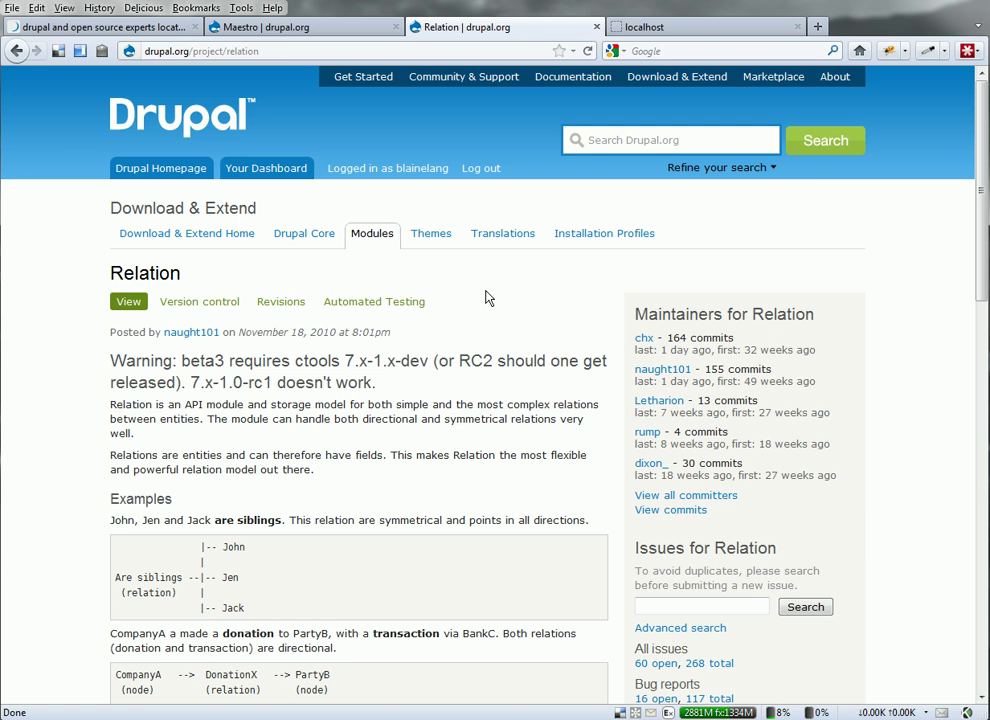
{"action": "left_click", "coordinate": [675, 28]}
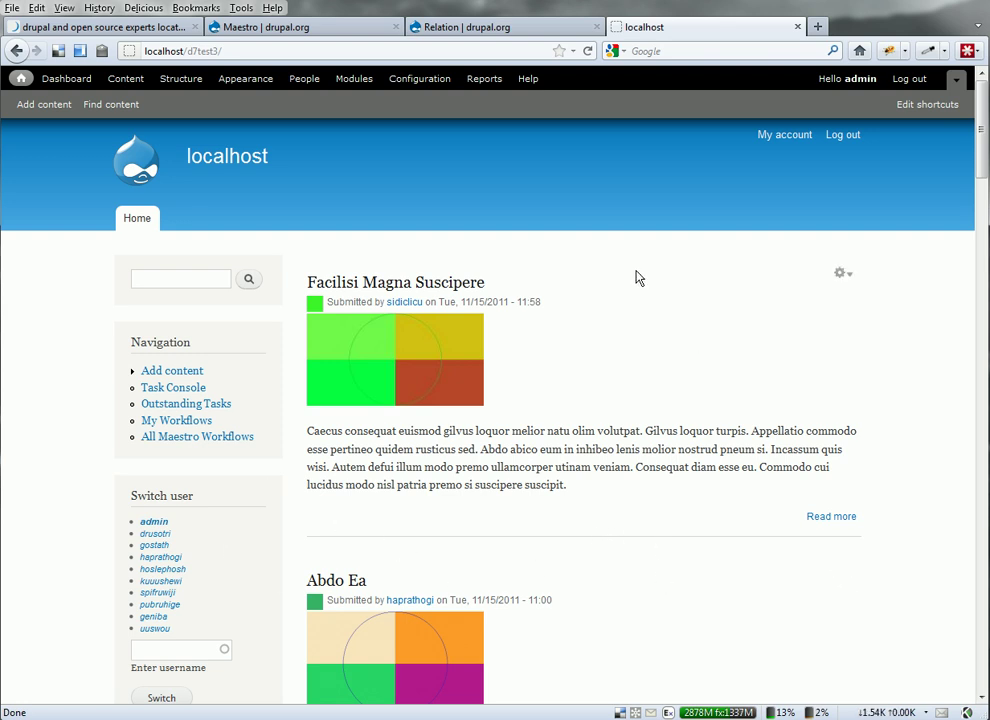
- Review the Maestro and Relation module groups on the Modules administration page
{"action": "left_click", "coordinate": [354, 78]}
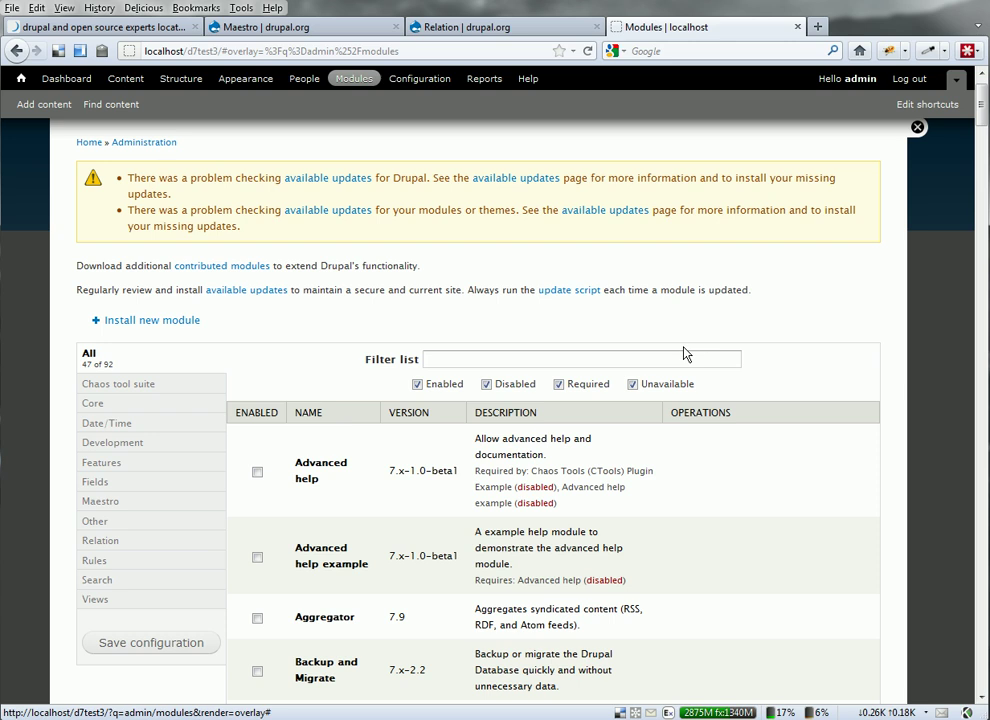
{"action": "scroll", "coordinate": [342, 393], "scroll_direction": "down", "scroll_amount": 2}
{"action": "left_click", "coordinate": [102, 392]}
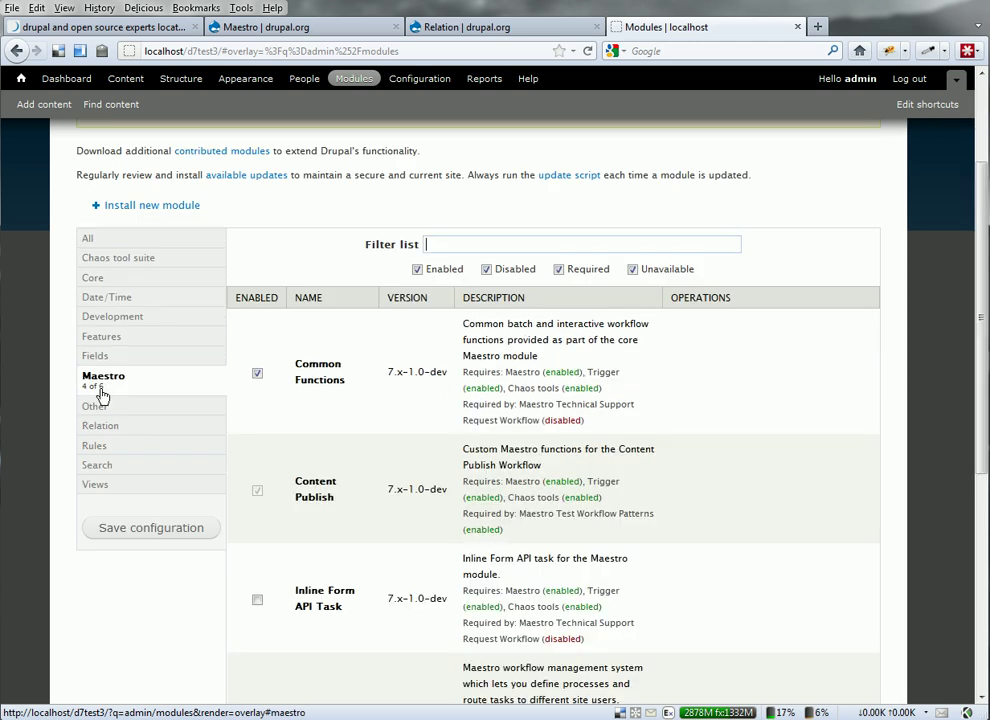
{"action": "scroll", "coordinate": [769, 460], "scroll_direction": "down", "scroll_amount": 4}
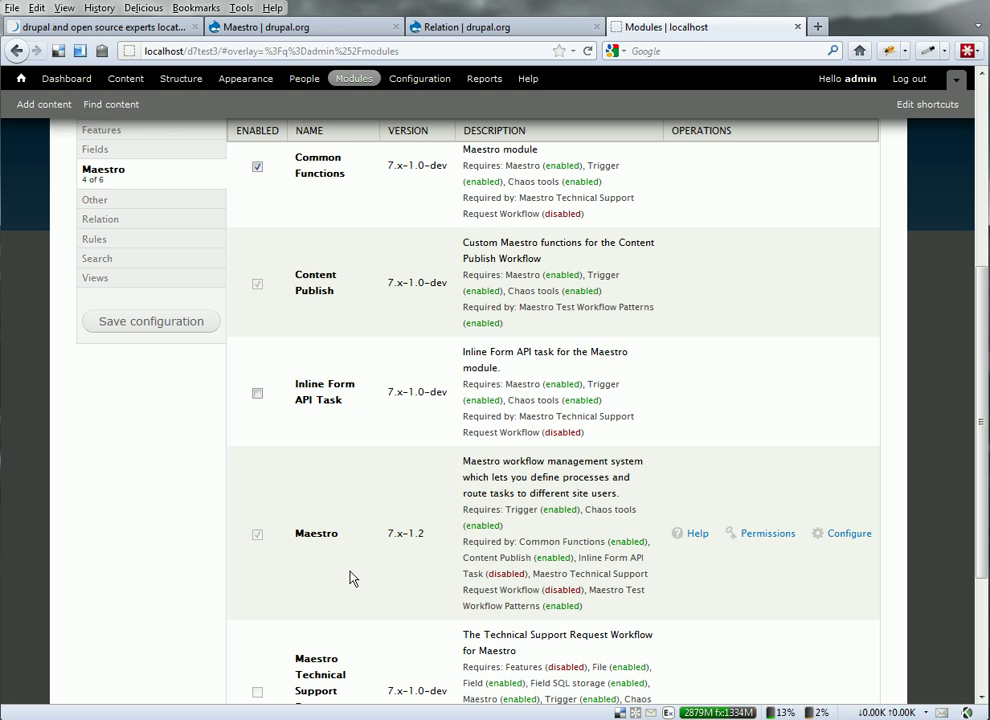
{"action": "scroll", "coordinate": [350, 578], "scroll_direction": "up", "scroll_amount": 2}
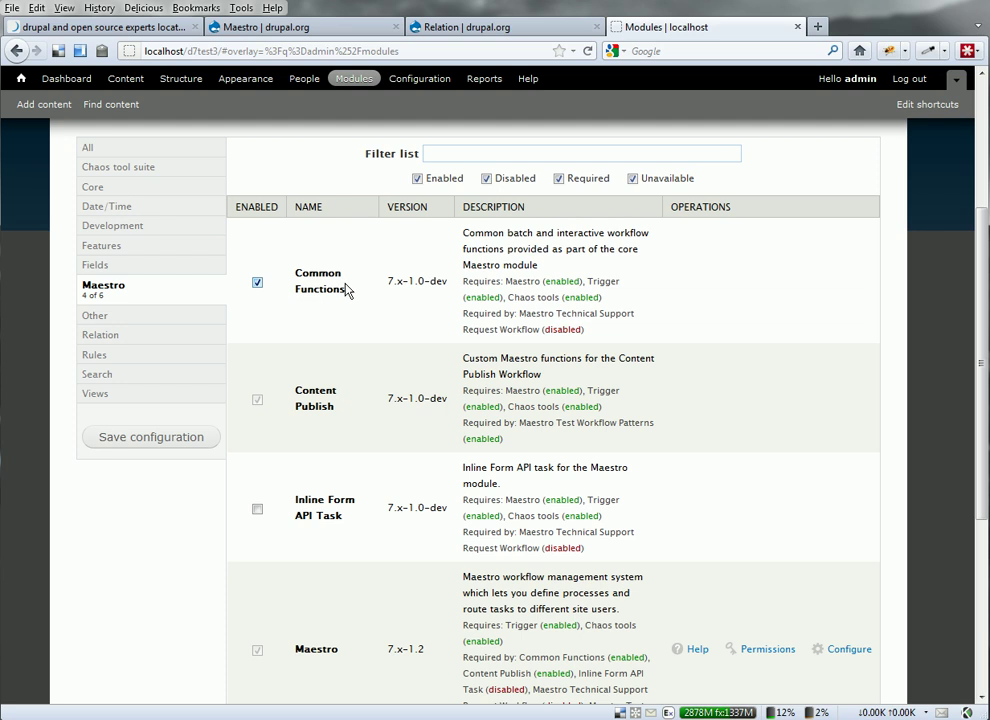
{"action": "scroll", "coordinate": [346, 289], "scroll_direction": "down", "scroll_amount": 2}
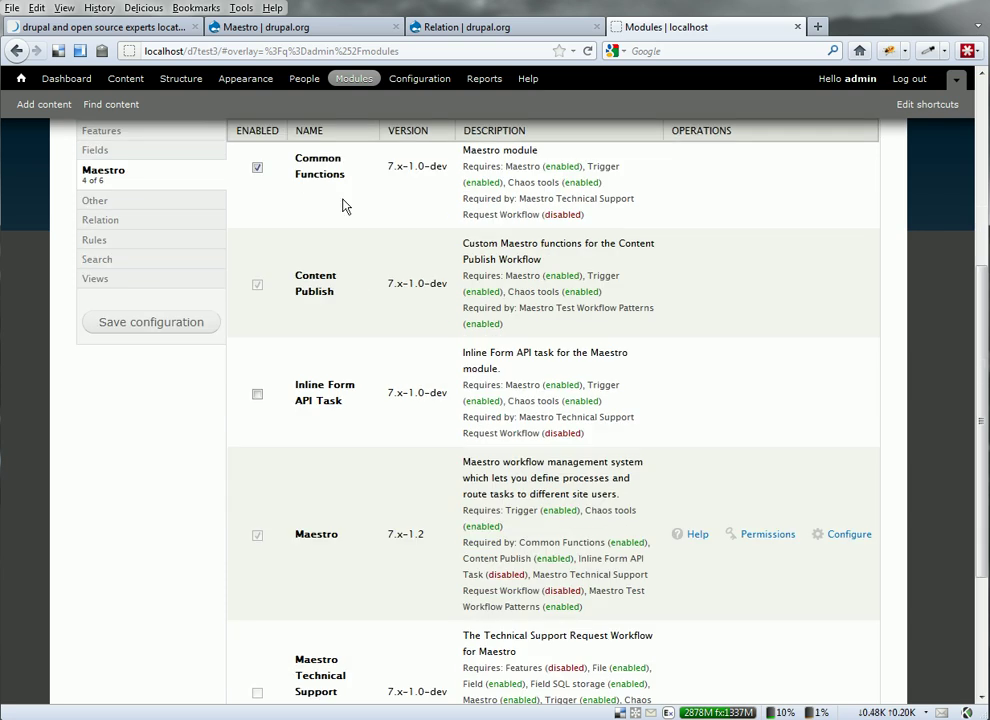
{"action": "scroll", "coordinate": [354, 499], "scroll_direction": "down", "scroll_amount": 4}
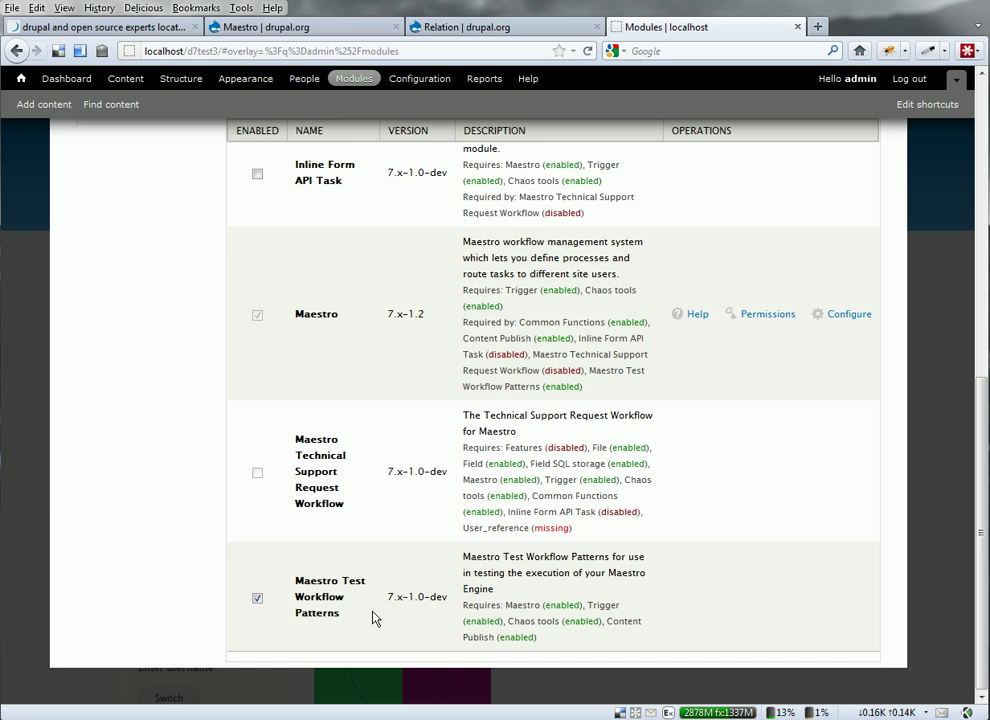
{"action": "scroll", "coordinate": [372, 616], "scroll_direction": "up", "scroll_amount": 1}
{"action": "scroll", "coordinate": [372, 616], "scroll_direction": "up", "scroll_amount": 5}
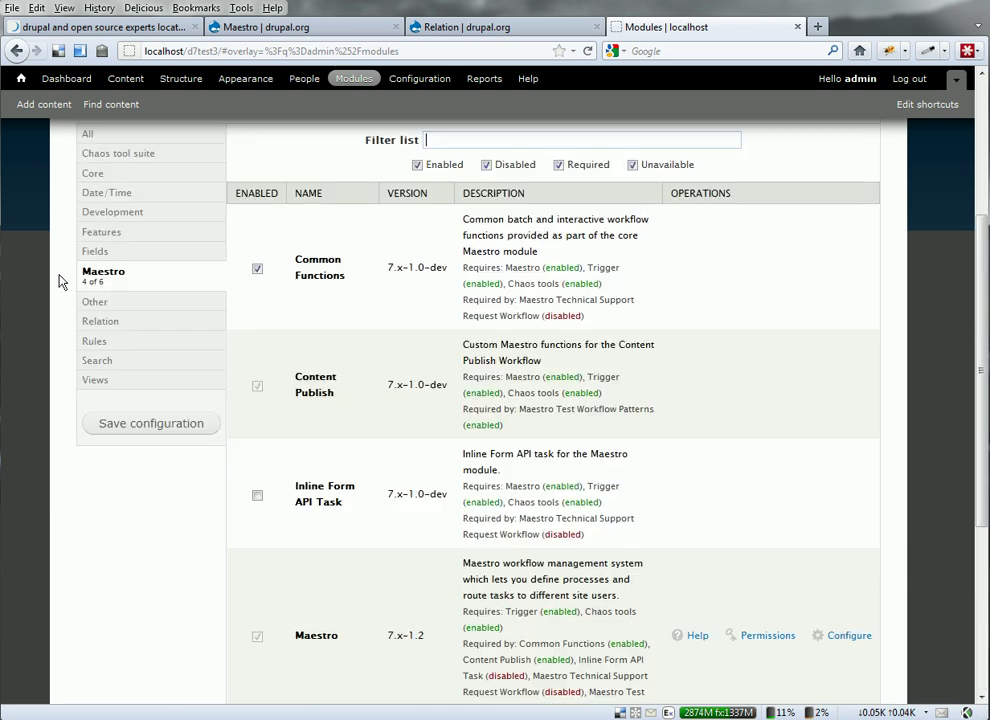
{"action": "left_click", "coordinate": [106, 316]}
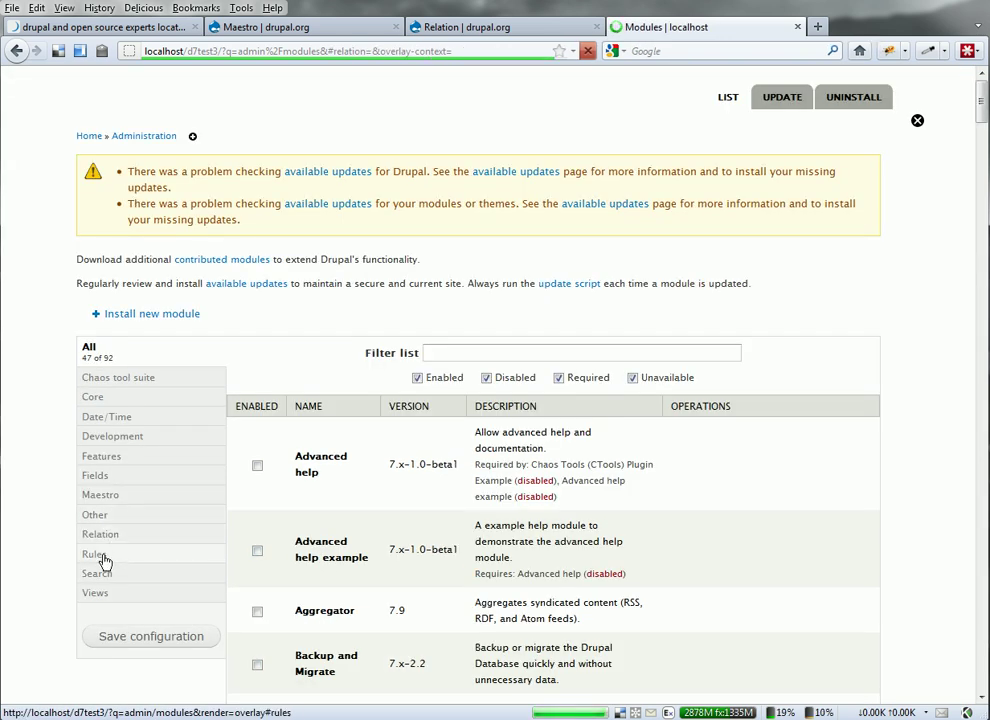
- Filter the module list to Rules to confirm Rules Link, Rules and Rules UI are enabled
{"action": "scroll", "coordinate": [121, 537], "scroll_direction": "down", "scroll_amount": 4}
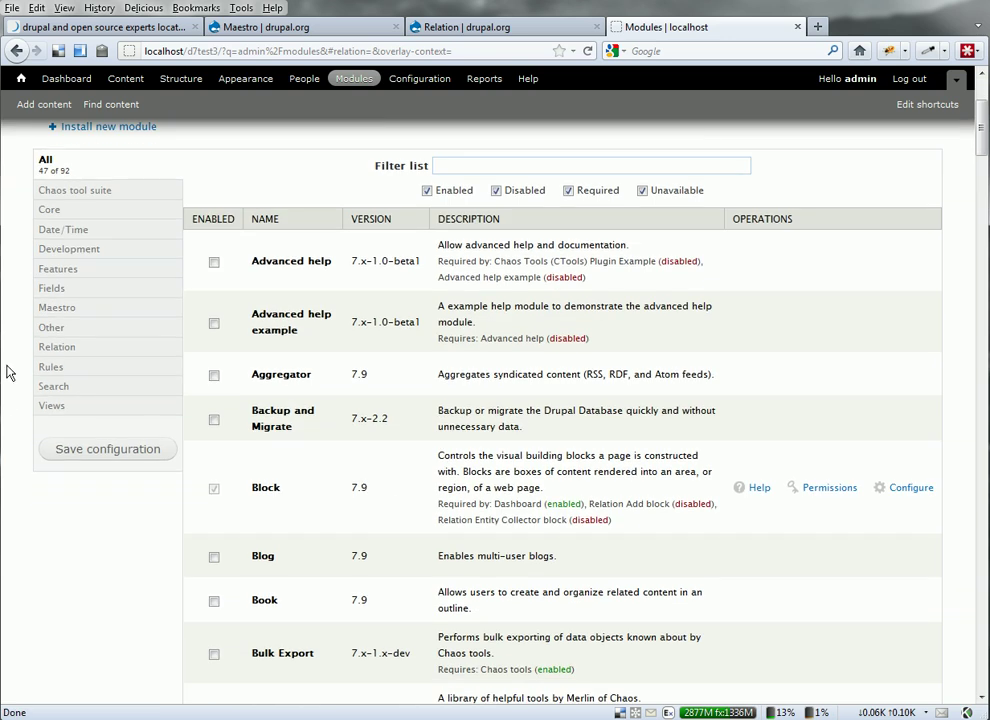
{"action": "left_click", "coordinate": [50, 367]}
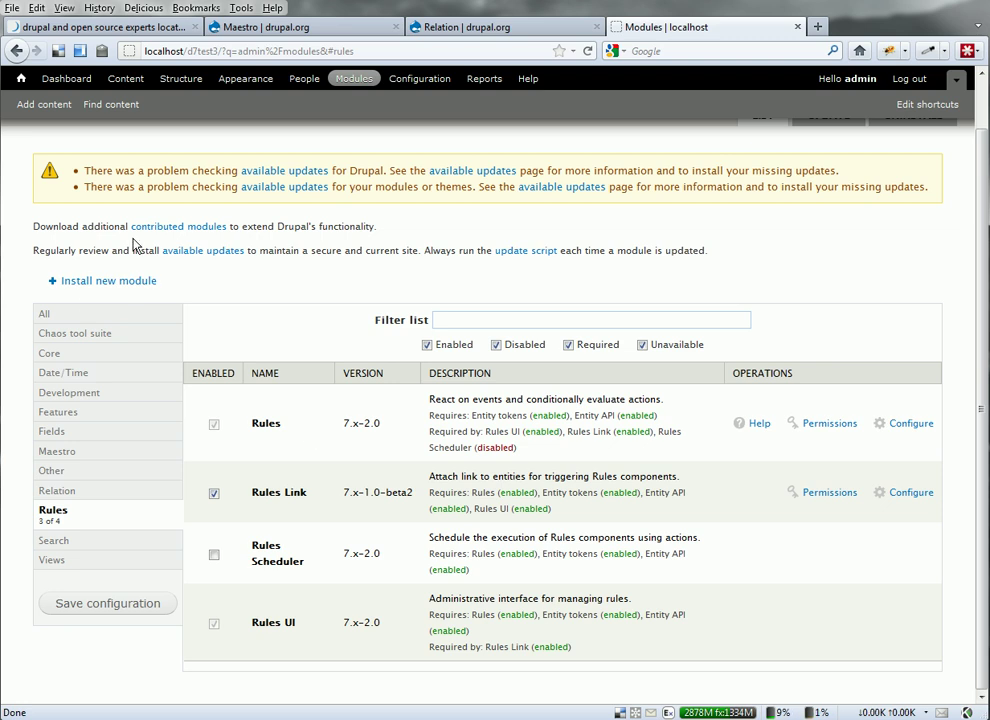
{"action": "left_click", "coordinate": [163, 80]}
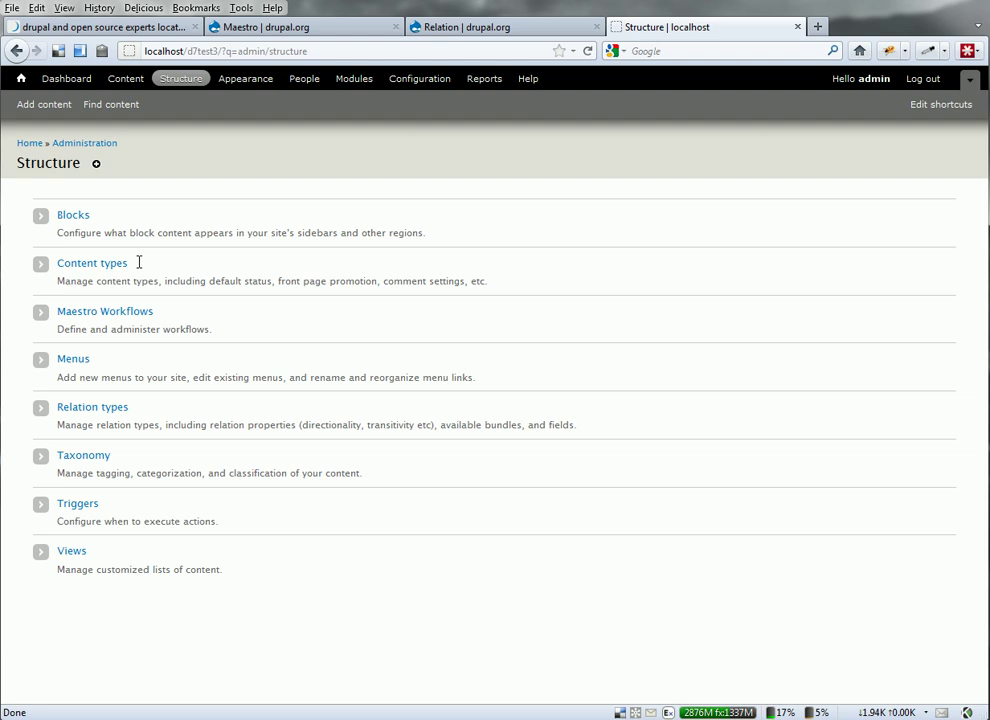
- Start a new relation type labelled maestro_relation
{"action": "left_click", "coordinate": [88, 409]}
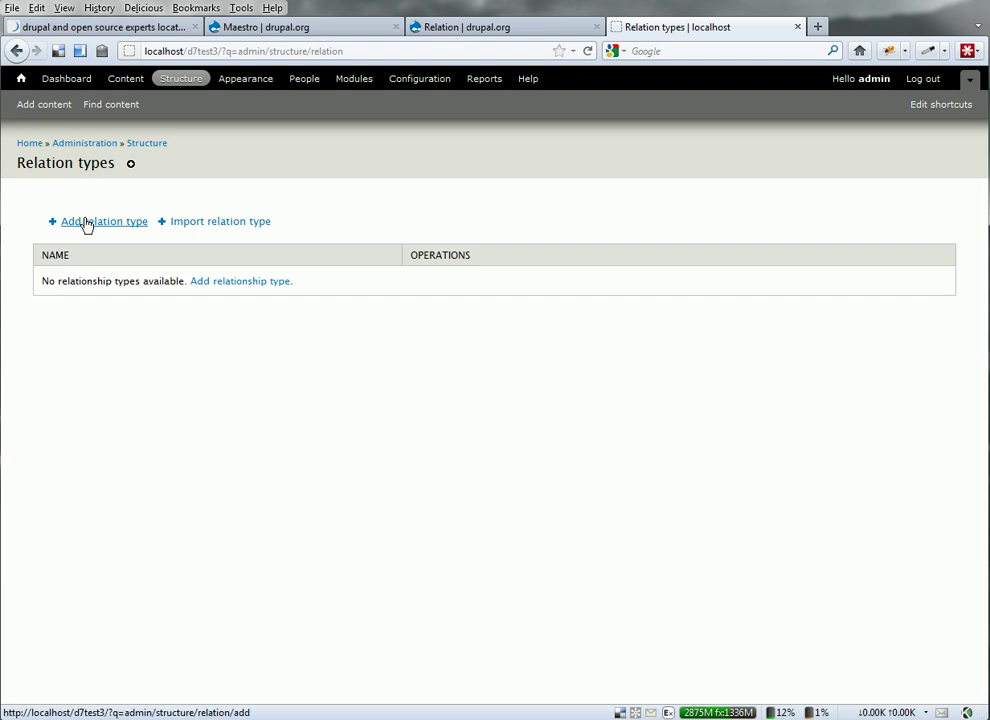
{"action": "left_click", "coordinate": [85, 222]}
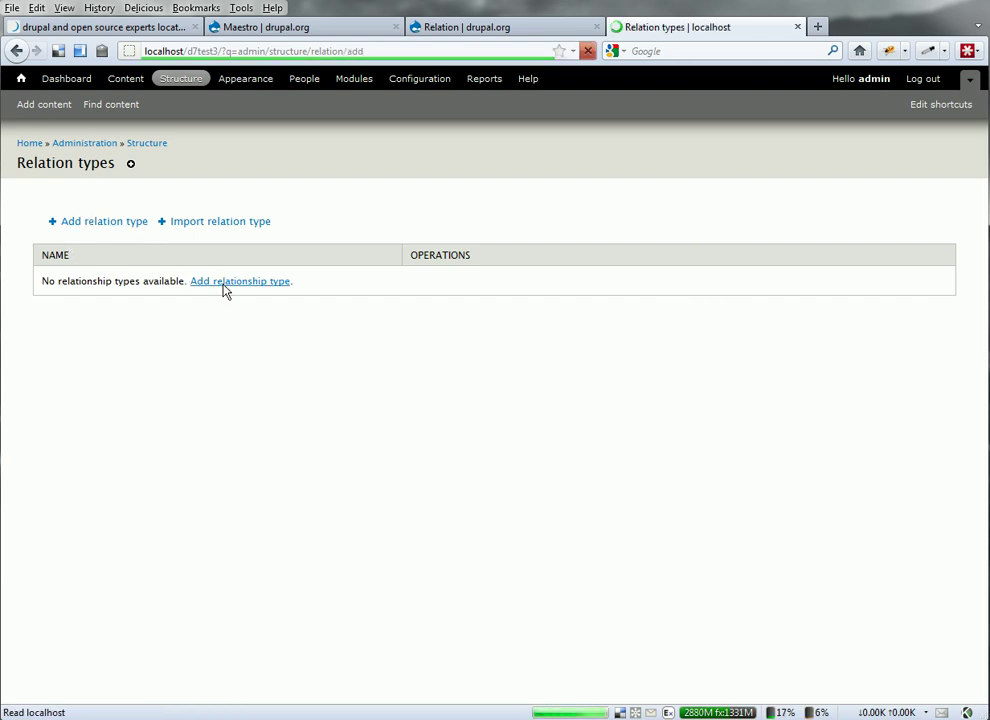
{"action": "left_click", "coordinate": [88, 231]}
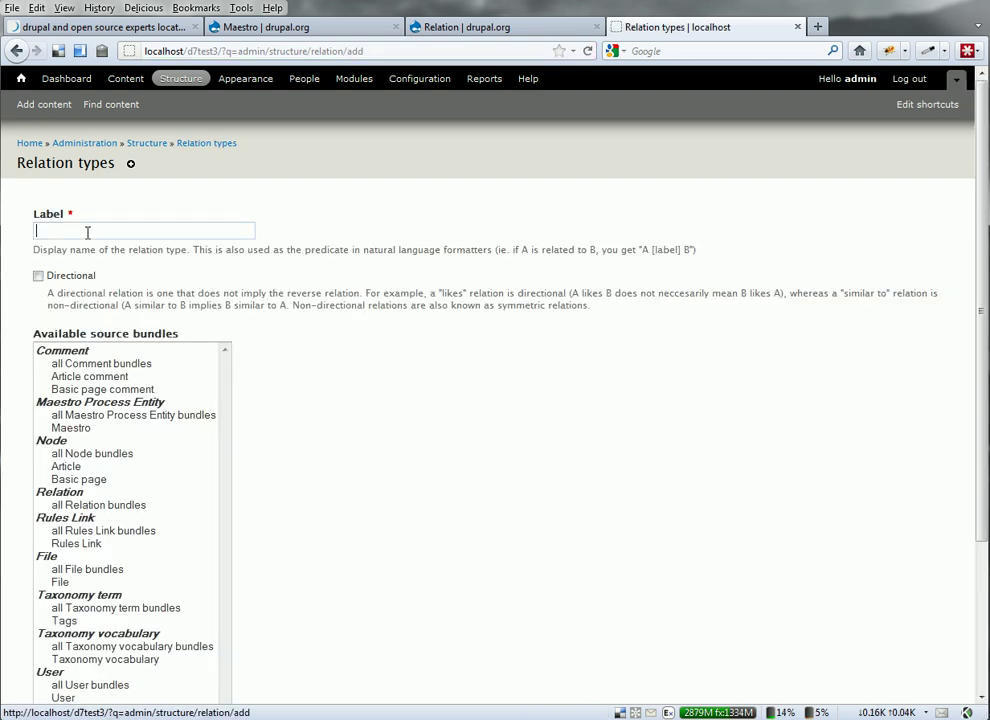
{"action": "type", "text": "ma"}
{"action": "key", "text": "Down"}
{"action": "key", "text": "Return"}
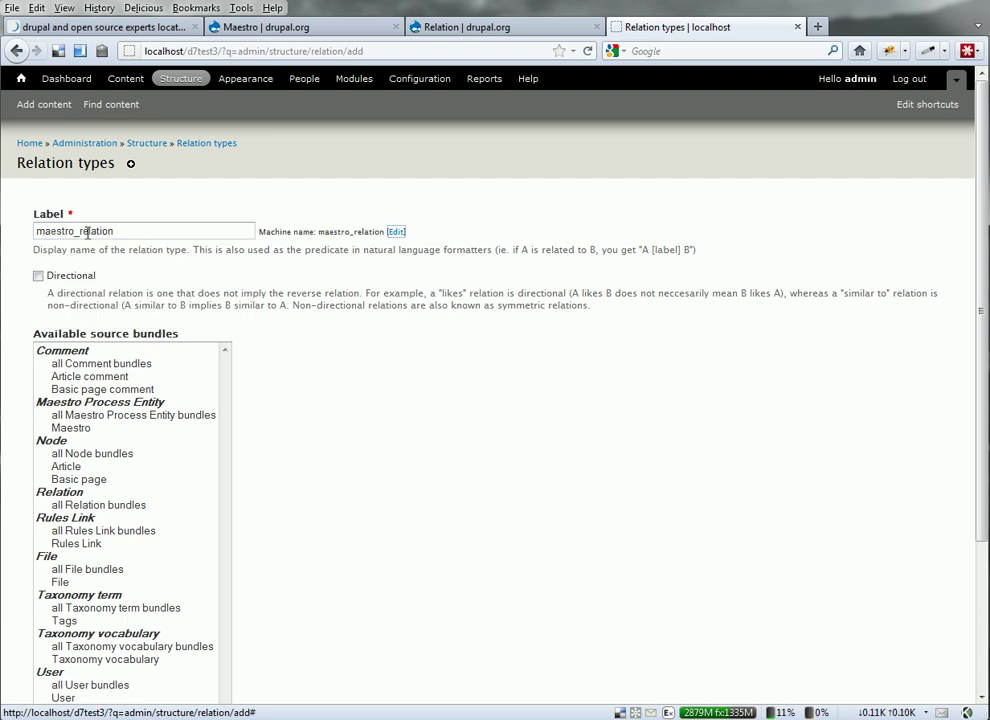
- Allow all Node and all User bundles as source bundles and save the type
{"action": "left_click", "coordinate": [88, 458]}
{"action": "scroll", "coordinate": [236, 457], "scroll_direction": "down", "scroll_amount": 3}
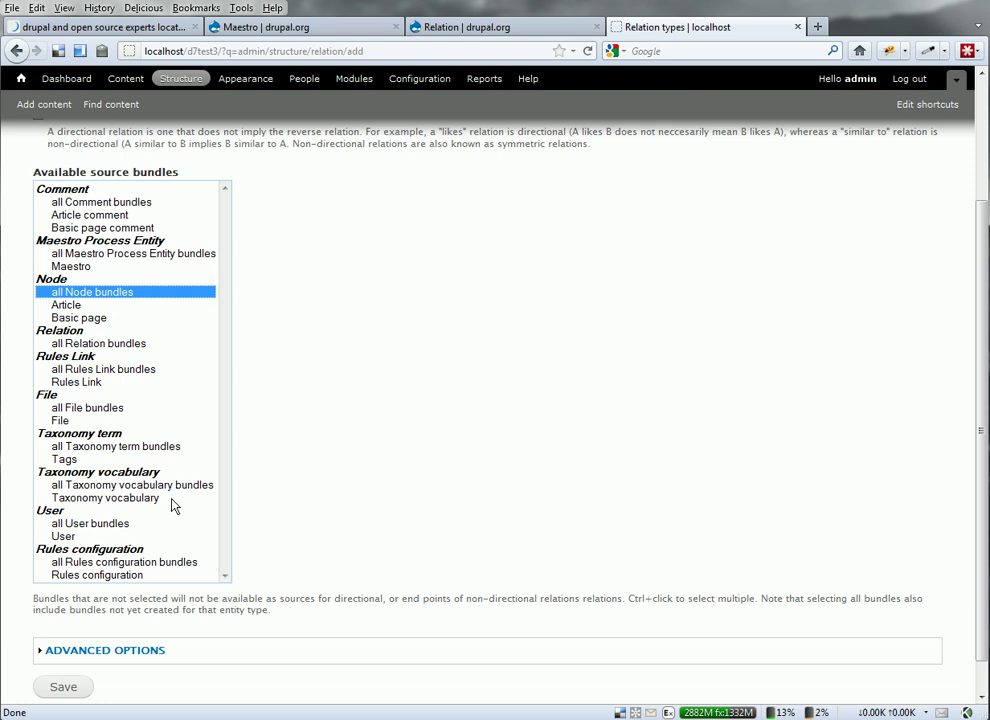
{"action": "left_click", "coordinate": [90, 525], "text": "ctrl"}
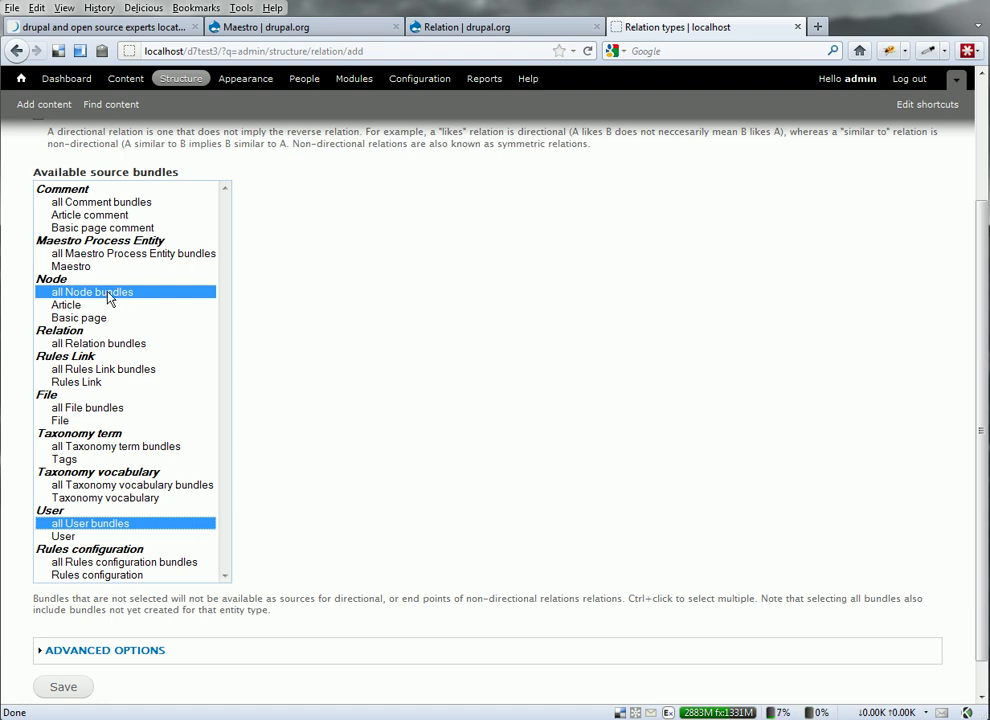
{"action": "left_click", "coordinate": [57, 690]}
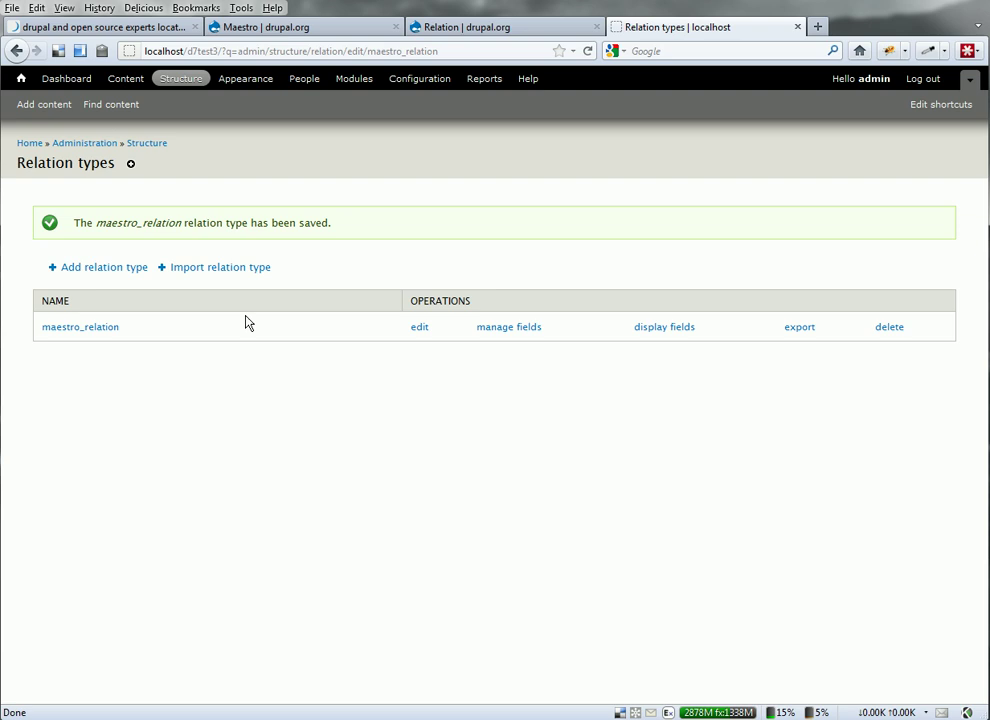
- Add an Integer field 'Process ID' named maestro_process_id to maestro_relation
{"action": "left_click", "coordinate": [521, 332]}
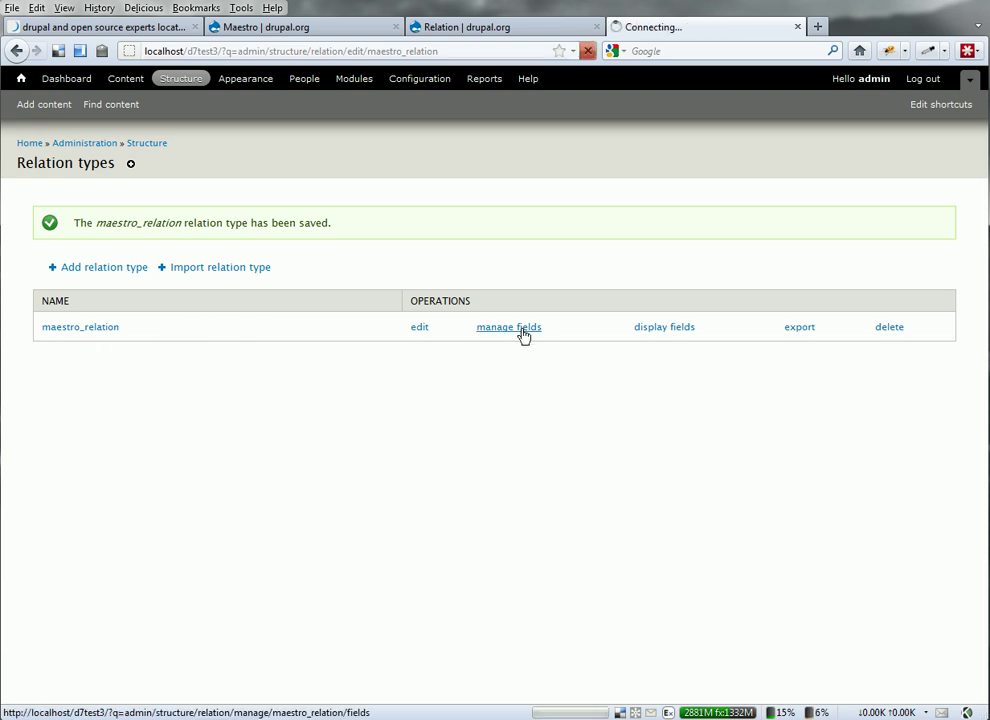
{"action": "left_click", "coordinate": [111, 303]}
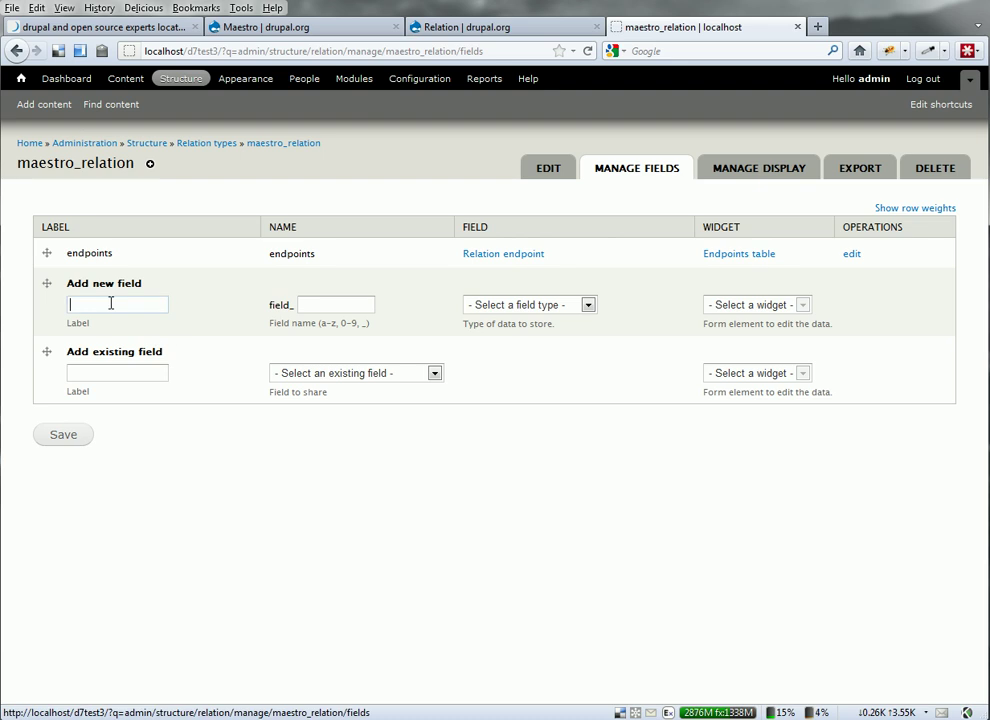
{"action": "type", "text": "Pr"}
{"action": "key", "text": "Tab"}
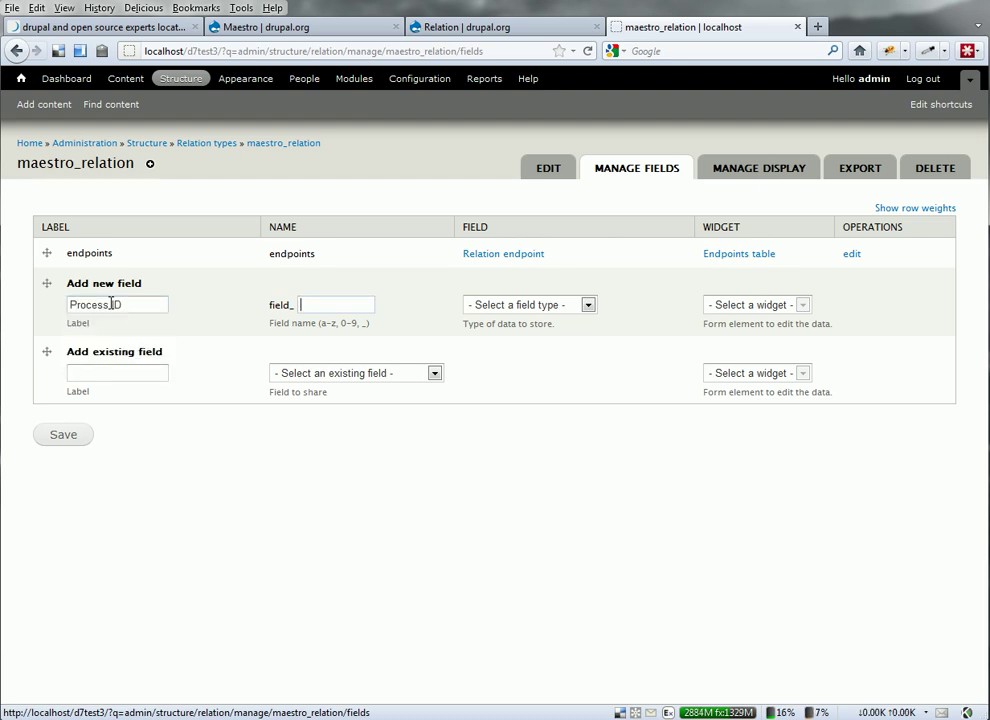
{"action": "type", "text": "maestro_process_id"}
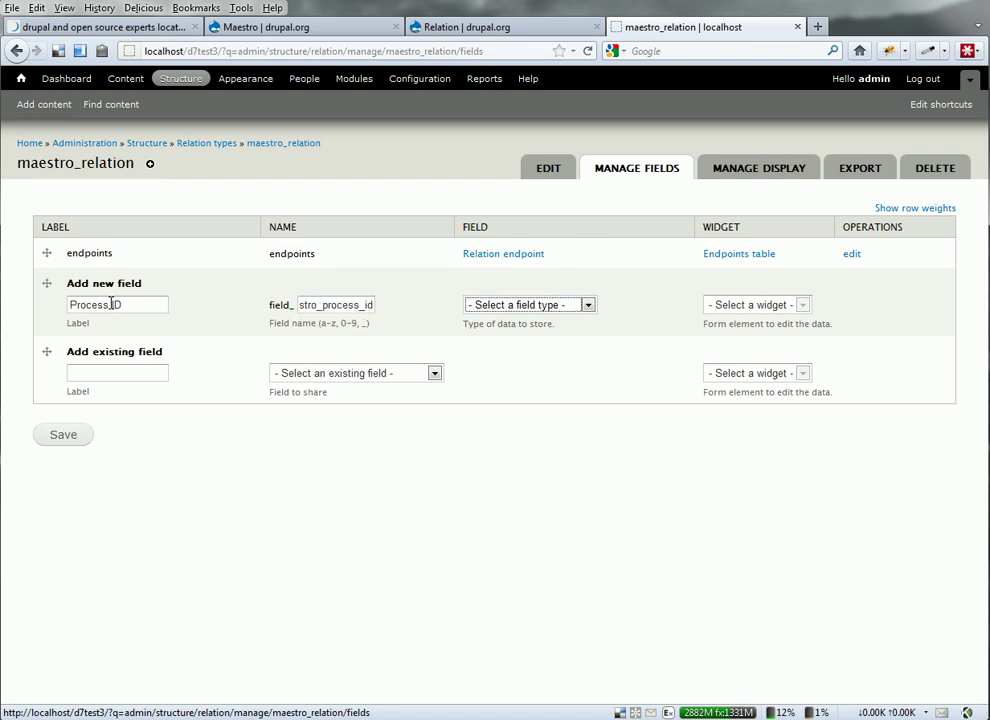
{"action": "key", "text": "Tab"}
{"action": "key", "text": "i"}
{"action": "key", "text": "n"}
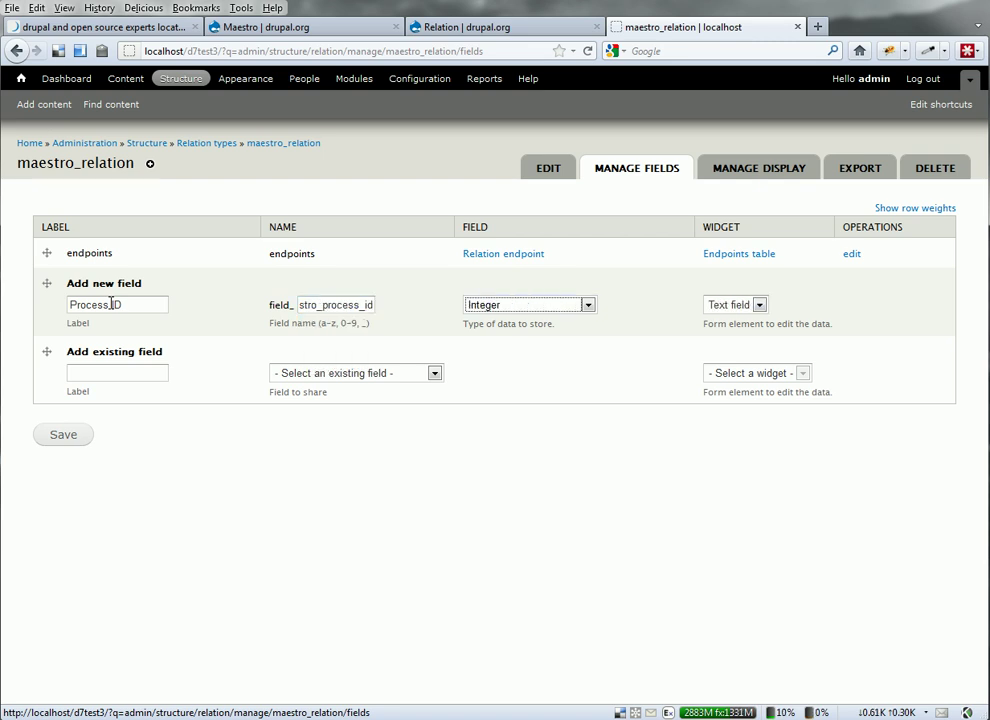
{"action": "left_click", "coordinate": [64, 435]}
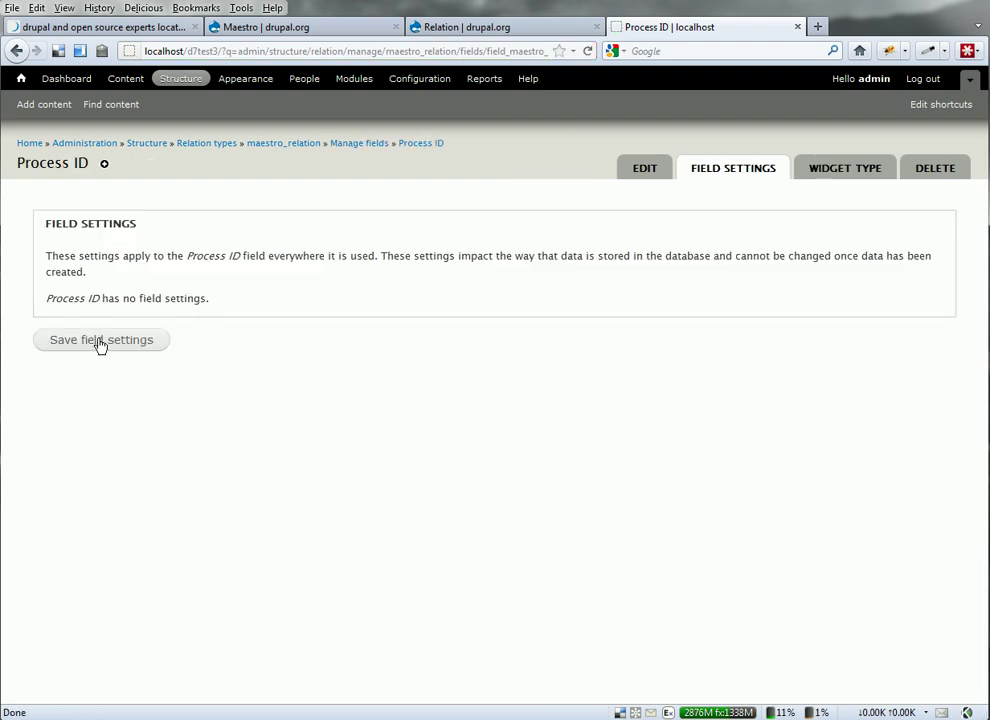
- Save the Process ID field settings and instance settings
{"action": "left_click", "coordinate": [100, 344]}
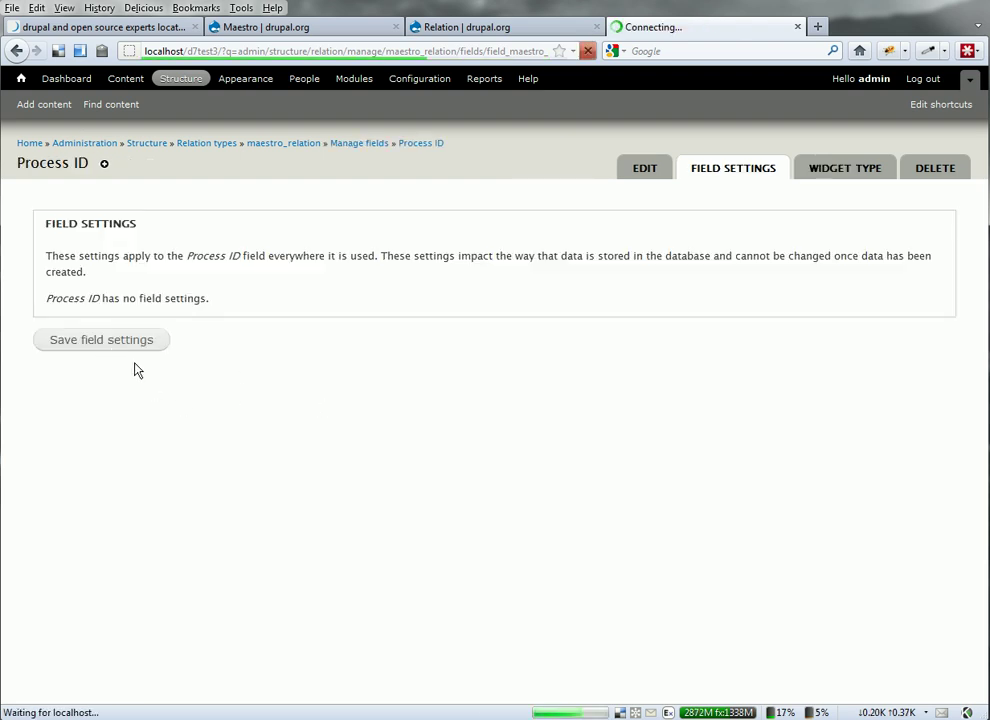
{"action": "scroll", "coordinate": [137, 575], "scroll_direction": "down", "scroll_amount": 10}
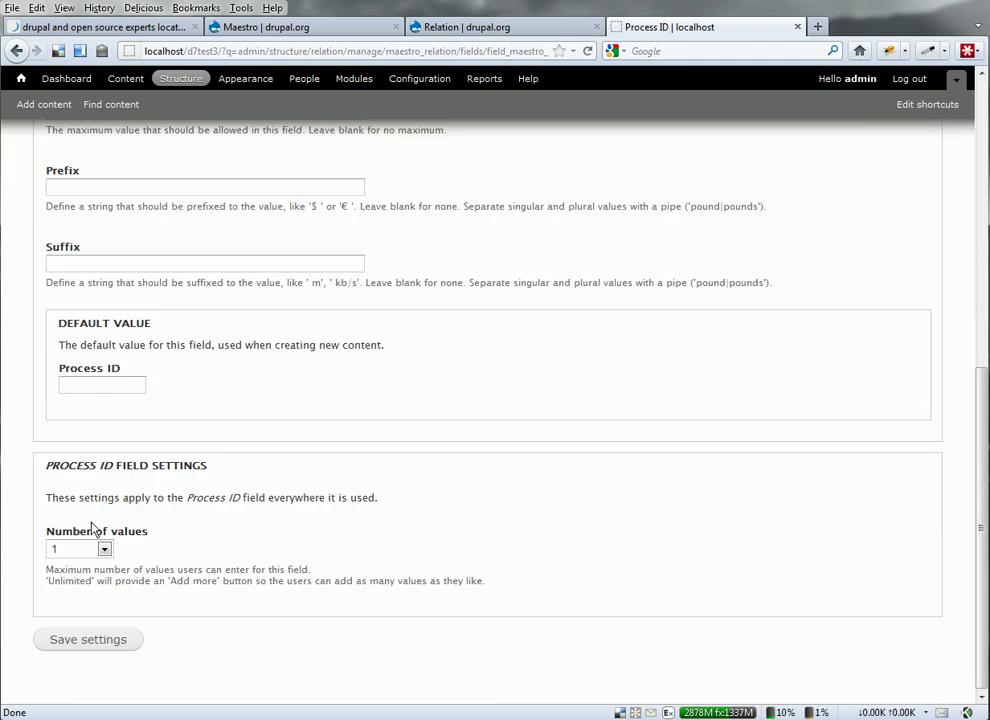
{"action": "left_click", "coordinate": [64, 639]}
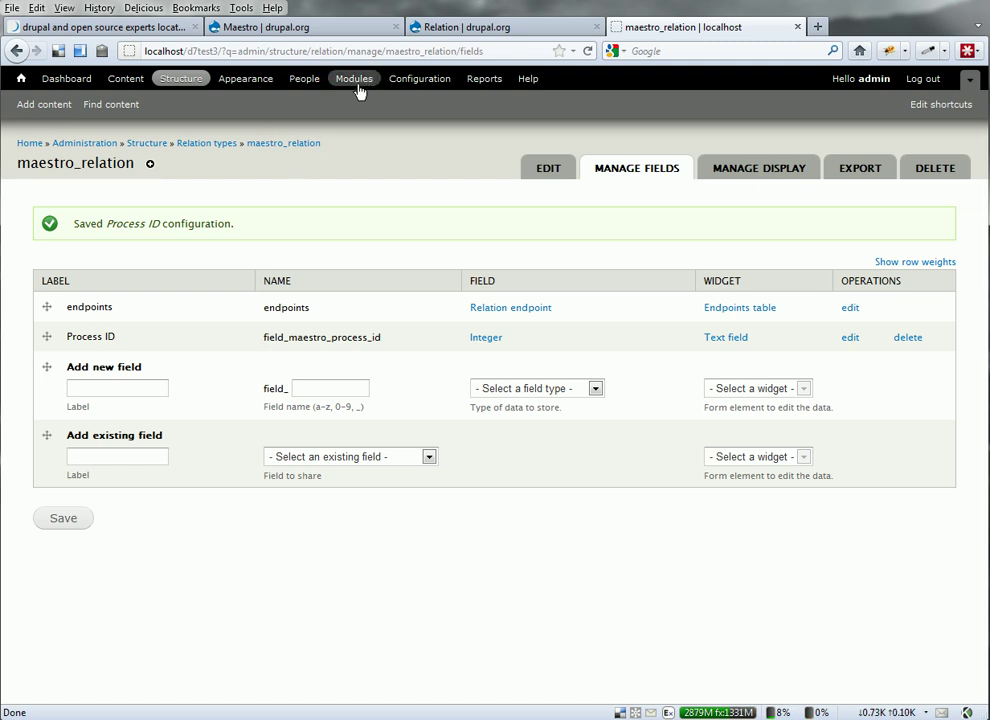
- Go to Rules Links under Workflow configuration and begin adding a new rules link
{"action": "left_click", "coordinate": [420, 82]}
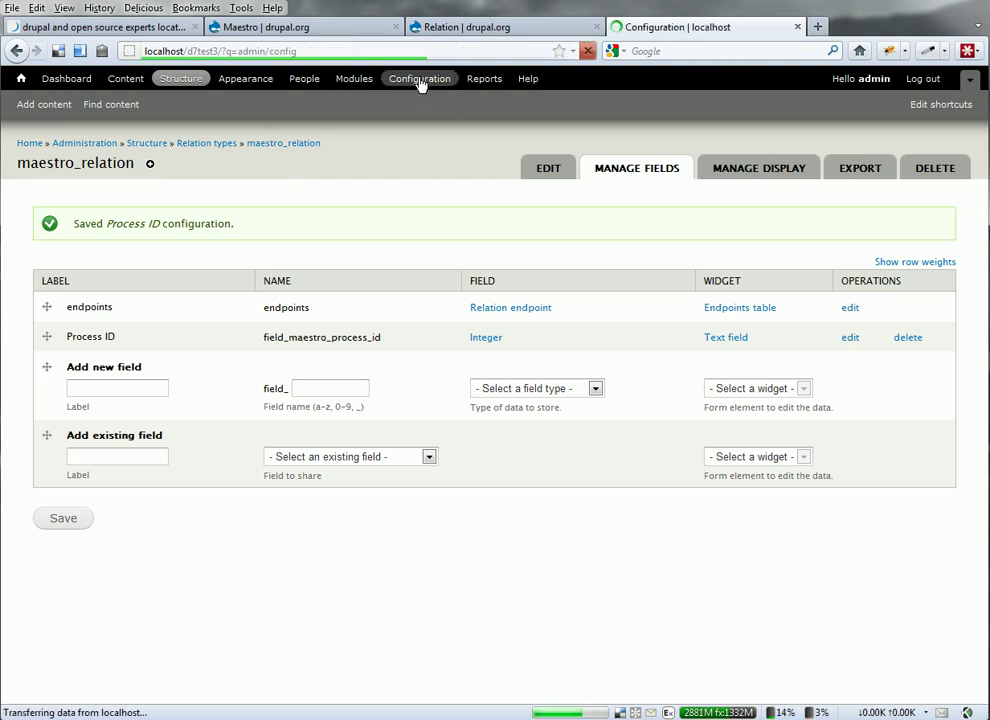
{"action": "scroll", "coordinate": [586, 522], "scroll_direction": "down", "scroll_amount": 10}
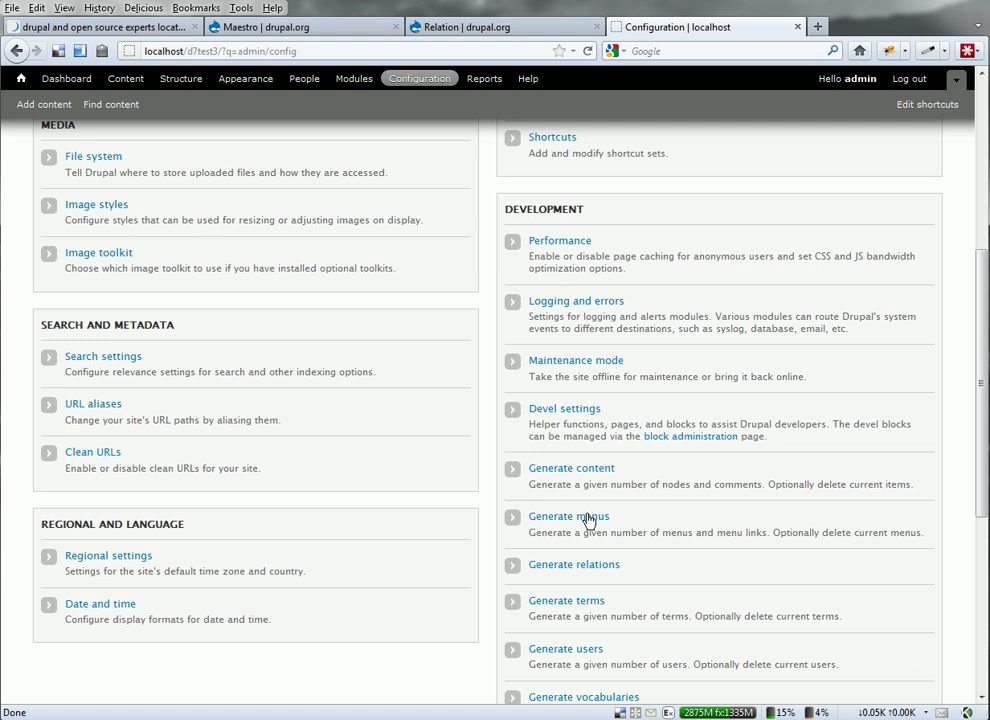
{"action": "left_click", "coordinate": [559, 619]}
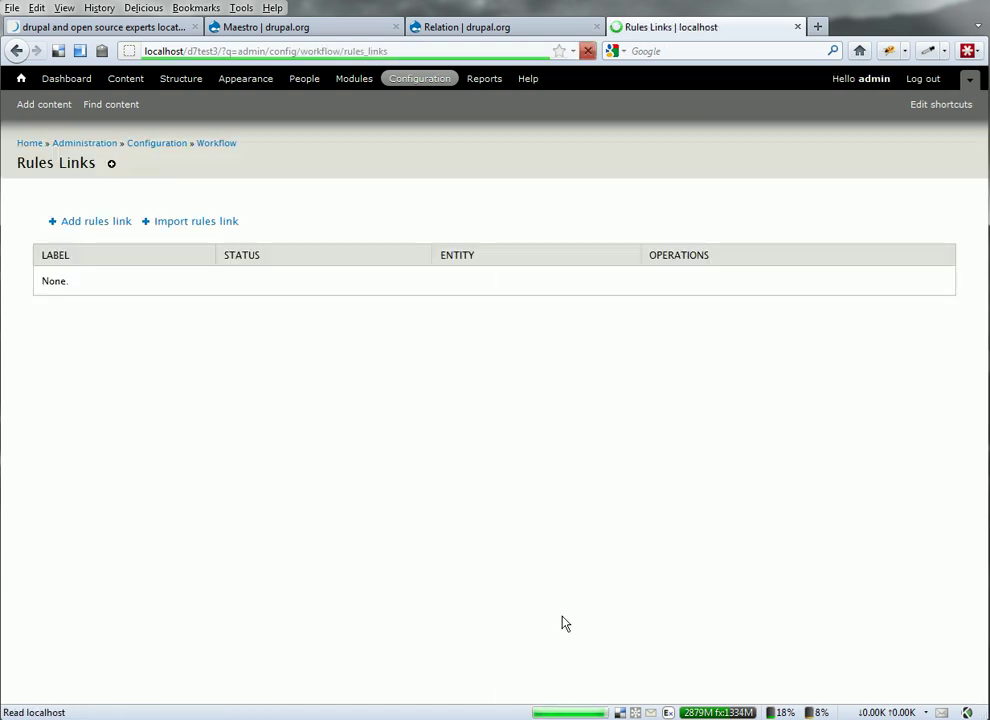
{"action": "left_click", "coordinate": [108, 229]}
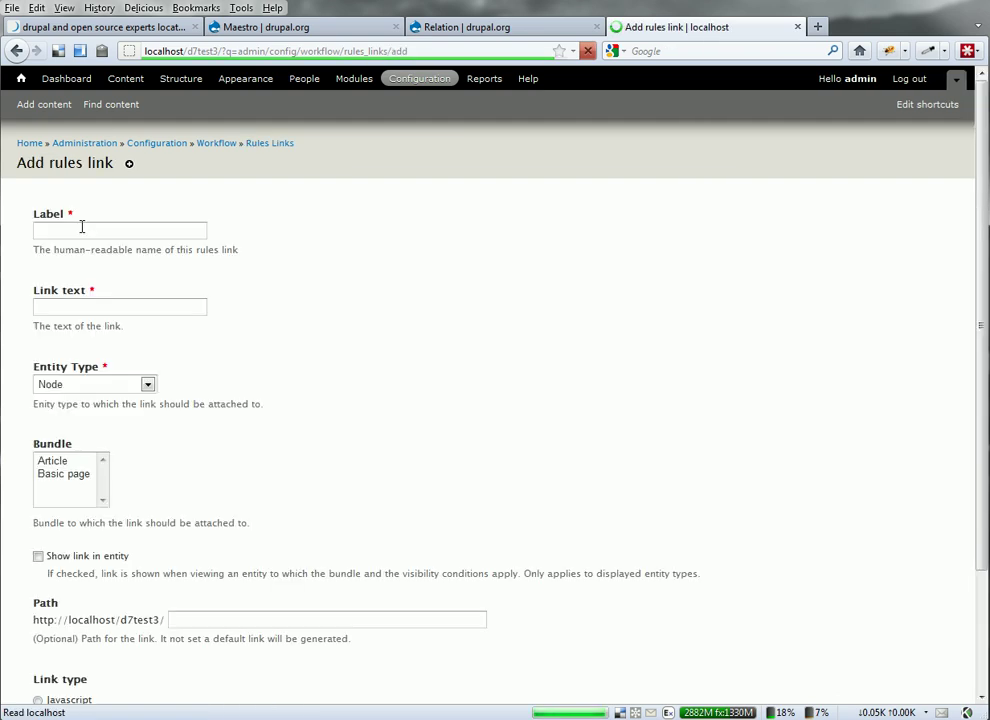
- Label the rules link launch_maestro_process with link text 'Launch Workflow'
{"action": "left_click", "coordinate": [82, 230]}
{"action": "type", "text": "l"}
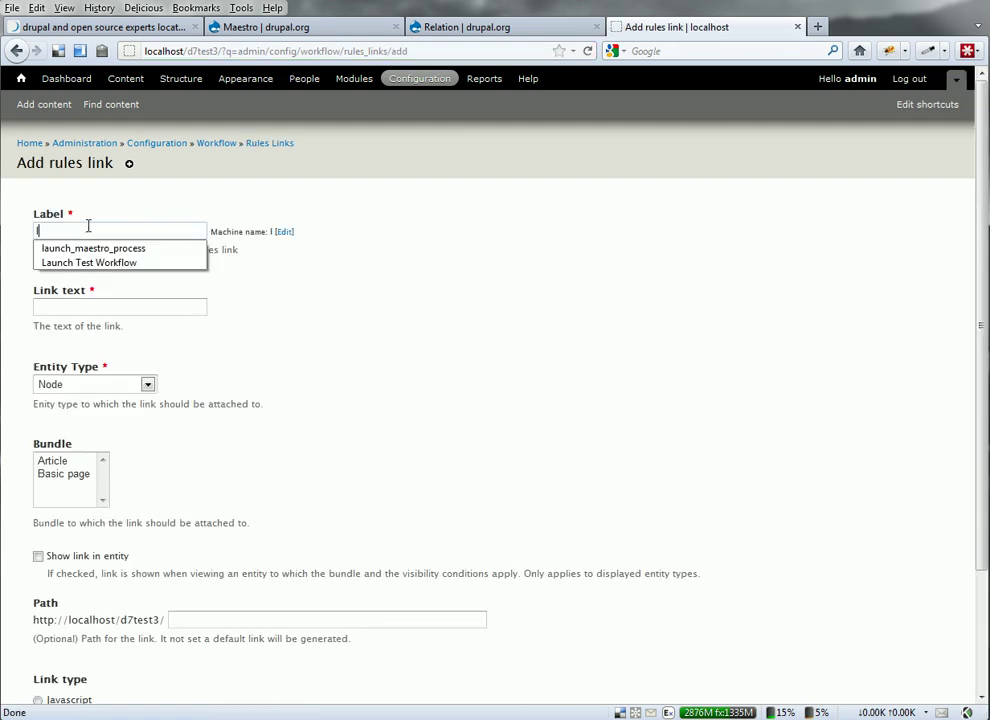
{"action": "key", "text": "Down"}
{"action": "key", "text": "Return"}
{"action": "key", "text": "Tab"}
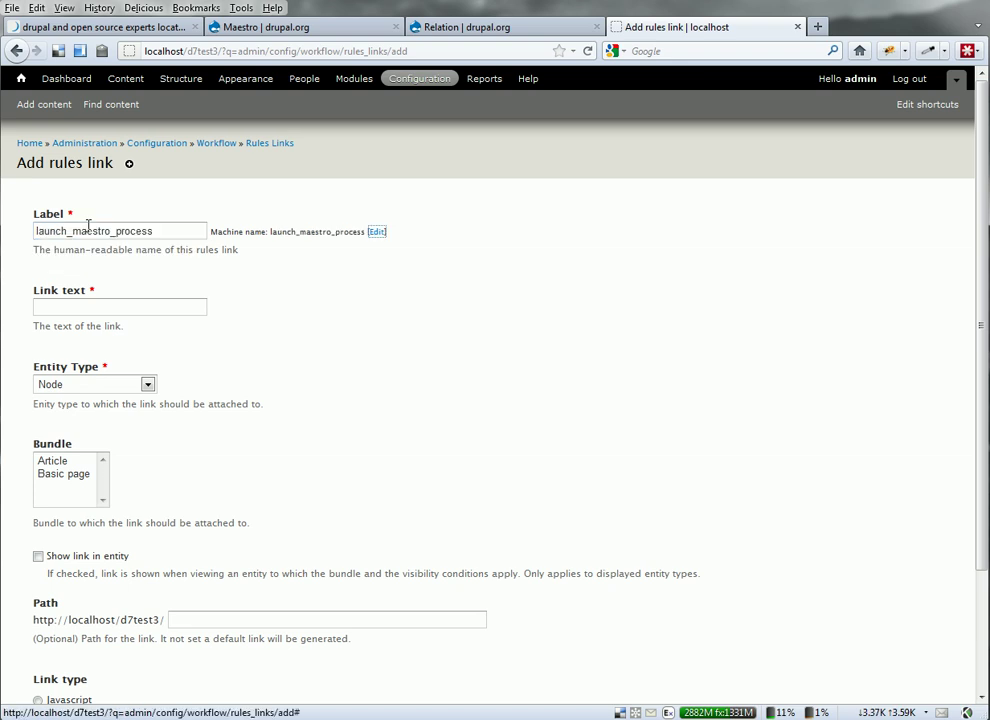
{"action": "key", "text": "Tab"}
{"action": "type", "text": "La"}
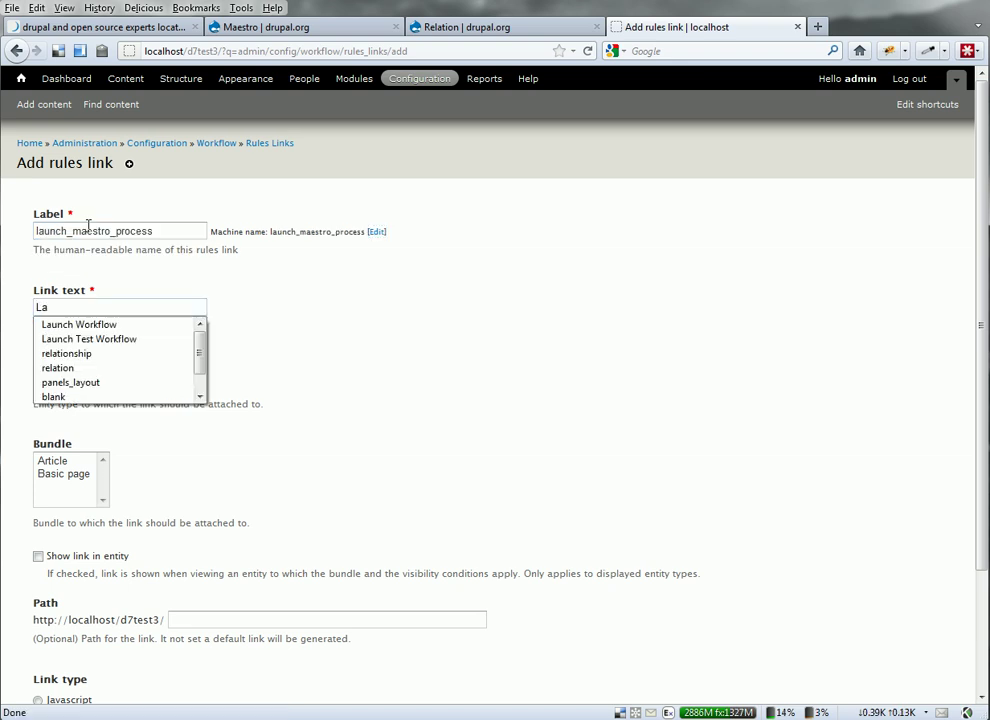
{"action": "key", "text": "Up"}
{"action": "key", "text": "Escape"}
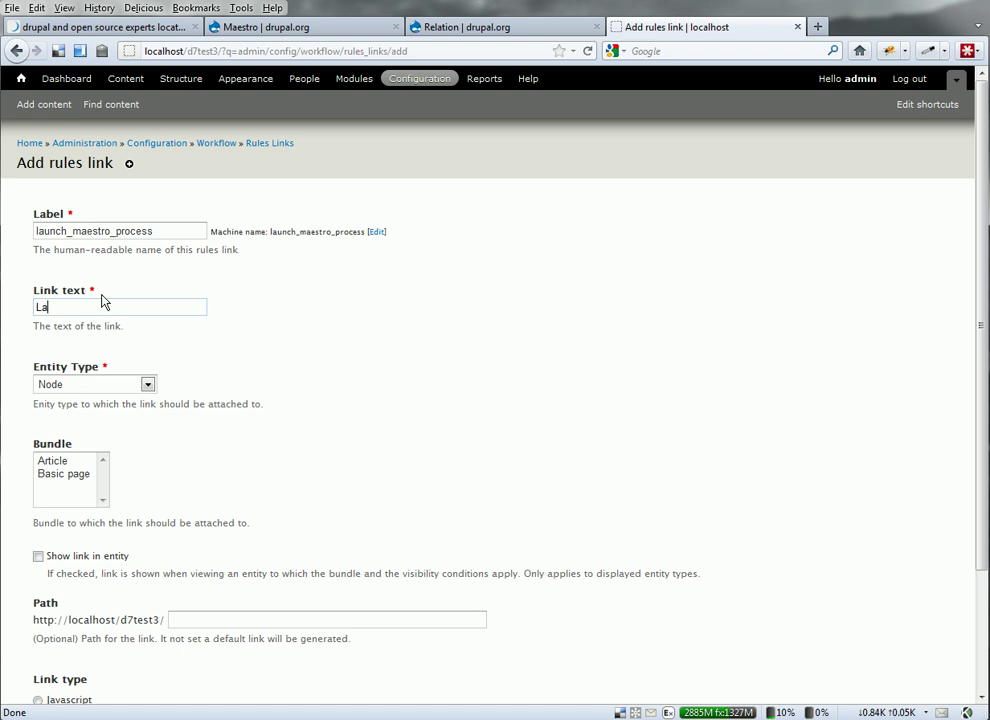
{"action": "type", "text": "un"}
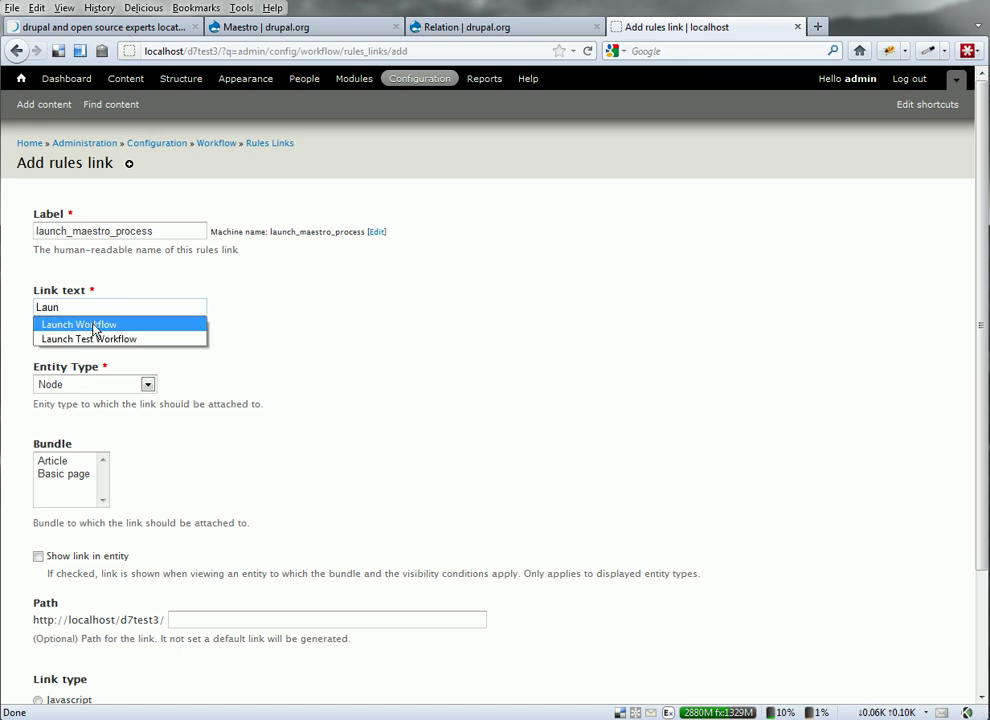
{"action": "left_click", "coordinate": [162, 323]}
- Attach the link to Node Article bundles, show it in the entity, and save
{"action": "key", "text": "Tab"}
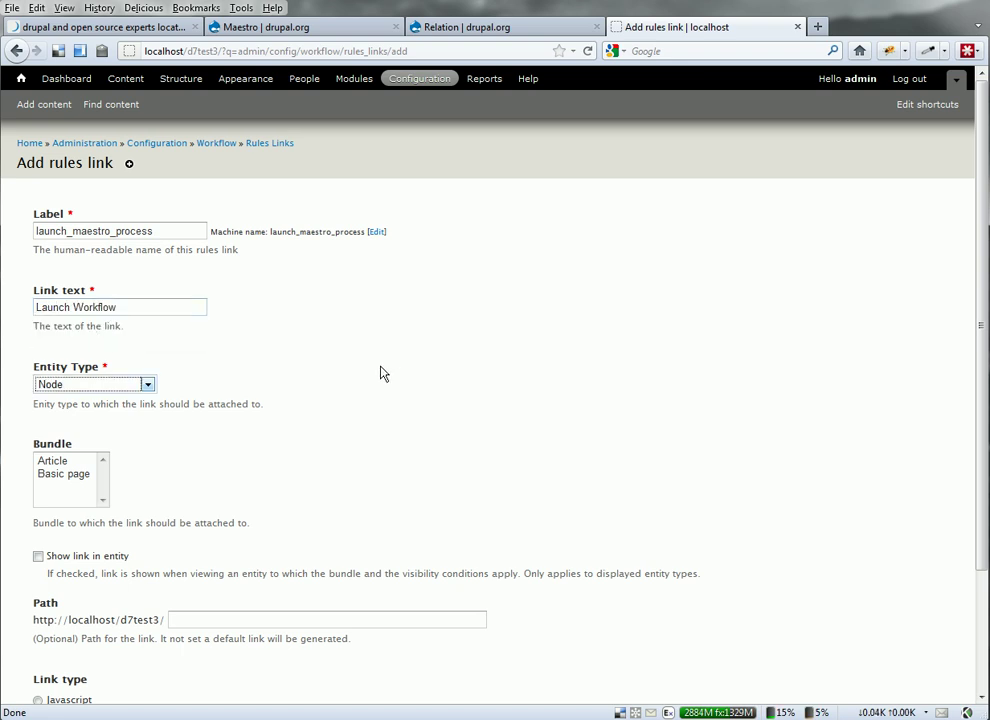
{"action": "left_click", "coordinate": [58, 464]}
{"action": "left_click", "coordinate": [107, 558]}
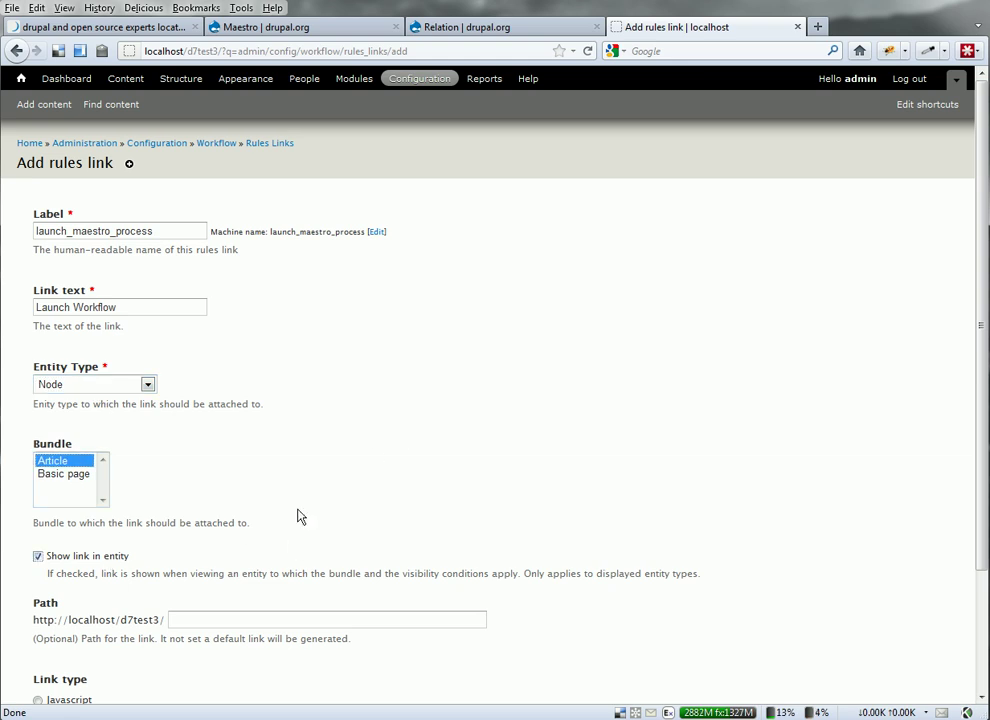
{"action": "scroll", "coordinate": [295, 520], "scroll_direction": "down", "scroll_amount": 3}
{"action": "left_click", "coordinate": [104, 643]}
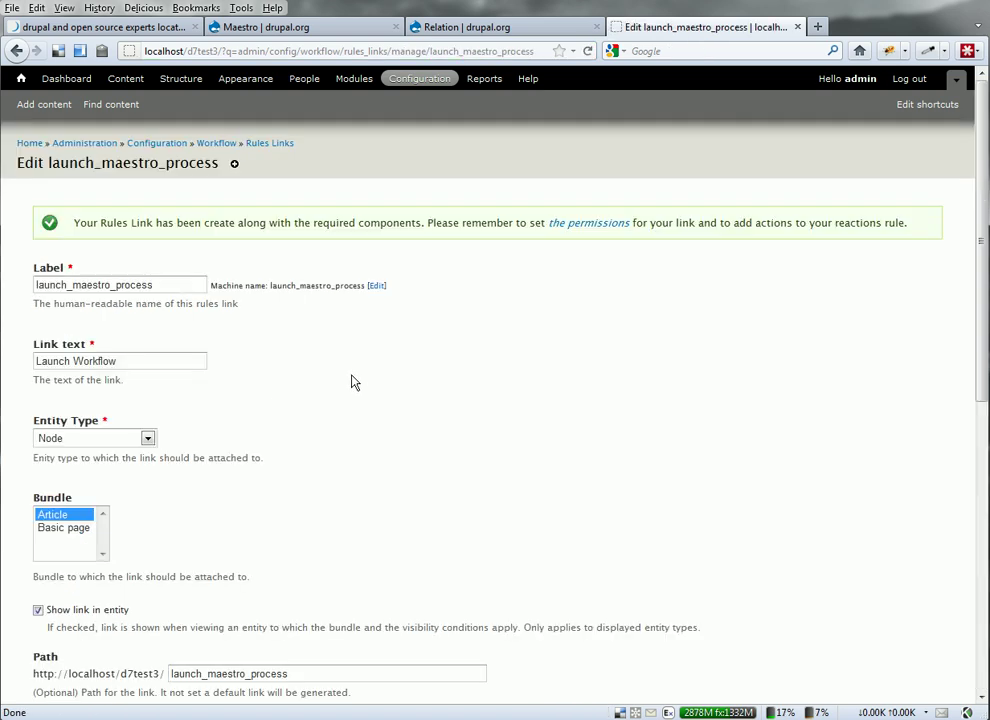
- Add a reaction rule named rule1 to the launch_maestro_process link and save it
{"action": "scroll", "coordinate": [296, 489], "scroll_direction": "down", "scroll_amount": 5}
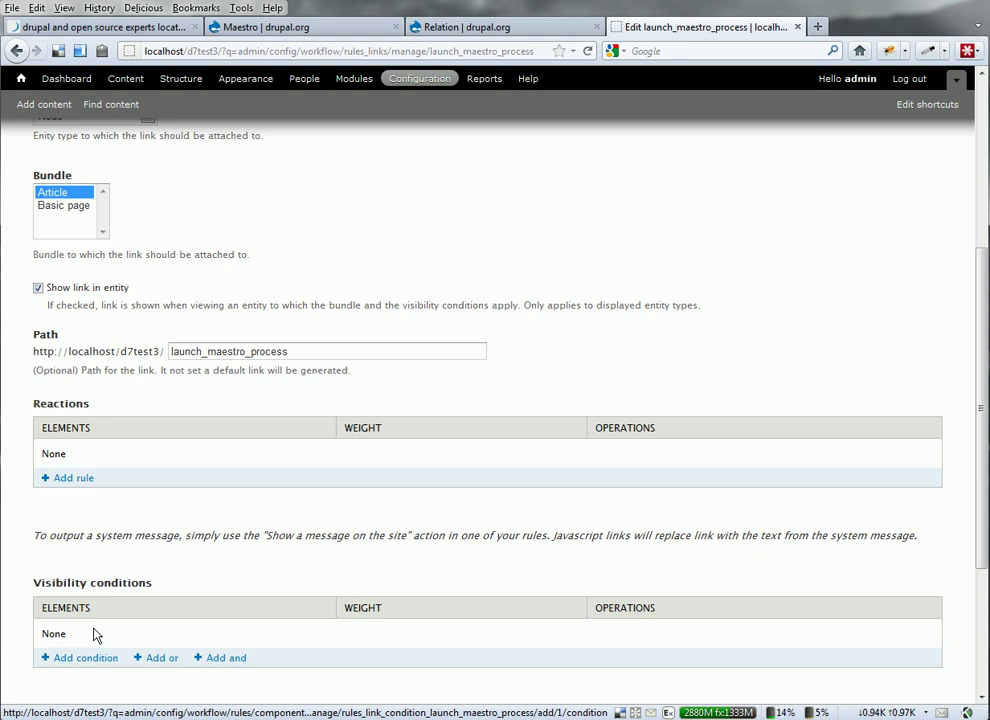
{"action": "scroll", "coordinate": [86, 662], "scroll_direction": "down", "scroll_amount": 3}
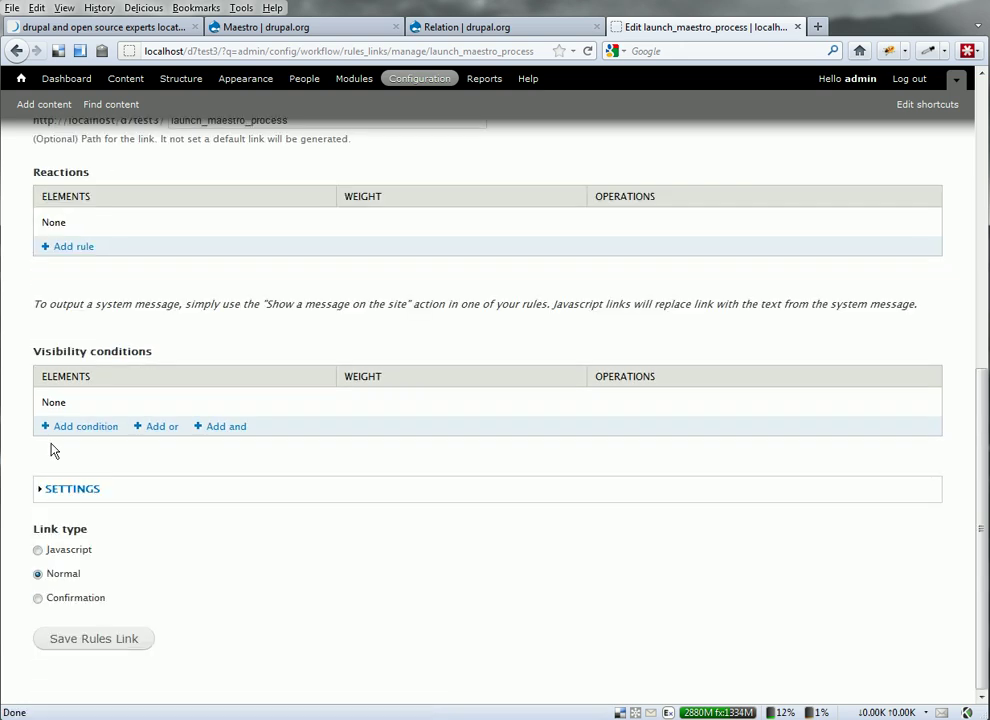
{"action": "left_click", "coordinate": [66, 247]}
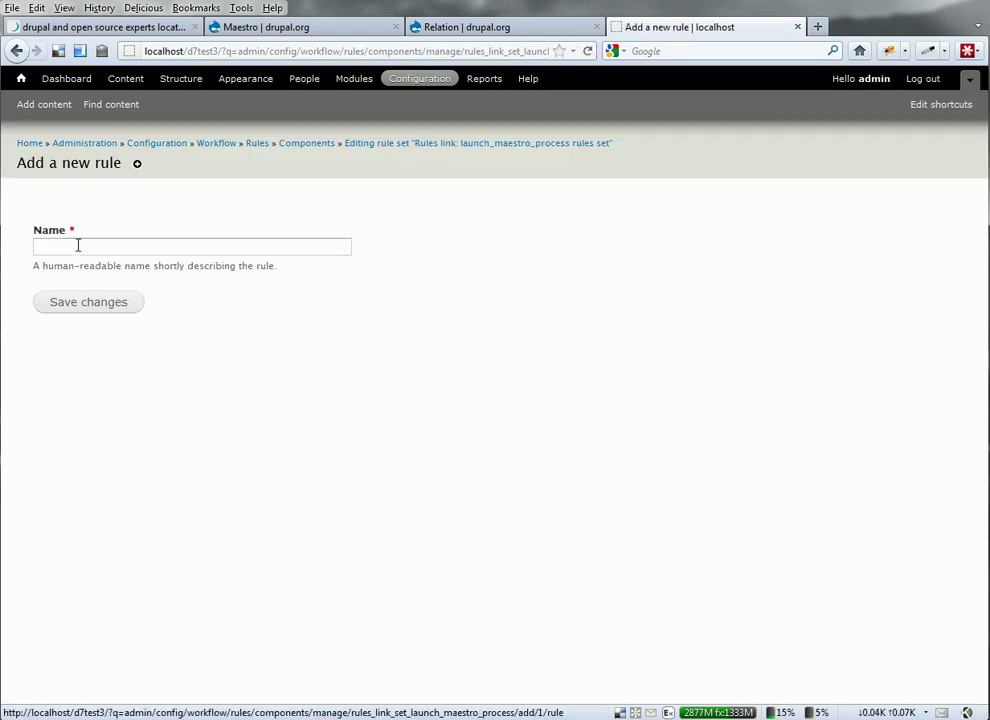
{"action": "type", "text": "rule1"}
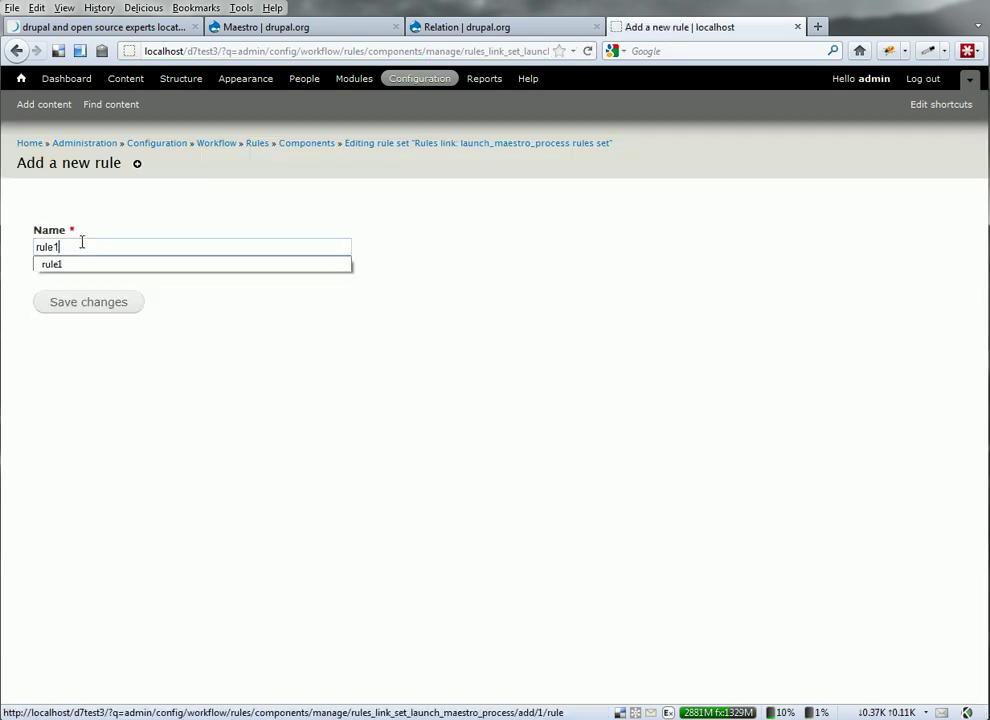
{"action": "left_click", "coordinate": [95, 301]}
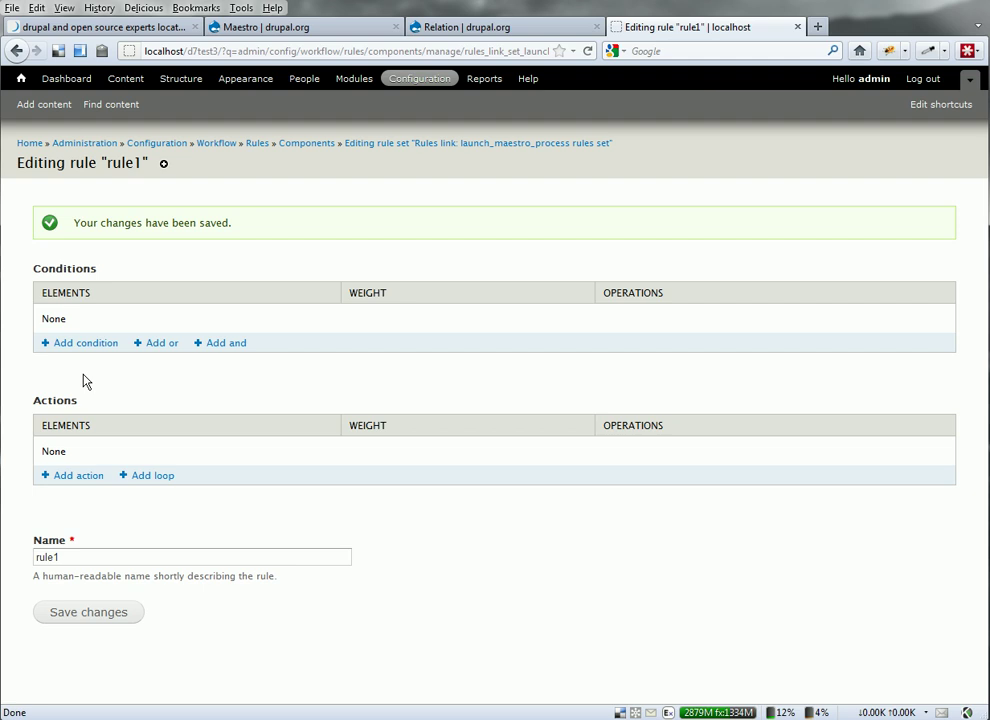
- Add a Launch a Maestro Workflow action using the Test - Basic Batch Task Example template, providing process_id
{"action": "left_click", "coordinate": [74, 477]}
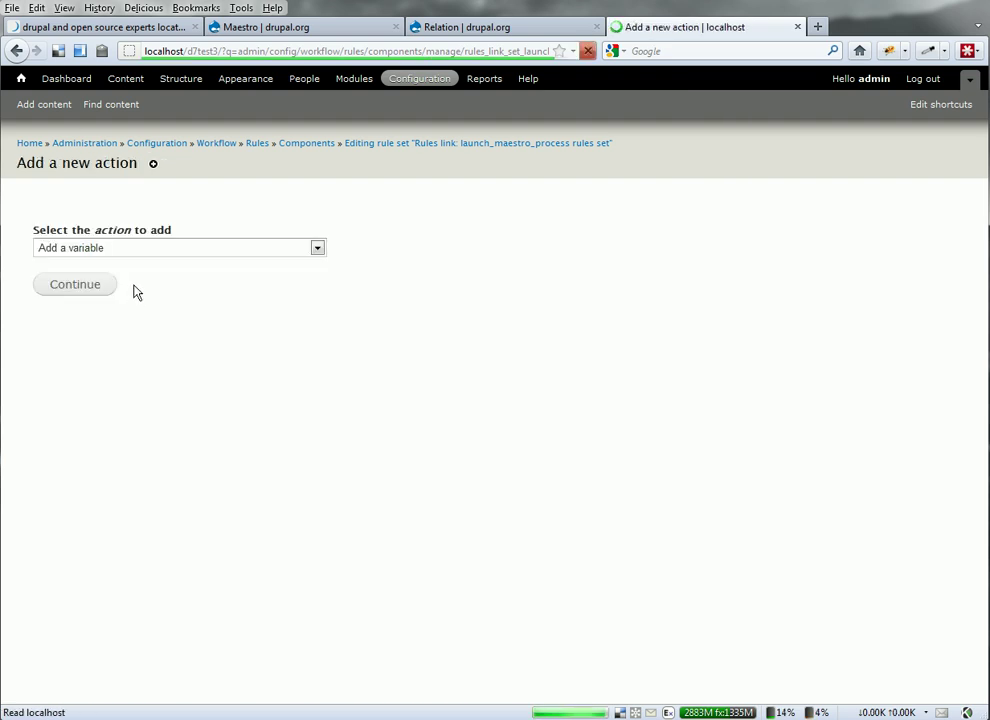
{"action": "left_click", "coordinate": [142, 252]}
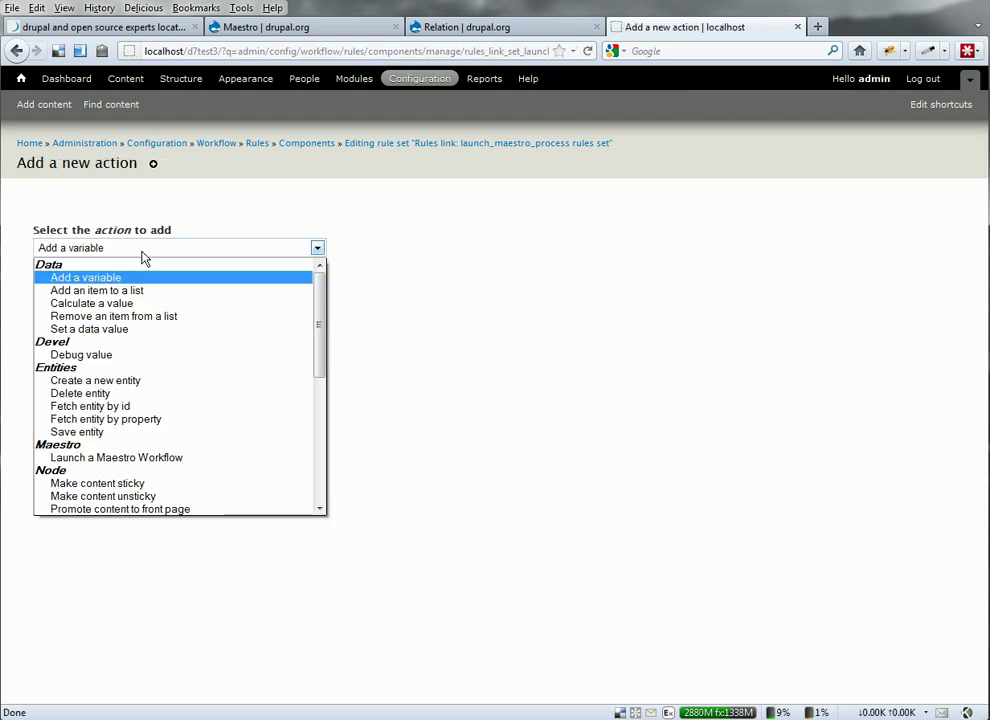
{"action": "left_click", "coordinate": [121, 459]}
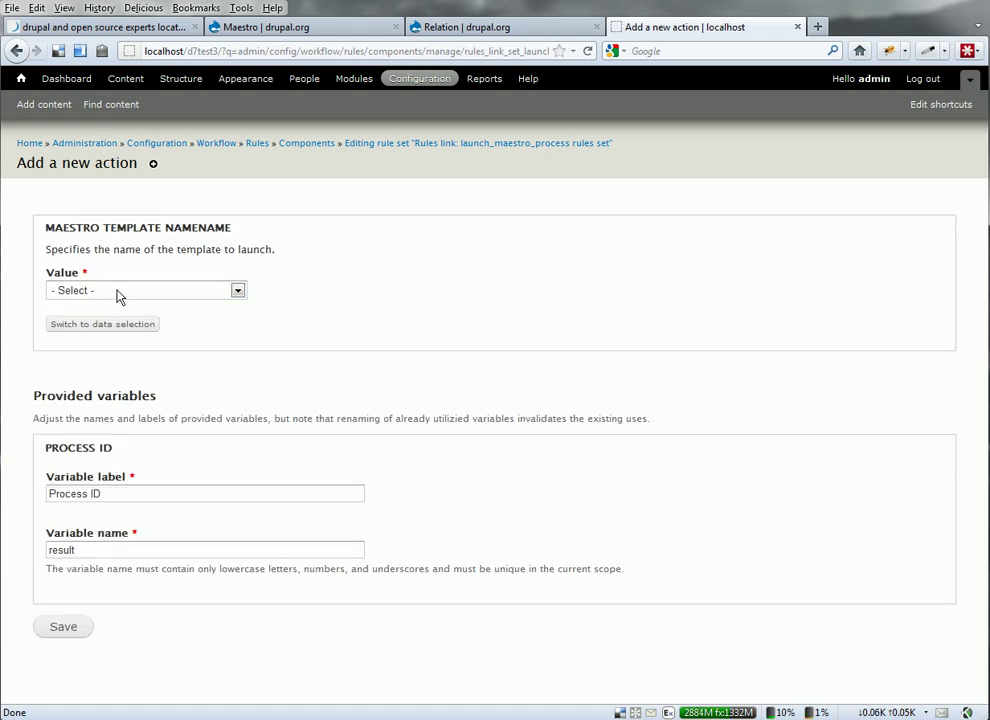
{"action": "left_click", "coordinate": [118, 293]}
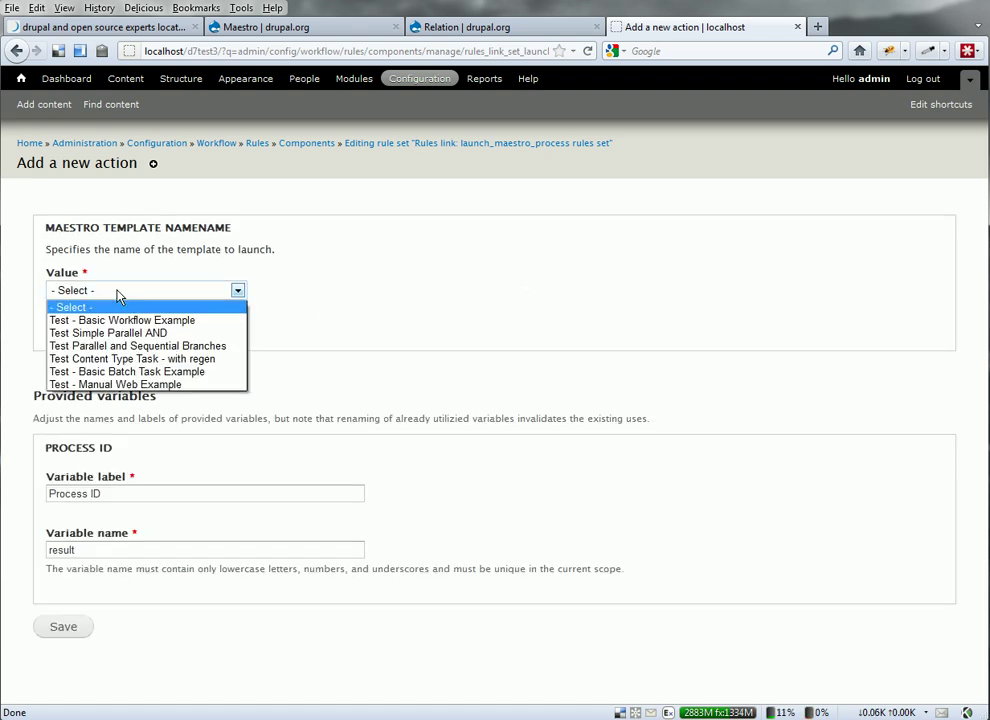
{"action": "left_click", "coordinate": [95, 372]}
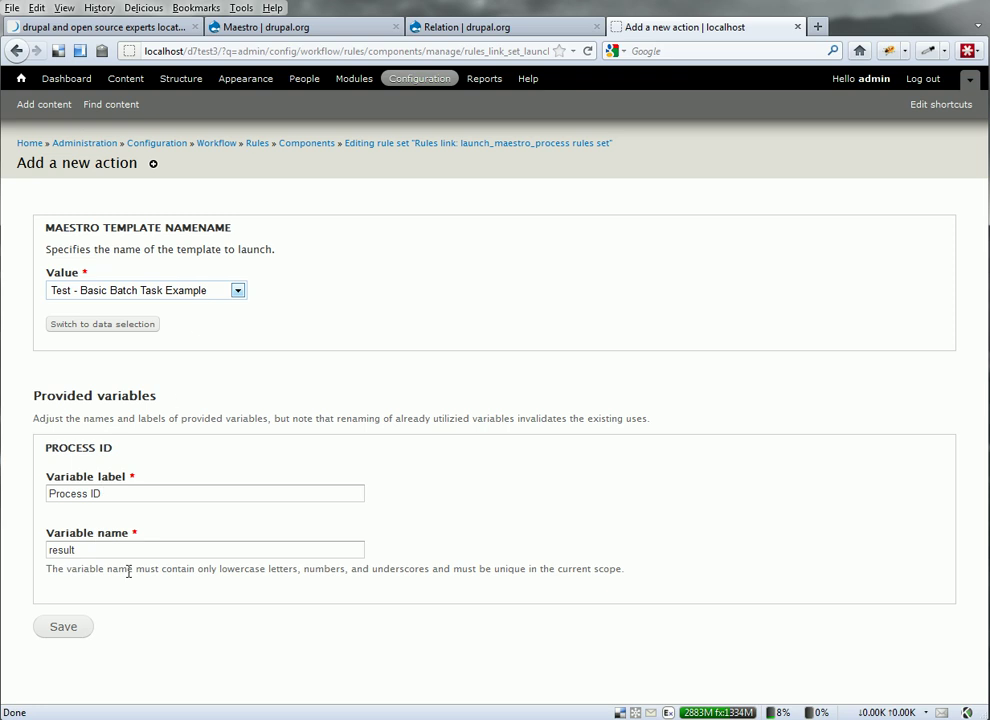
{"action": "double_click", "coordinate": [86, 554]}
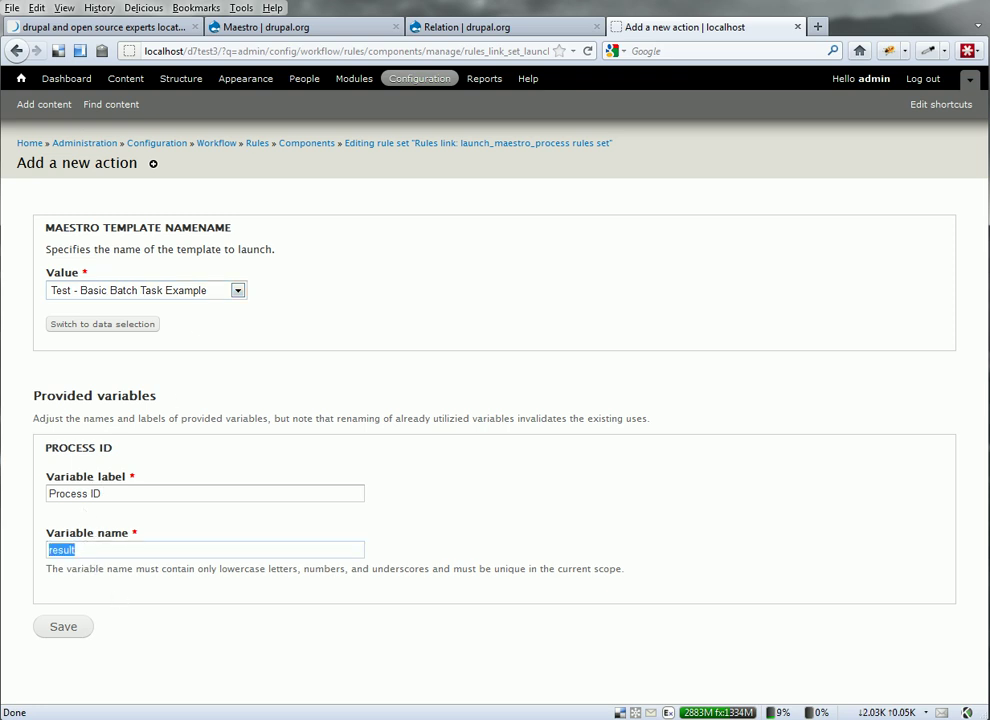
{"action": "type", "text": "proc"}
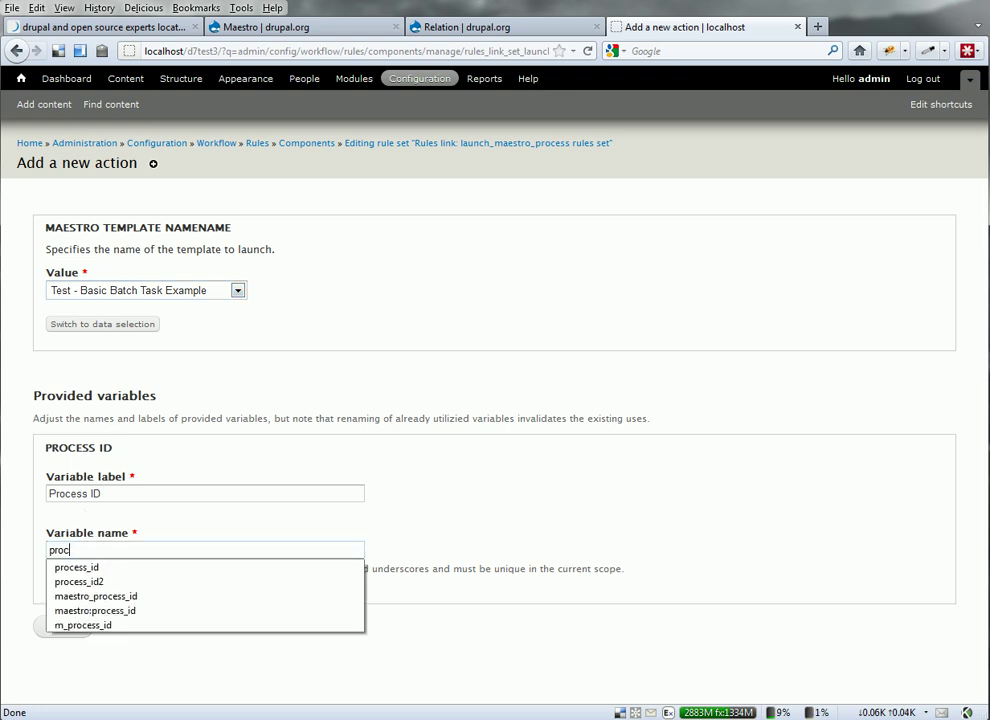
{"action": "key", "text": "Down"}
{"action": "key", "text": "Return"}
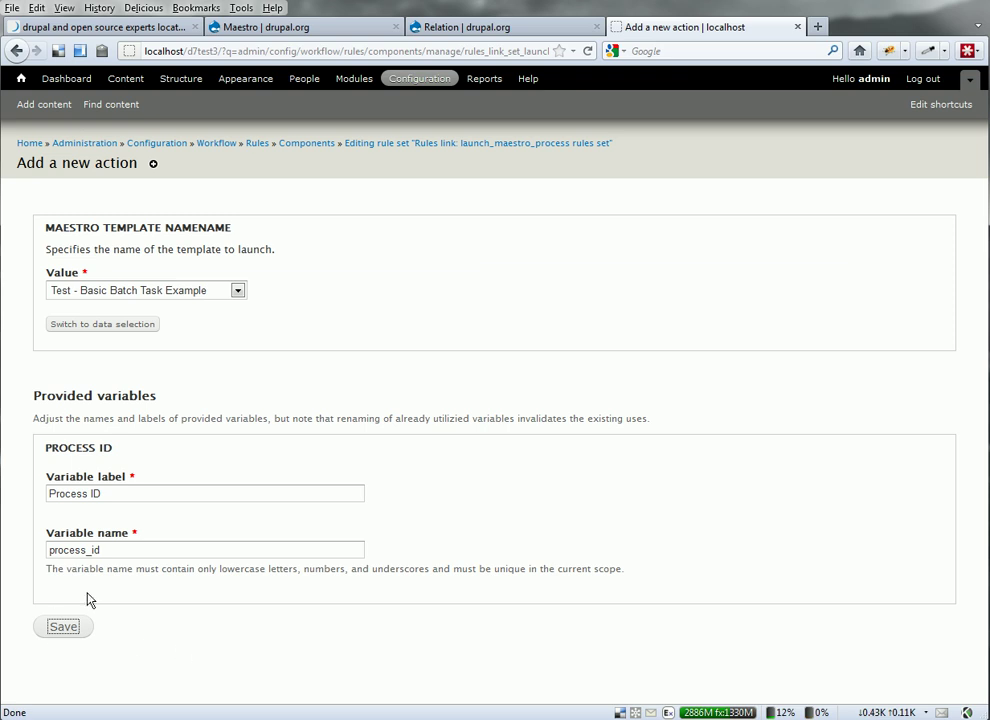
{"action": "left_click", "coordinate": [62, 627]}
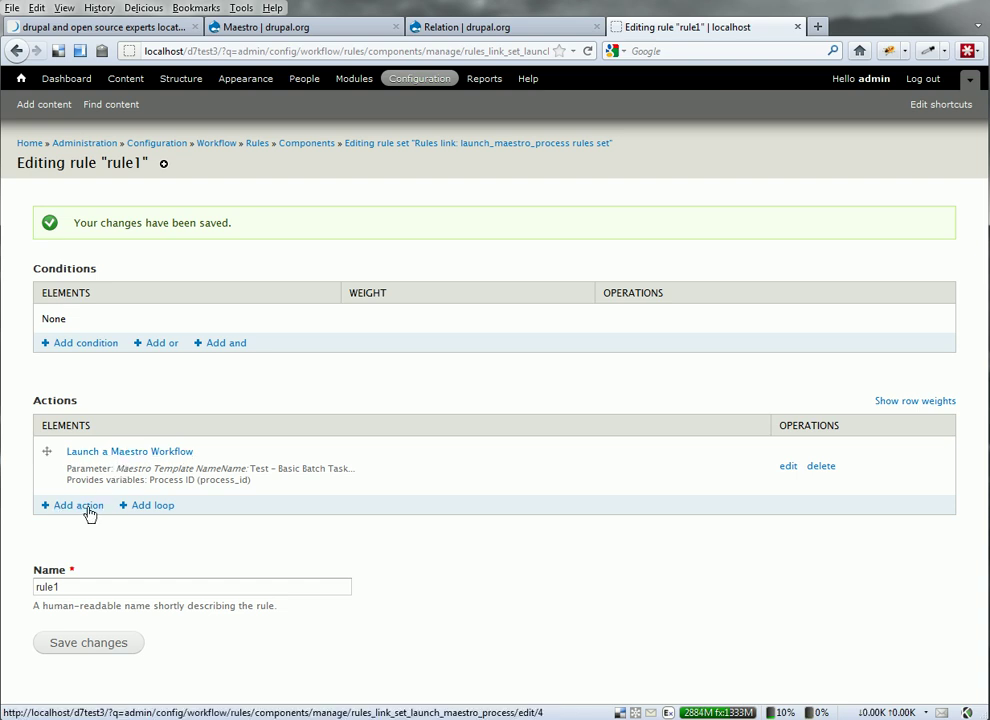
- Start an Add a variable action of type List of any entity items
{"action": "left_click", "coordinate": [78, 506]}
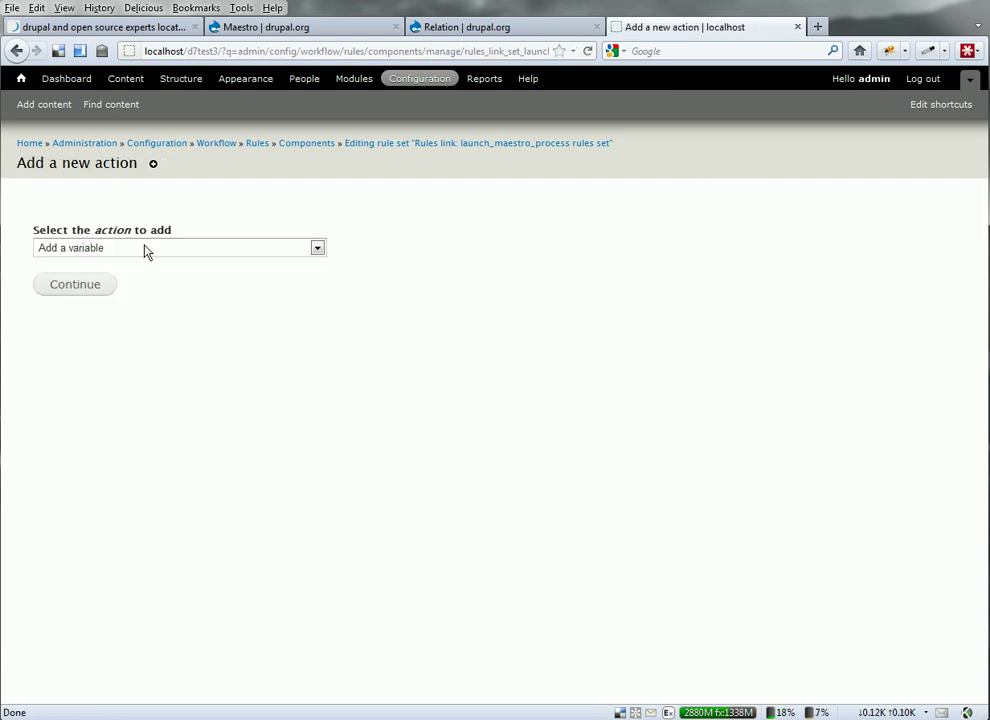
{"action": "left_click", "coordinate": [145, 248]}
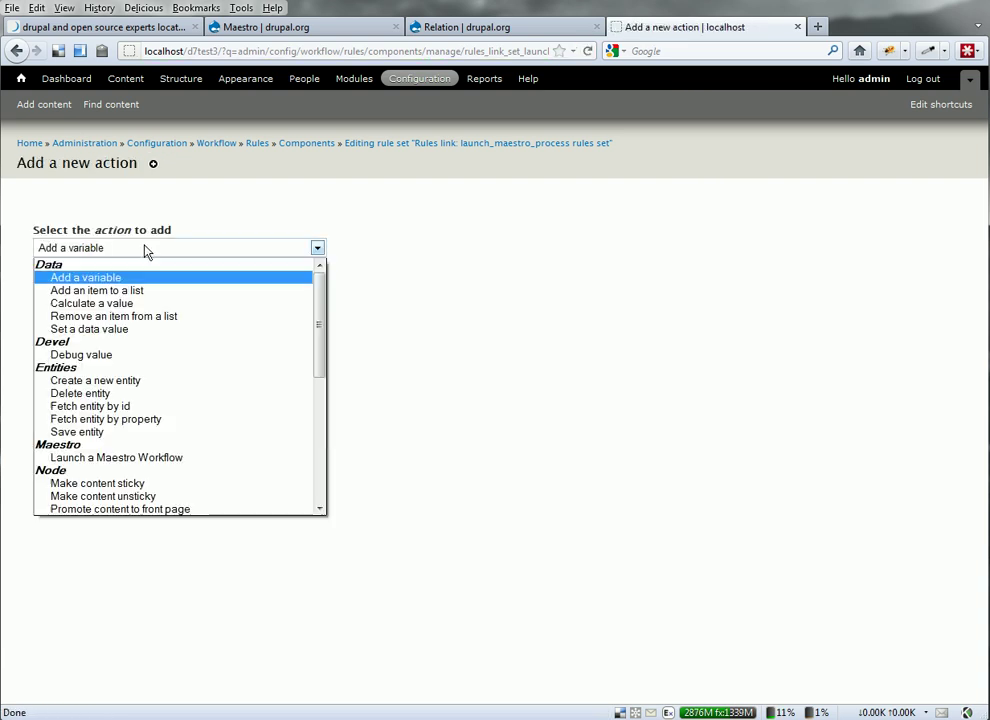
{"action": "left_click", "coordinate": [100, 283]}
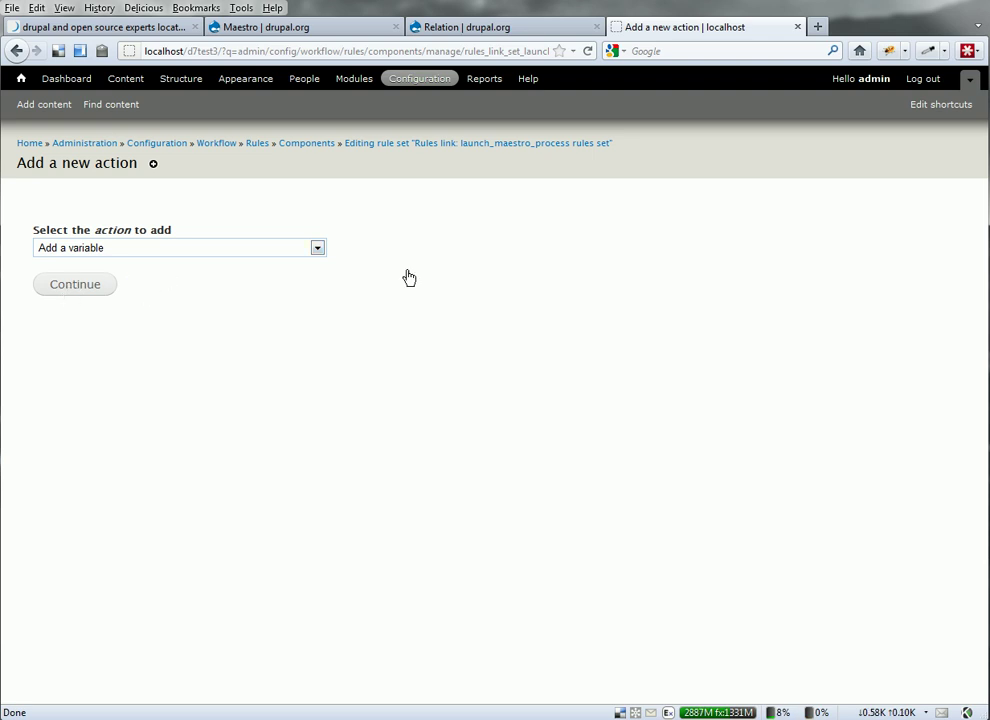
{"action": "left_click", "coordinate": [75, 290]}
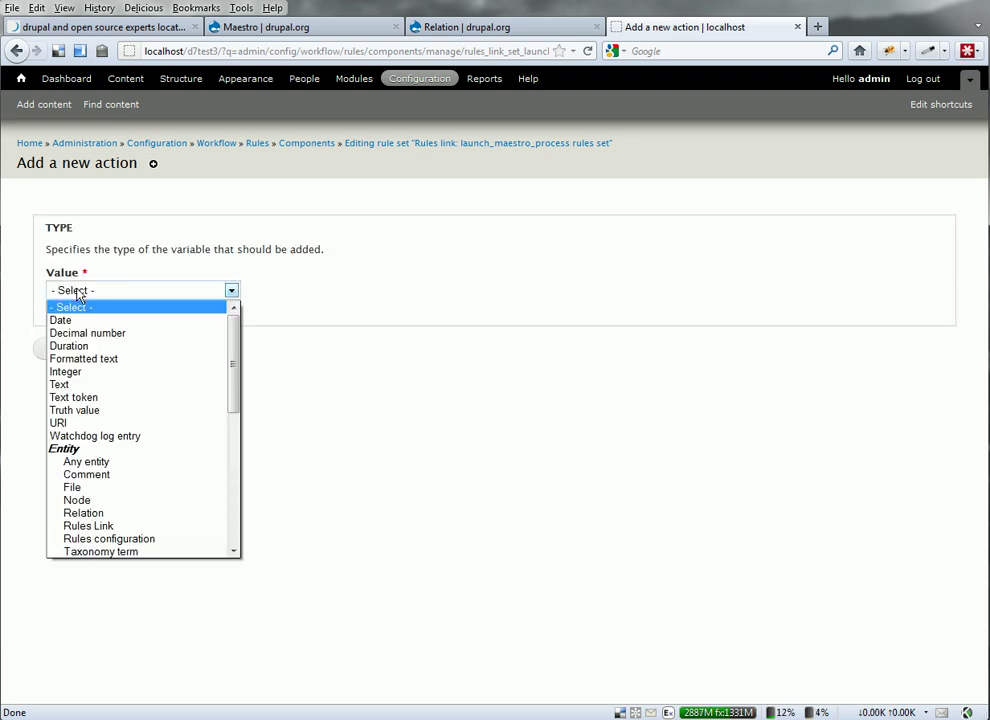
{"action": "scroll", "coordinate": [137, 452], "scroll_direction": "down", "scroll_amount": 2}
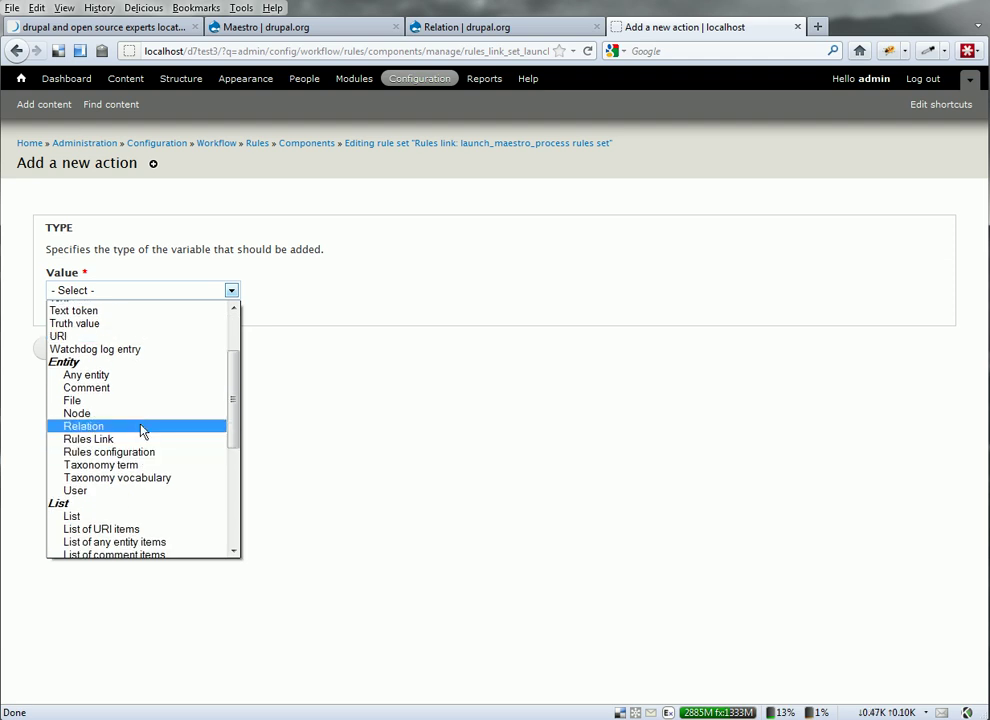
{"action": "scroll", "coordinate": [133, 390], "scroll_direction": "down", "scroll_amount": 1}
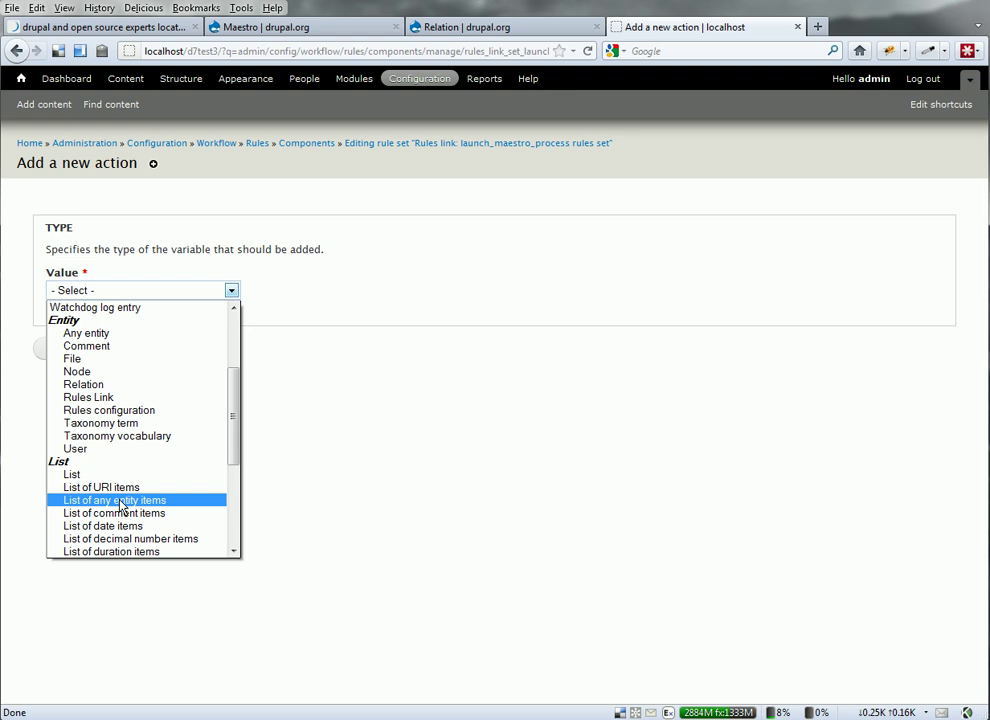
{"action": "left_click", "coordinate": [121, 506]}
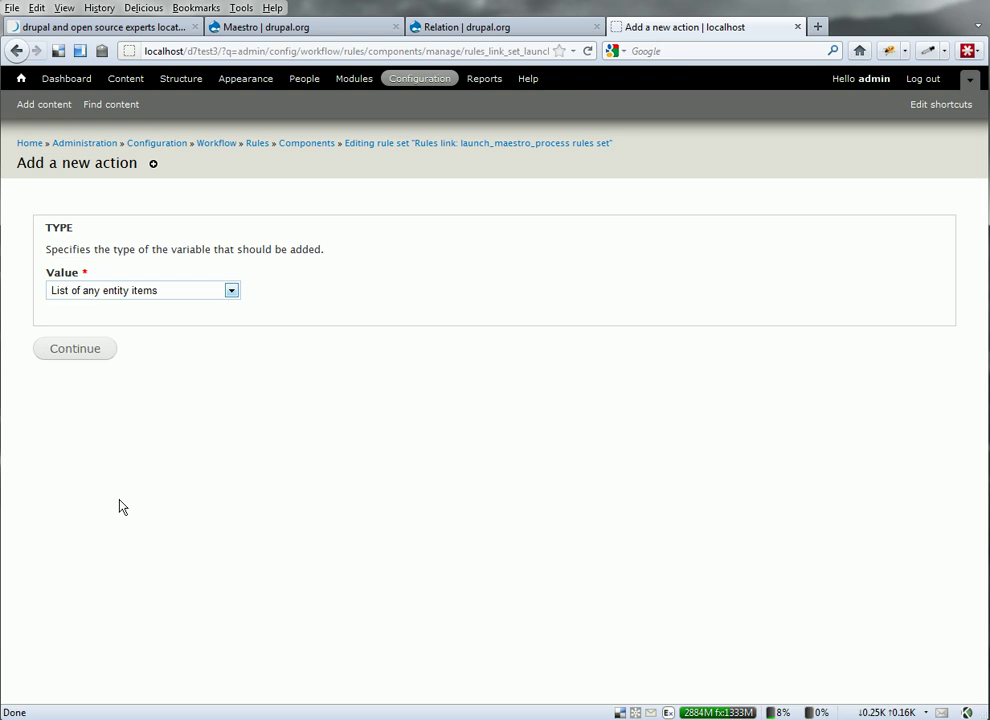
- Label the variable 'List of Node of User Entities', name it list_of_node_and_user_entities, and save
{"action": "left_click", "coordinate": [75, 350]}
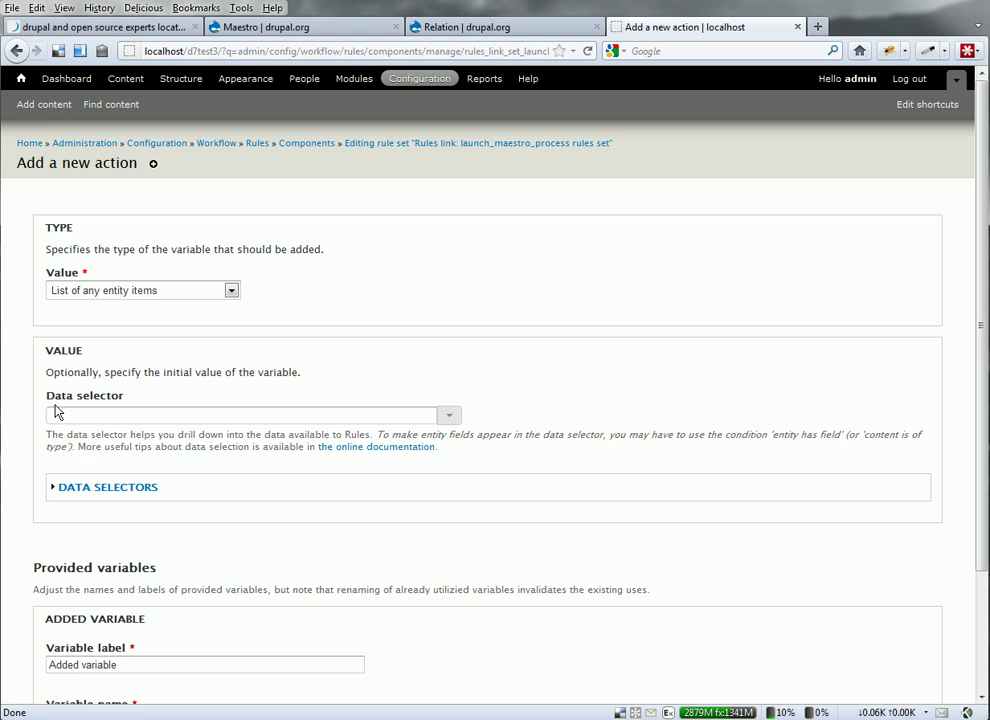
{"action": "scroll", "coordinate": [217, 380], "scroll_direction": "down", "scroll_amount": 2}
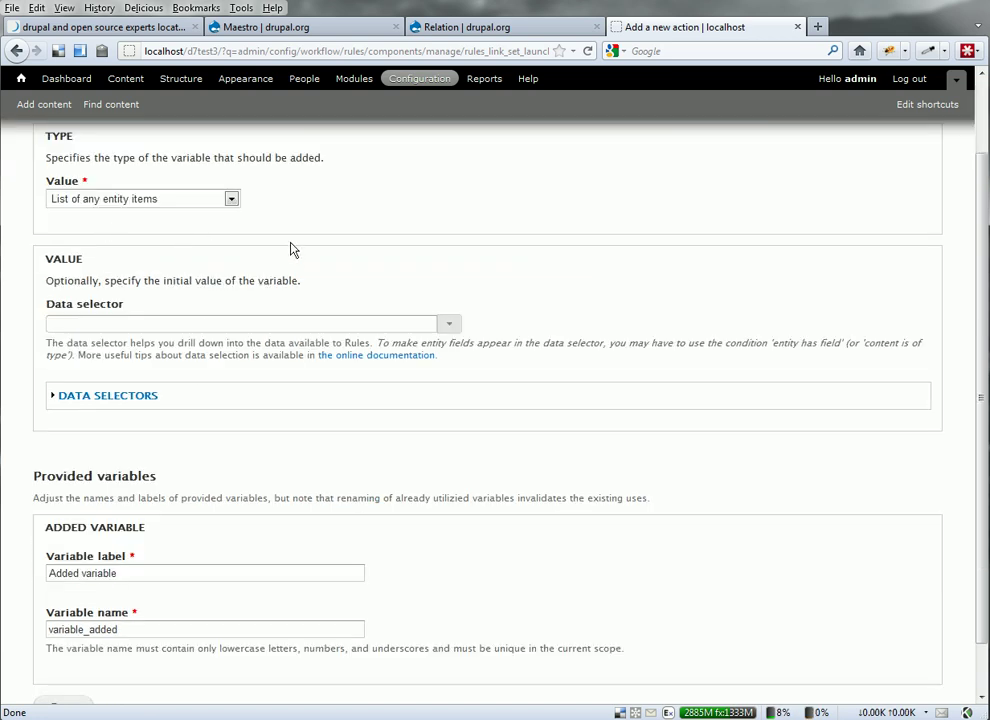
{"action": "scroll", "coordinate": [238, 460], "scroll_direction": "down", "scroll_amount": 1}
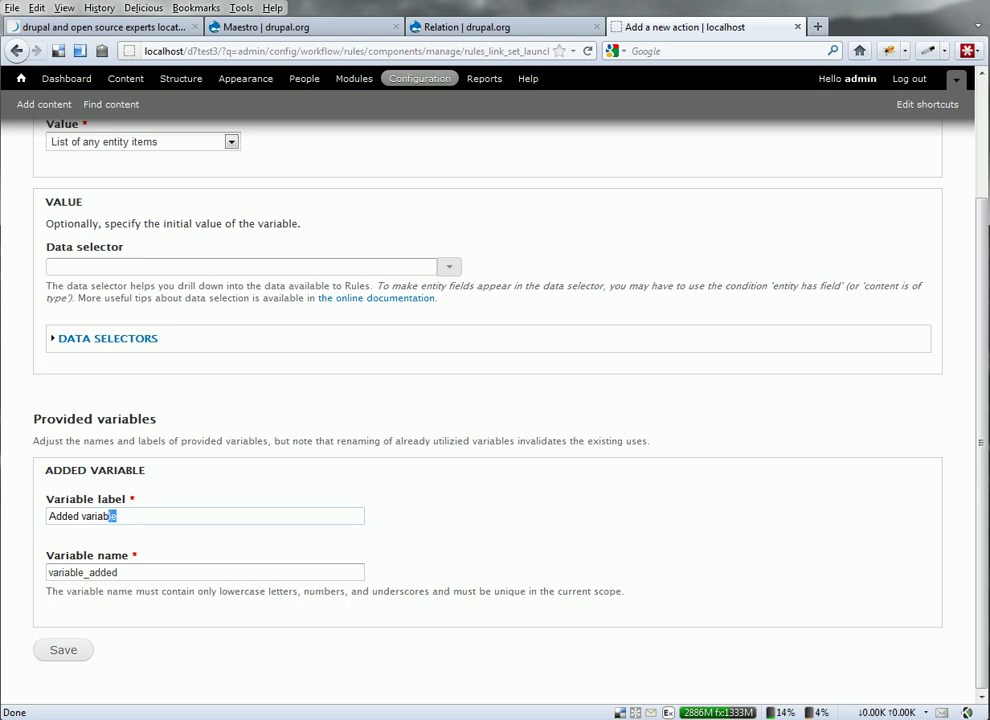
{"action": "left_click_drag", "start_coordinate": [137, 516], "coordinate": [48, 516]}
{"action": "type", "text": "L"}
{"action": "key", "text": "Down"}
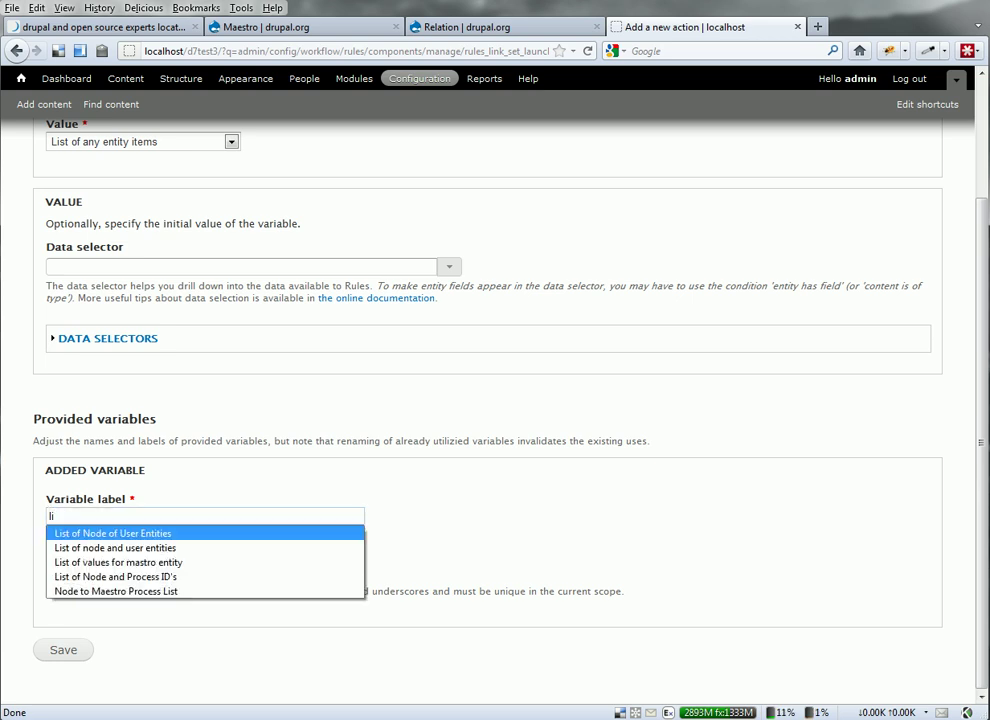
{"action": "key", "text": "Tab"}
{"action": "type", "text": "l"}
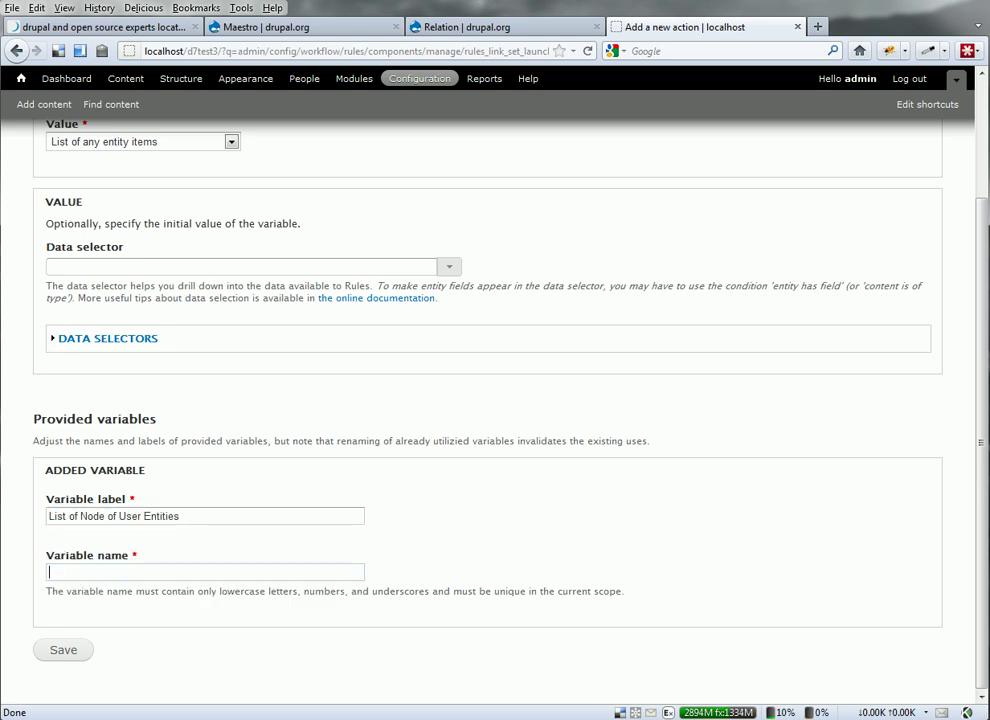
{"action": "type", "text": "ist"}
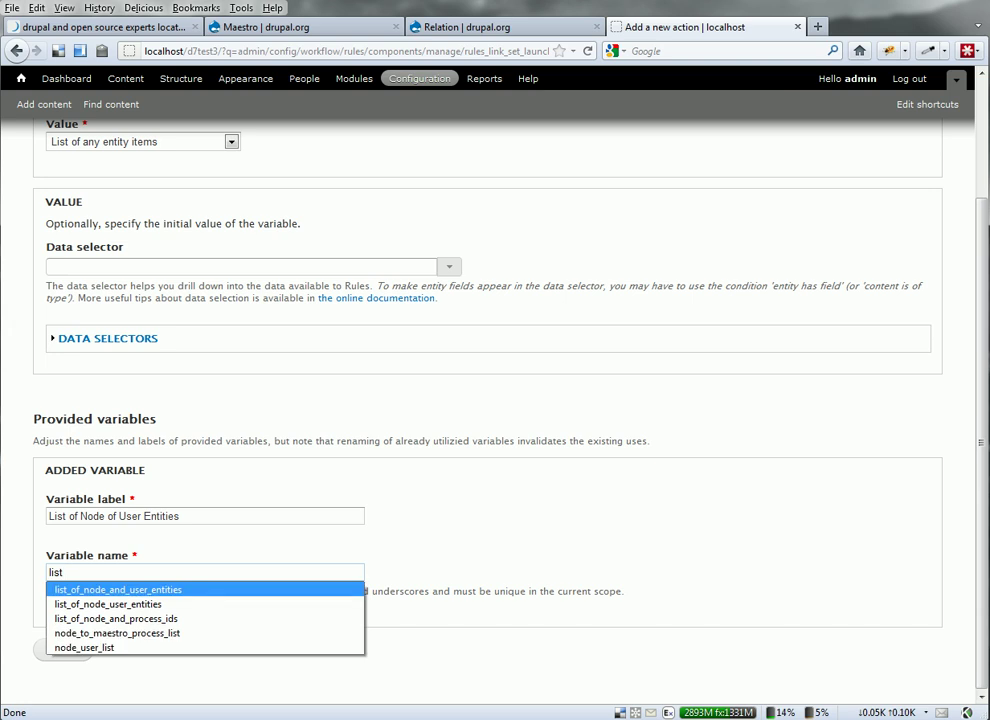
{"action": "key", "text": "Return"}
{"action": "left_click", "coordinate": [64, 652]}
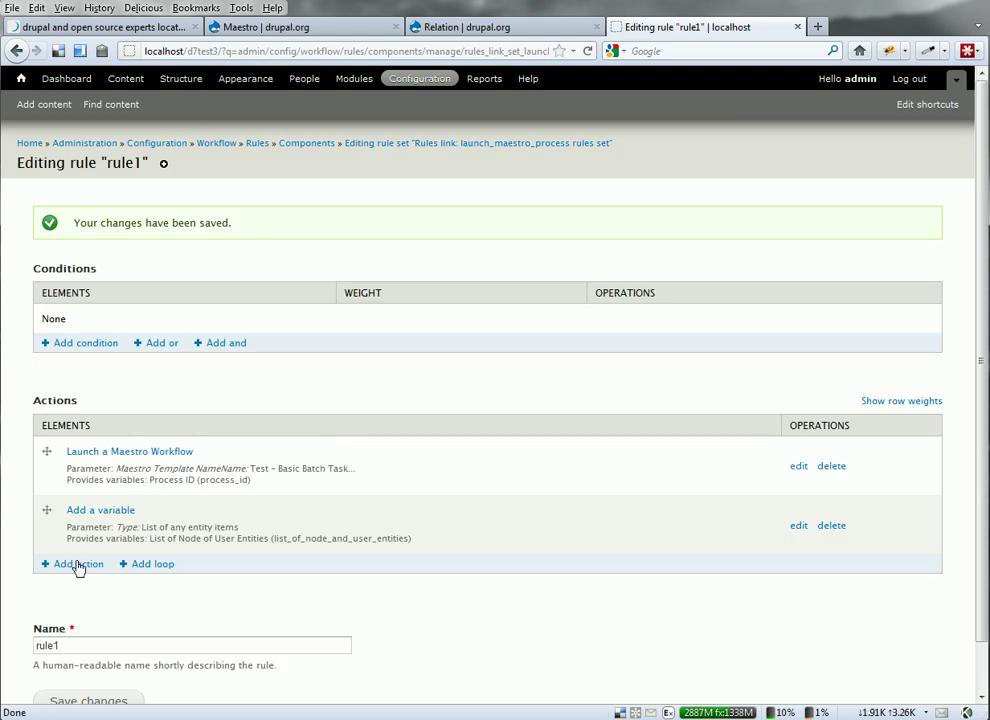
{"action": "left_click", "coordinate": [77, 565]}
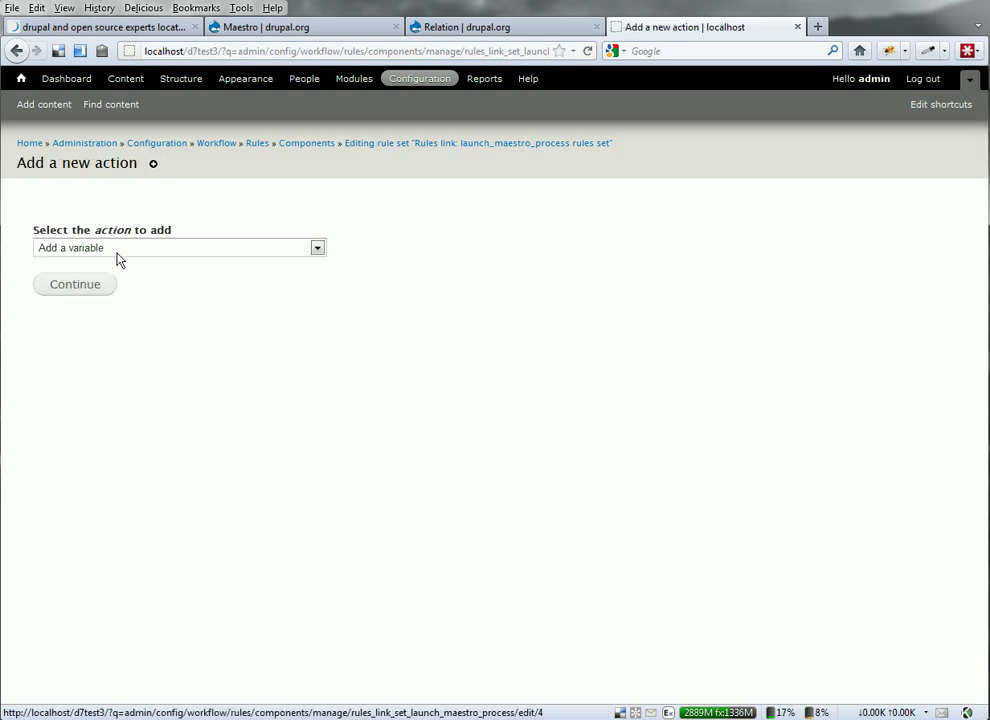
- Save an 'Add an item to a list' action adding node to list-of-node-and-user-entities
{"action": "left_click", "coordinate": [117, 246]}
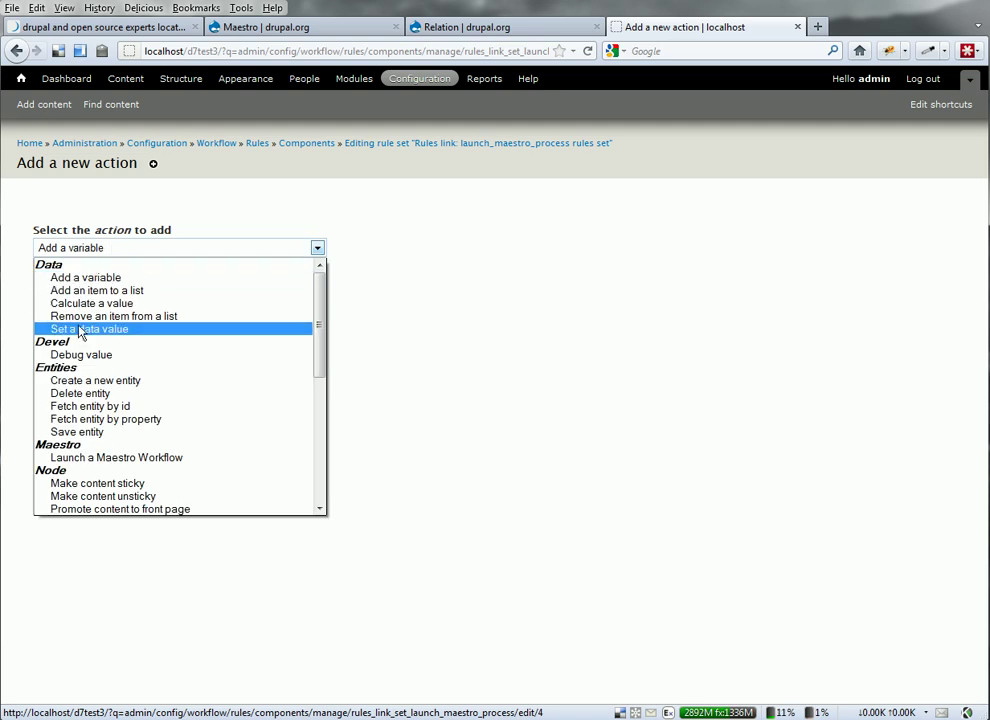
{"action": "left_click", "coordinate": [87, 291]}
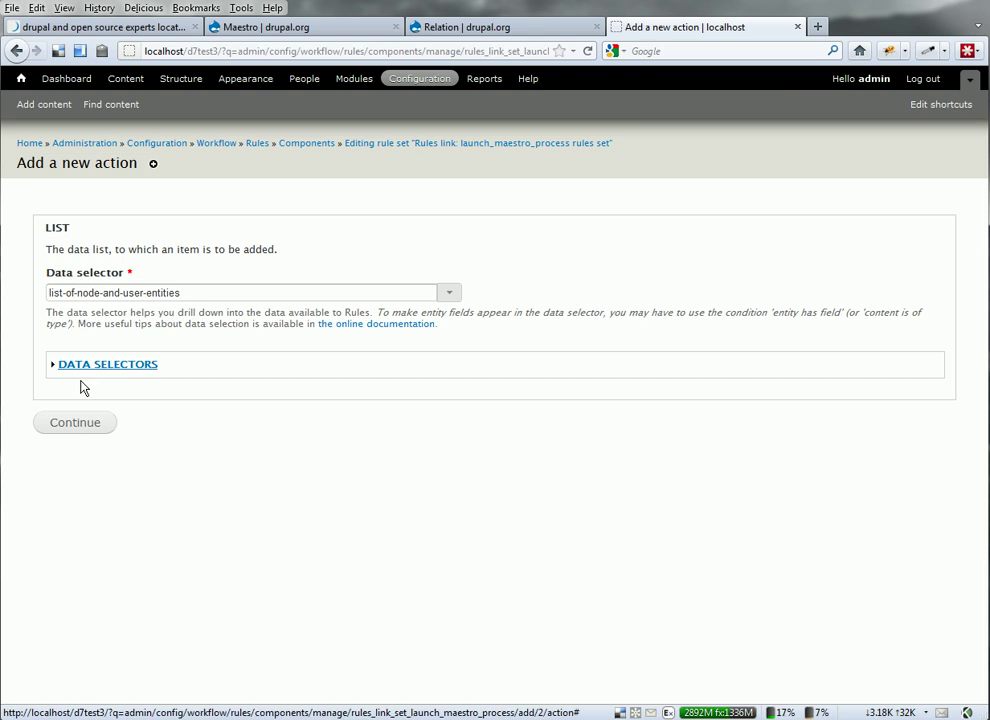
{"action": "left_click", "coordinate": [79, 428]}
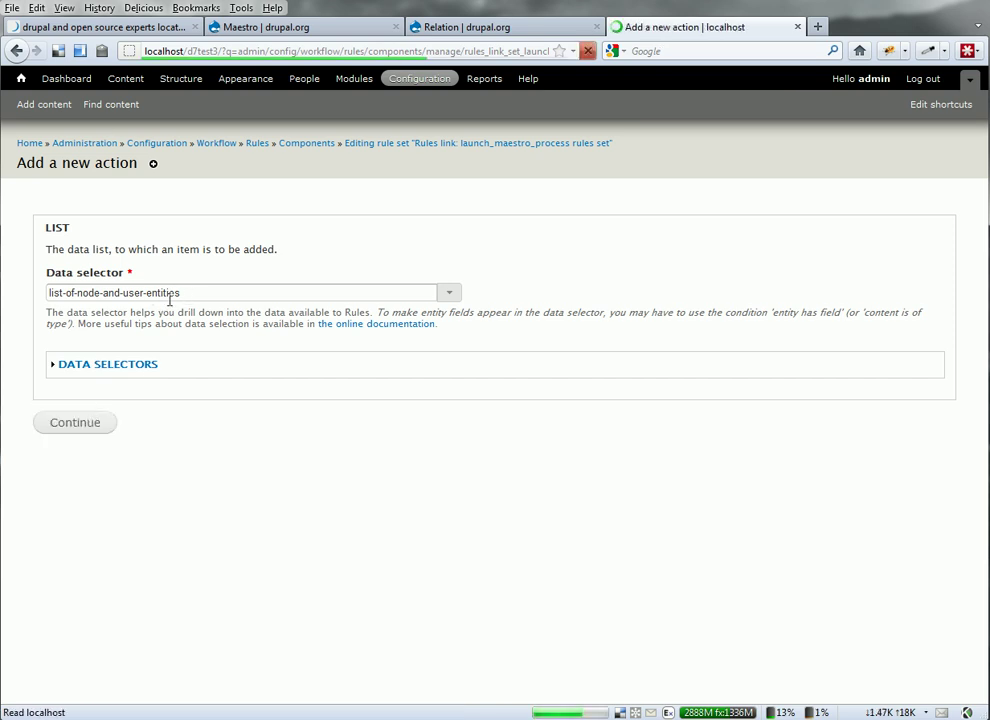
{"action": "left_click", "coordinate": [130, 376]}
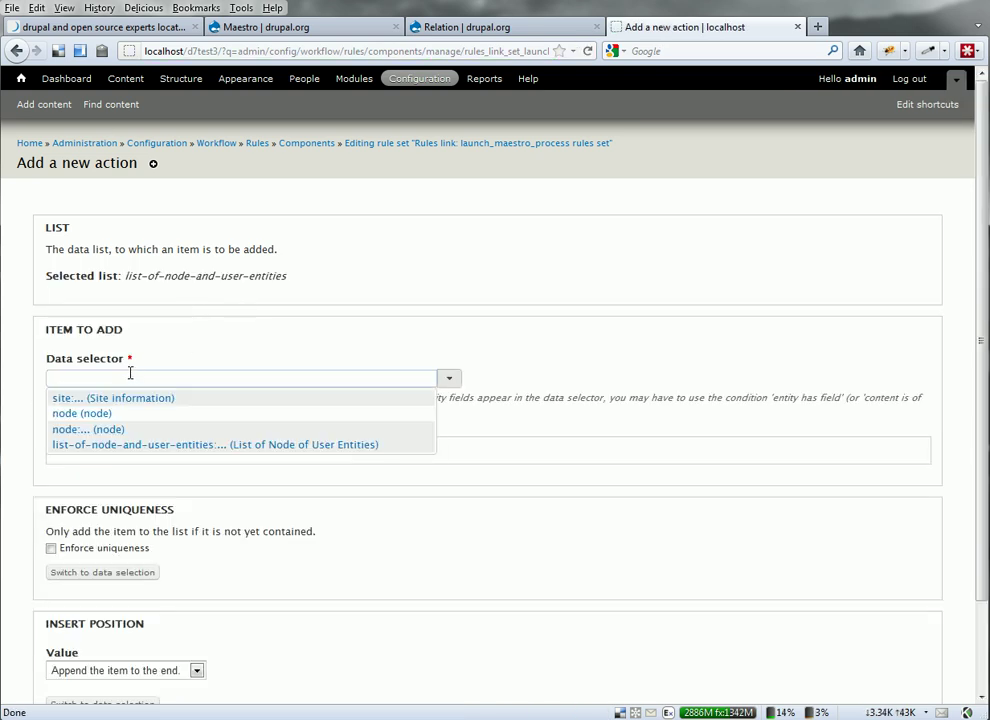
{"action": "type", "text": "niode"}
{"action": "key", "text": "BackSpace"}
{"action": "key", "text": "BackSpace"}
{"action": "key", "text": "BackSpace"}
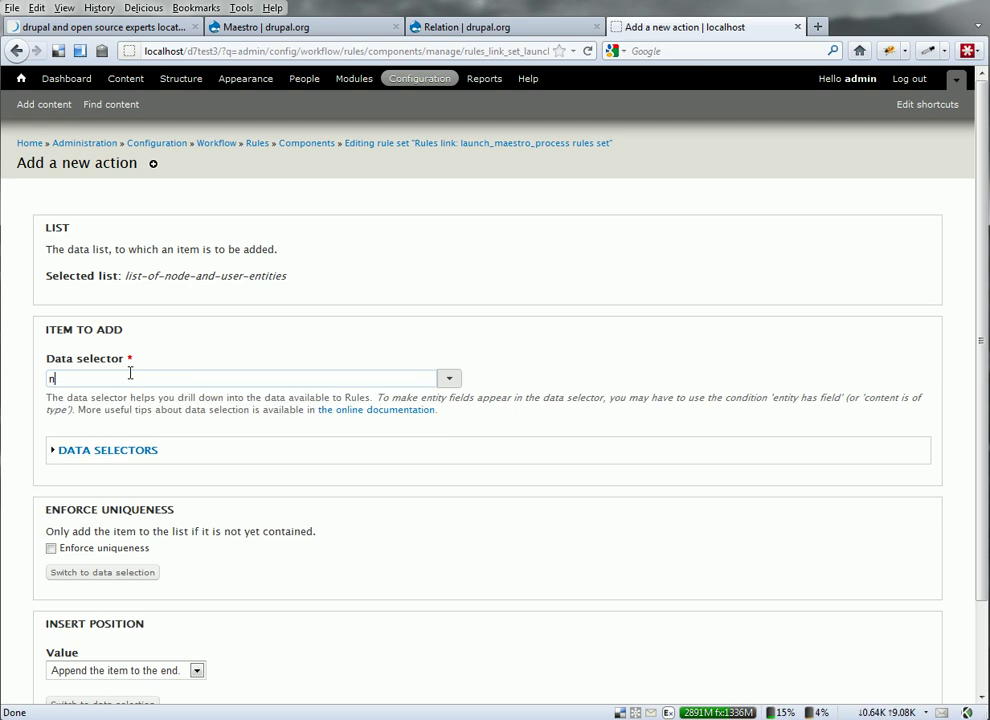
{"action": "type", "text": "de"}
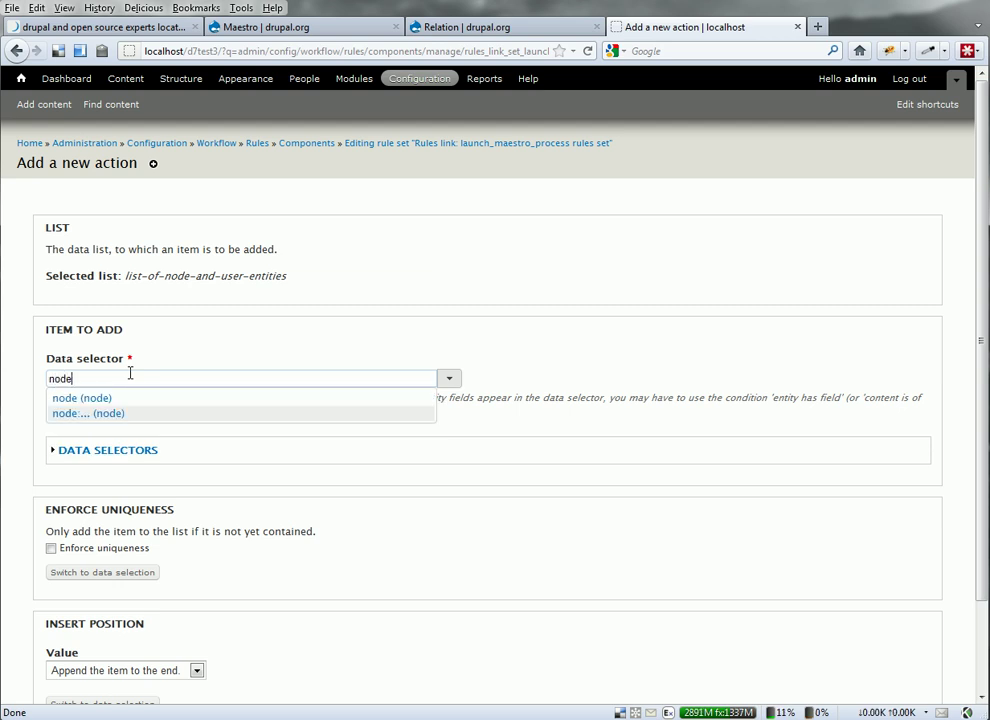
{"action": "key", "text": "Escape"}
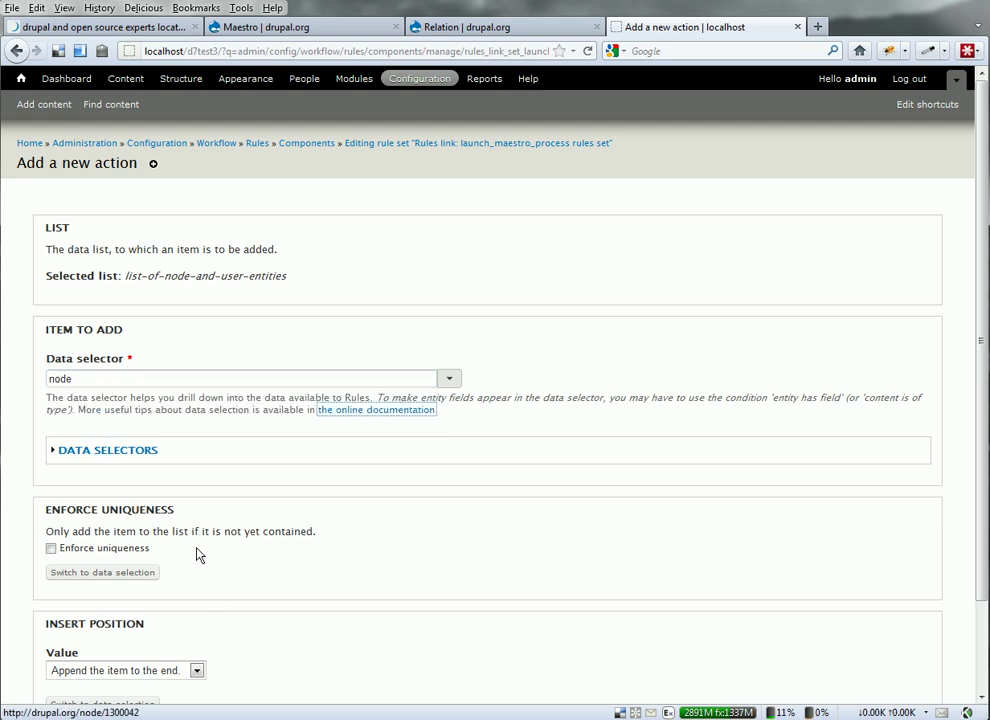
{"action": "scroll", "coordinate": [197, 554], "scroll_direction": "down", "scroll_amount": 2}
{"action": "left_click", "coordinate": [66, 650]}
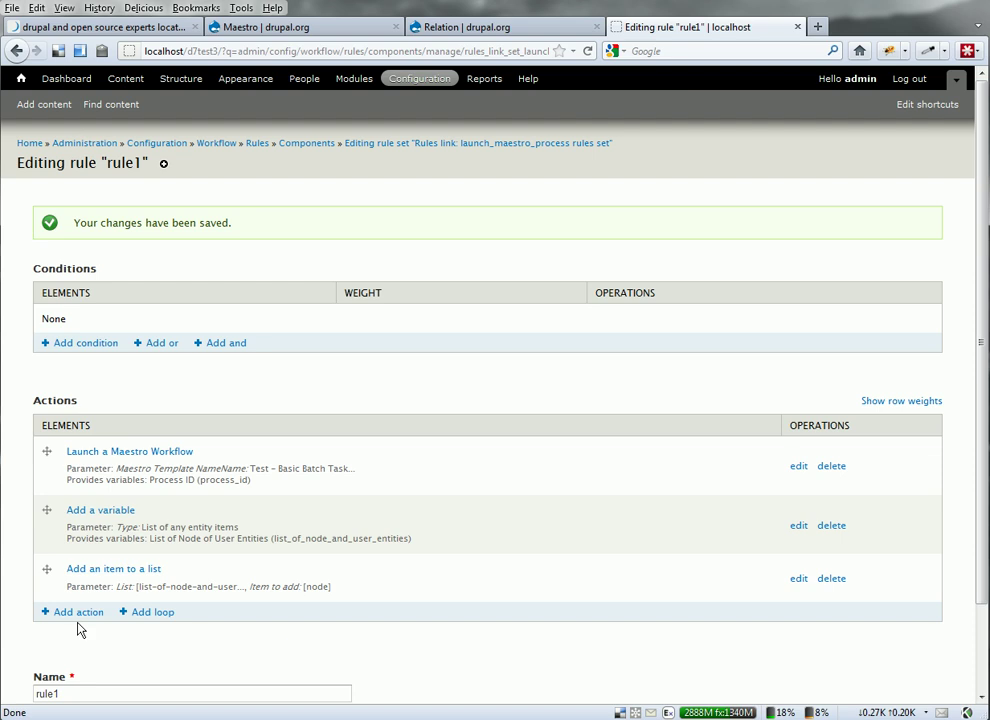
- Save another 'Add an item to a list' action adding site:current-user to list-of-node-and-user-entities
{"action": "left_click", "coordinate": [80, 613]}
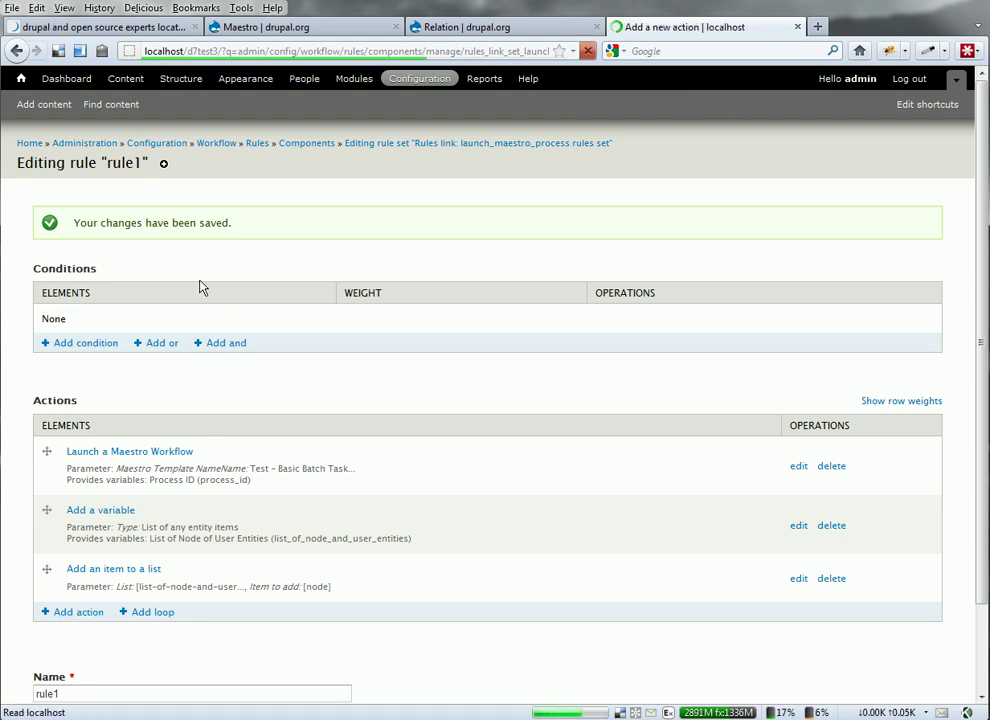
{"action": "left_click", "coordinate": [120, 250]}
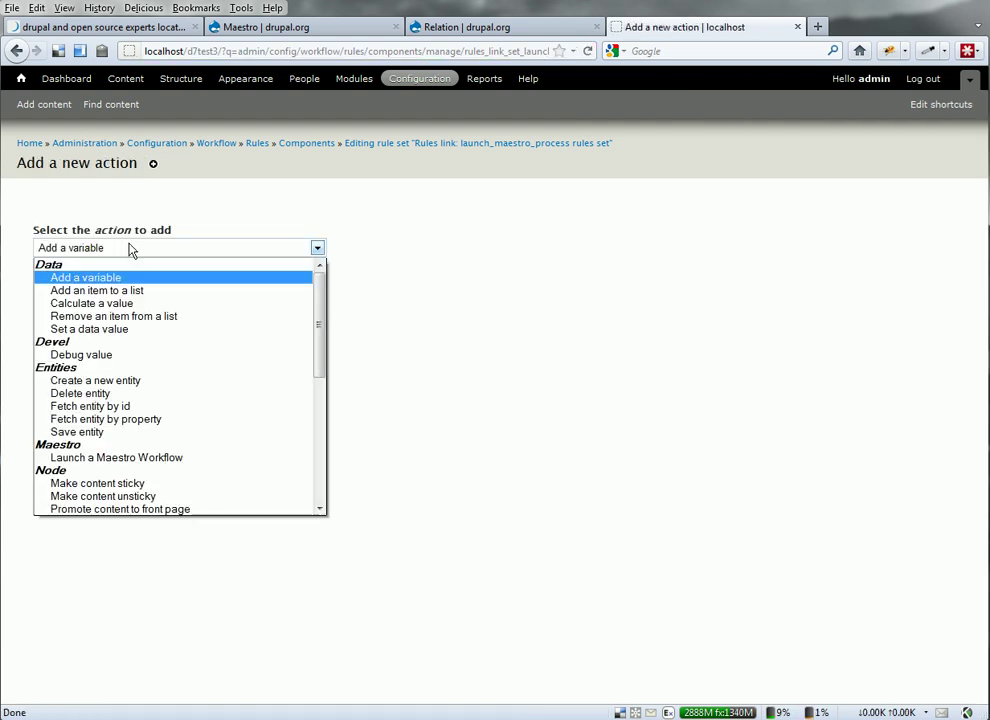
{"action": "left_click", "coordinate": [115, 291]}
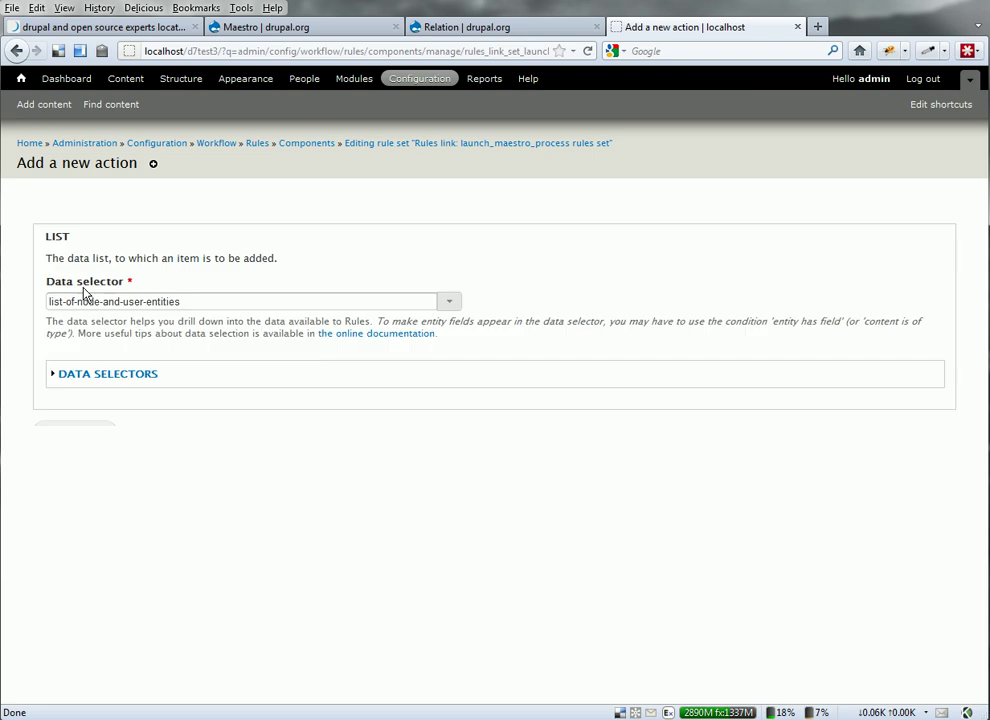
{"action": "left_click", "coordinate": [90, 426]}
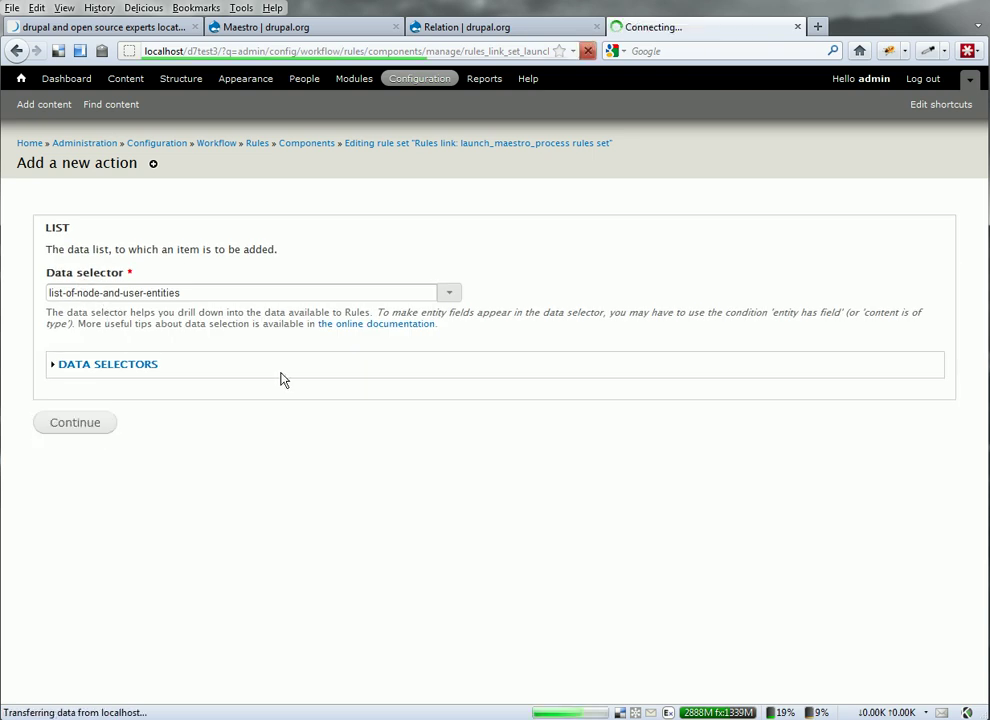
{"action": "left_click", "coordinate": [110, 380]}
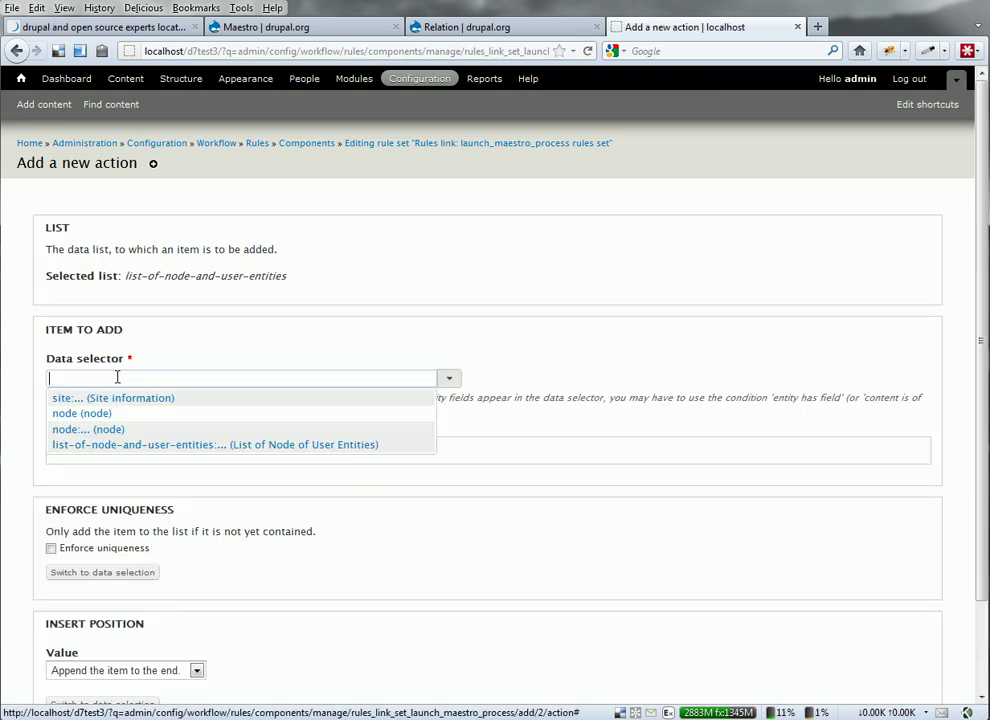
{"action": "left_click", "coordinate": [108, 399]}
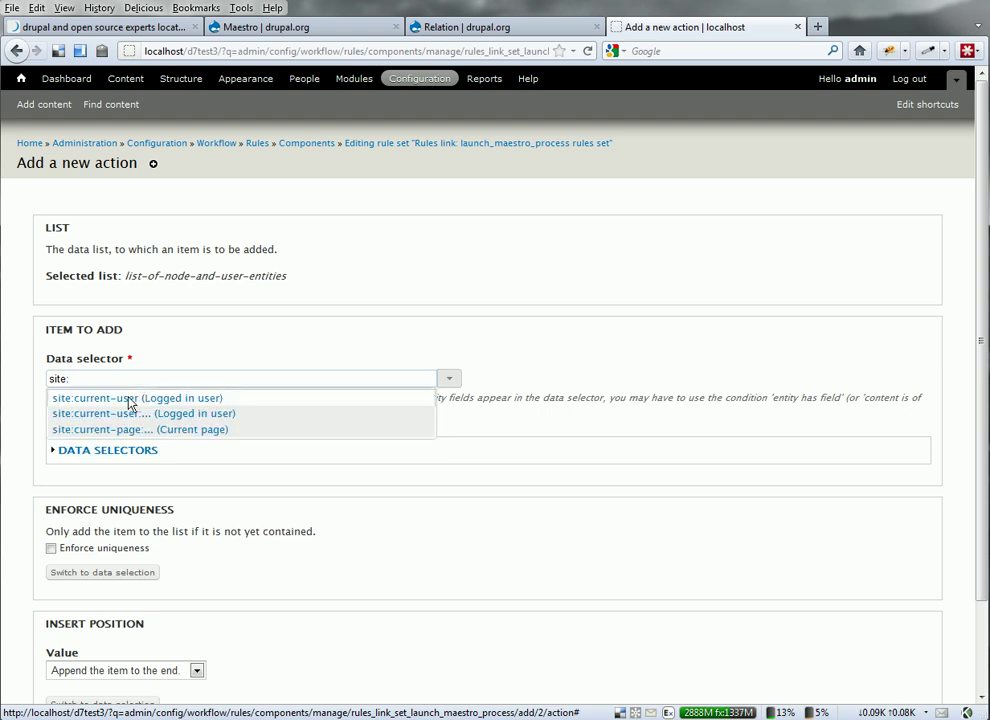
{"action": "left_click", "coordinate": [108, 413]}
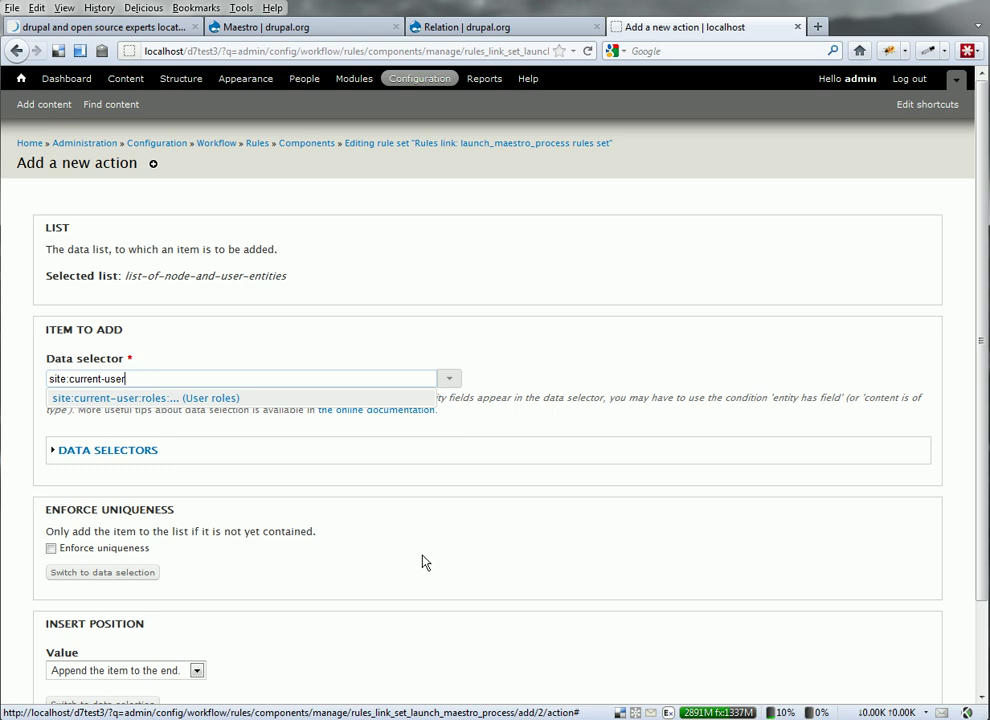
{"action": "key", "text": "Tab"}
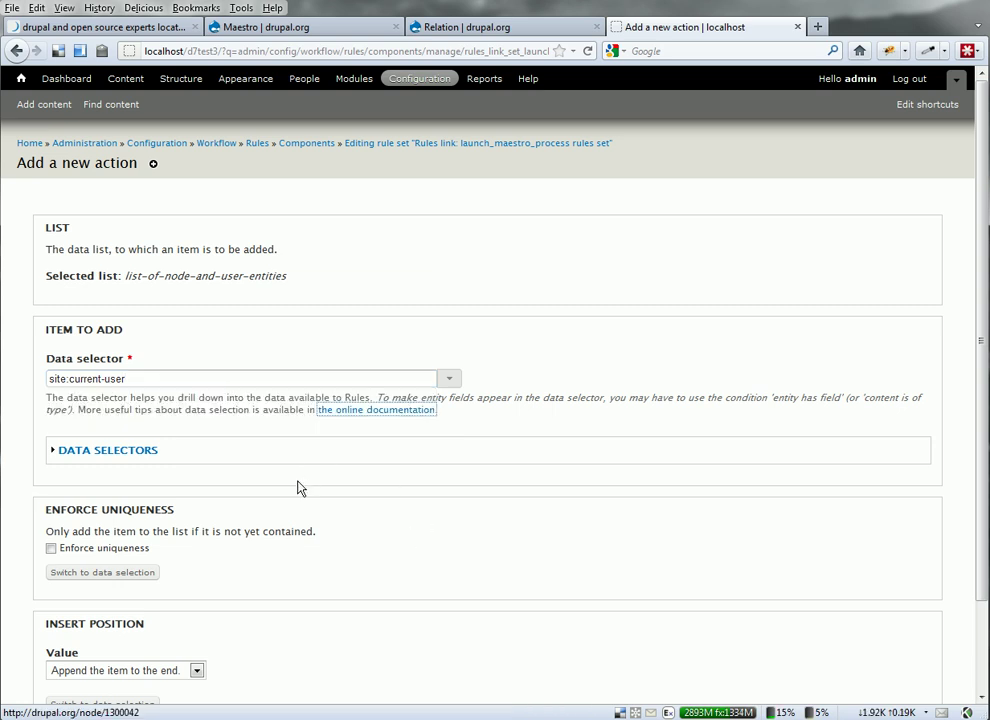
{"action": "scroll", "coordinate": [297, 488], "scroll_direction": "down", "scroll_amount": 2}
{"action": "left_click", "coordinate": [72, 651]}
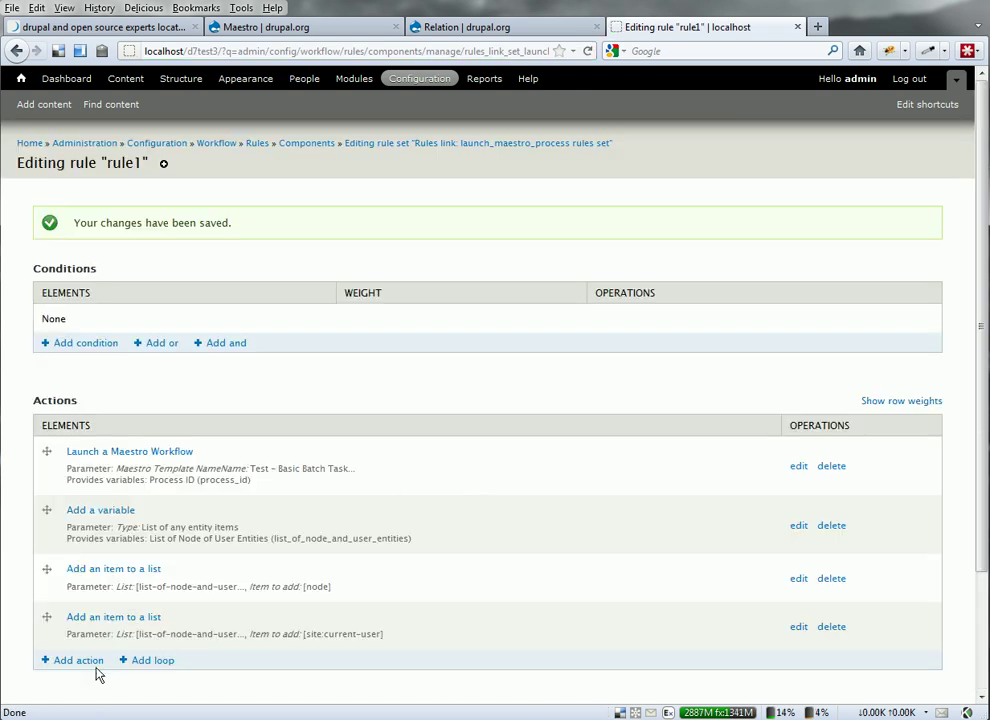
- Start a Create a new entity action for a Relation of type maestro_relation
{"action": "left_click", "coordinate": [82, 661]}
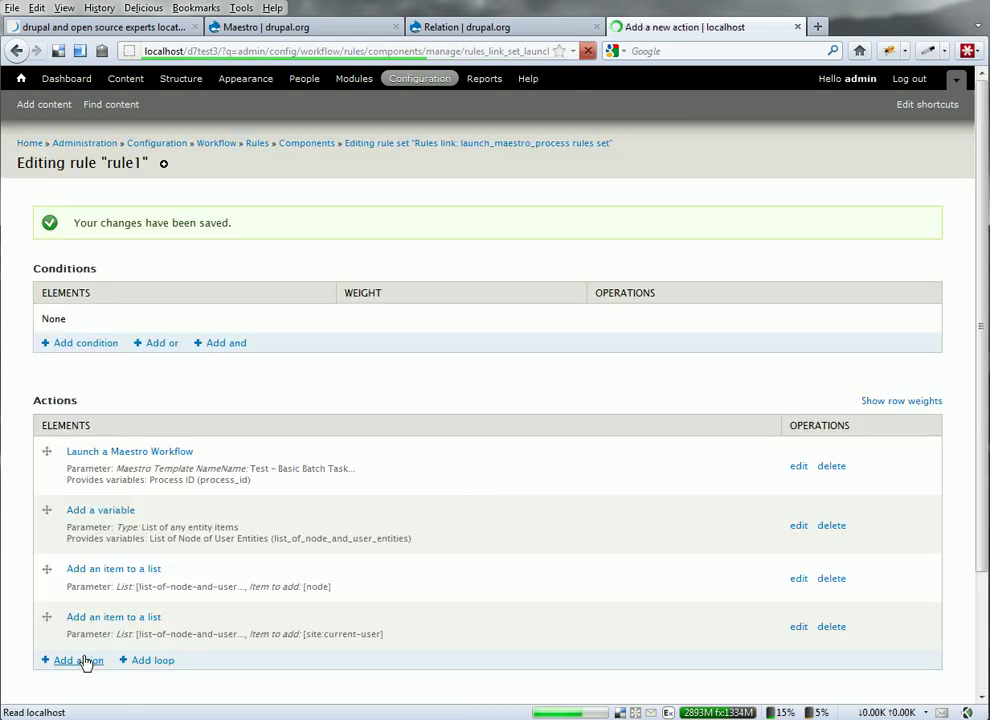
{"action": "left_click", "coordinate": [138, 258]}
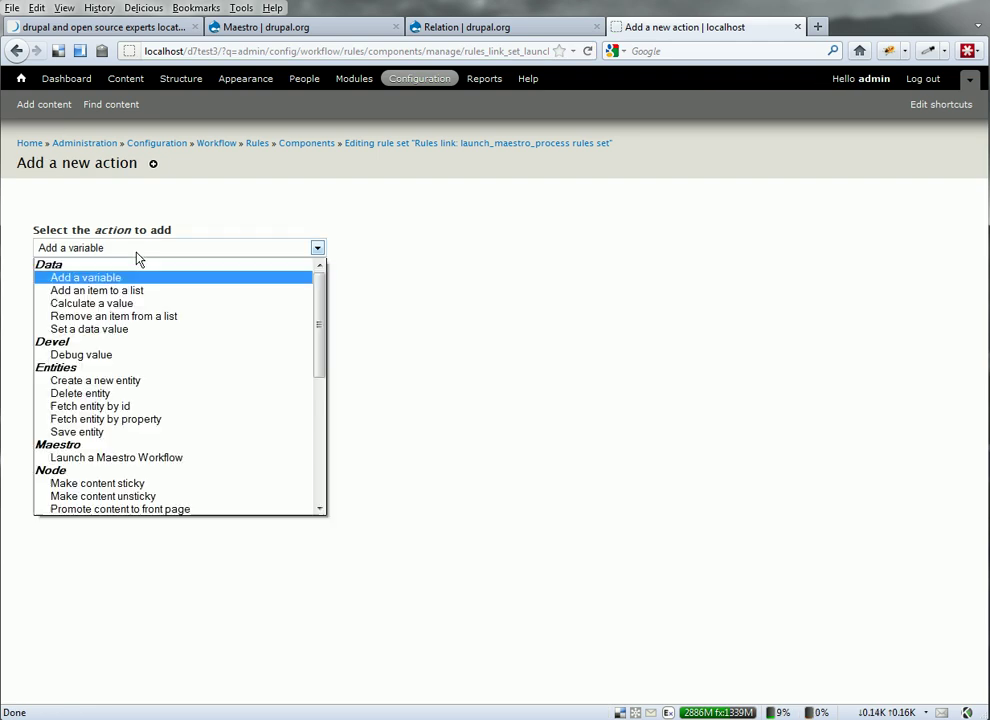
{"action": "left_click", "coordinate": [100, 379]}
{"action": "left_click", "coordinate": [106, 283]}
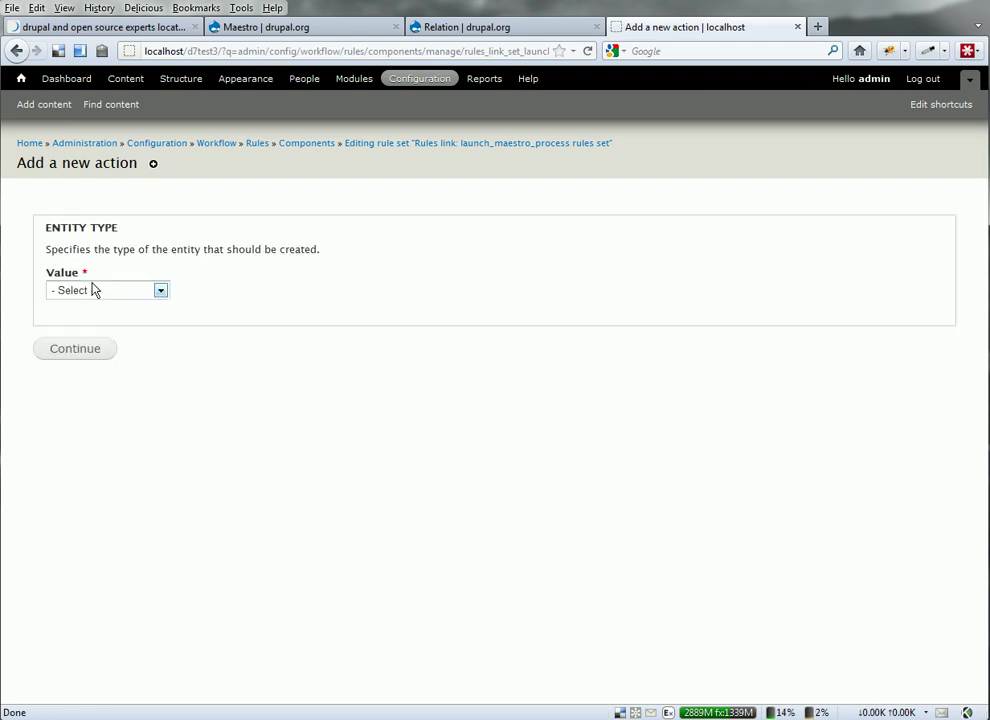
{"action": "left_click", "coordinate": [88, 292]}
{"action": "left_click", "coordinate": [77, 346]}
{"action": "left_click", "coordinate": [75, 352]}
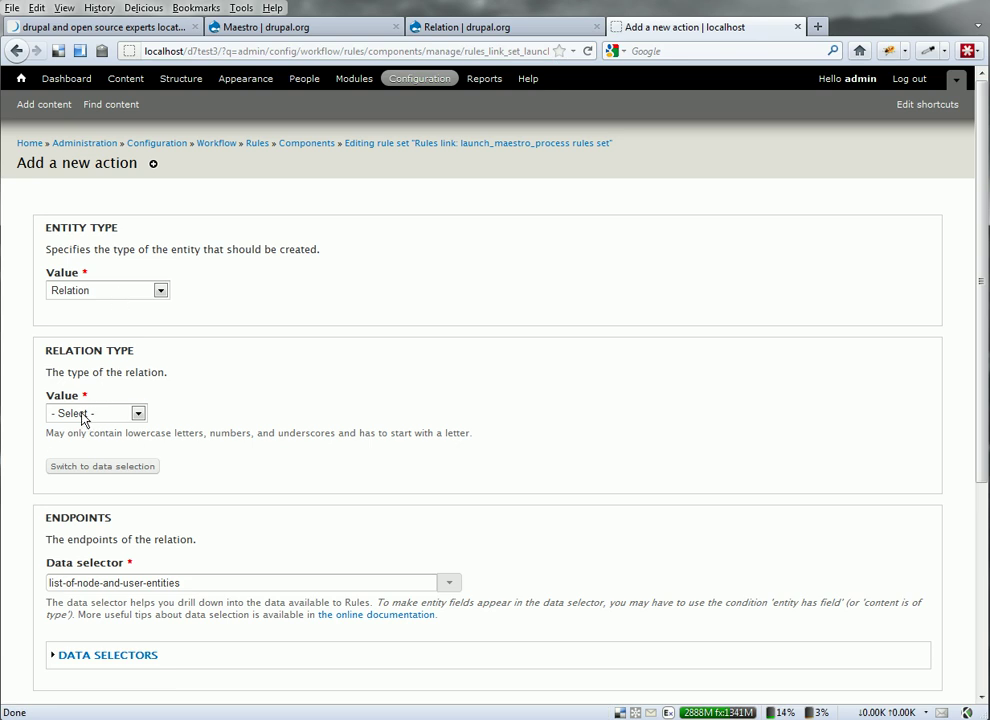
{"action": "left_click", "coordinate": [73, 413]}
{"action": "left_click", "coordinate": [91, 444]}
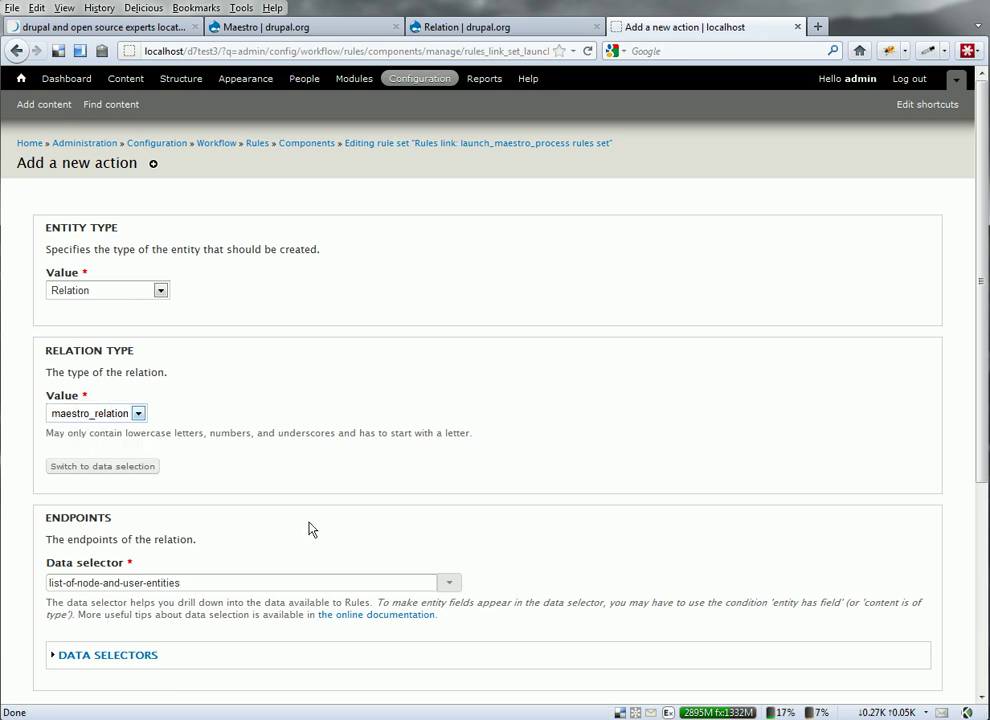
- Rename the created entity variable to maestro_relation_entity_created and save the action
{"action": "scroll", "coordinate": [309, 530], "scroll_direction": "down", "scroll_amount": 4}
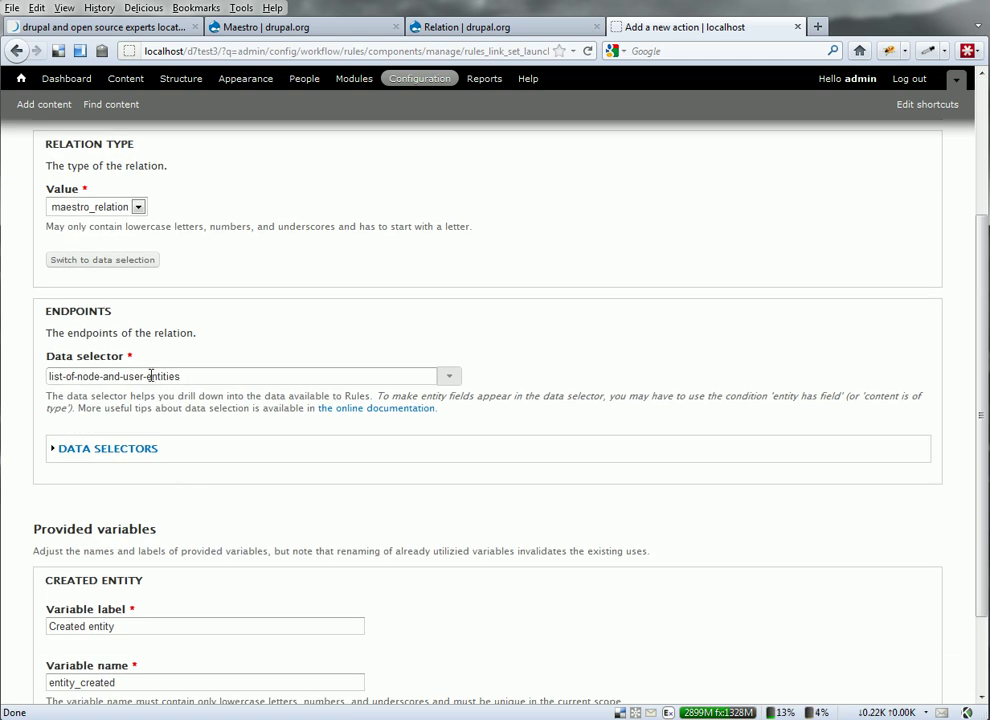
{"action": "scroll", "coordinate": [228, 493], "scroll_direction": "down", "scroll_amount": 2}
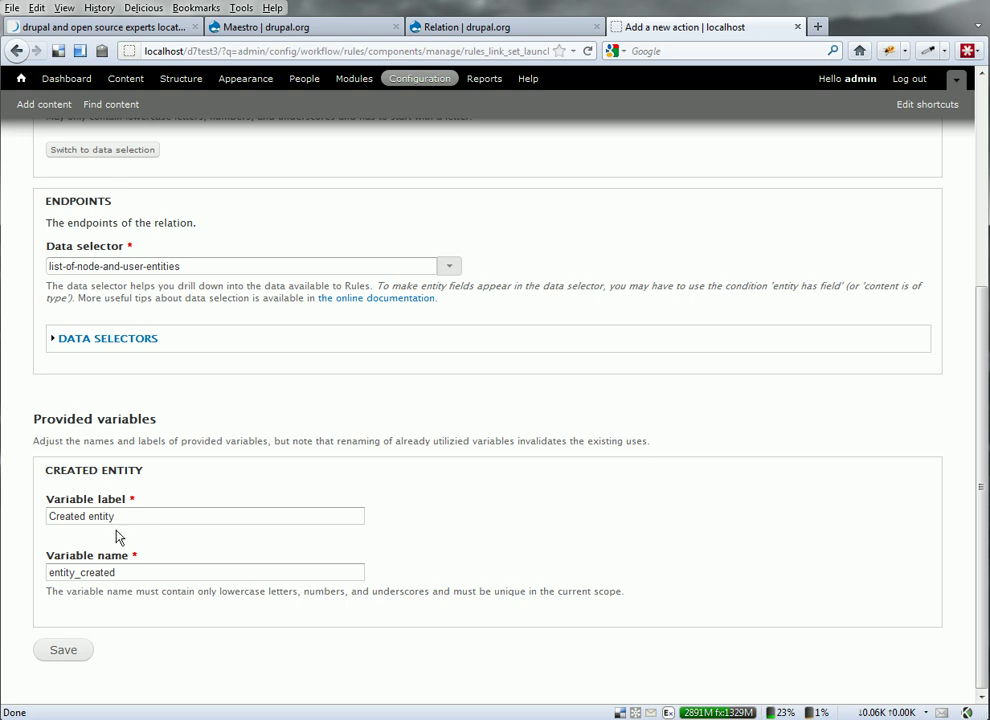
{"action": "left_click", "coordinate": [130, 572]}
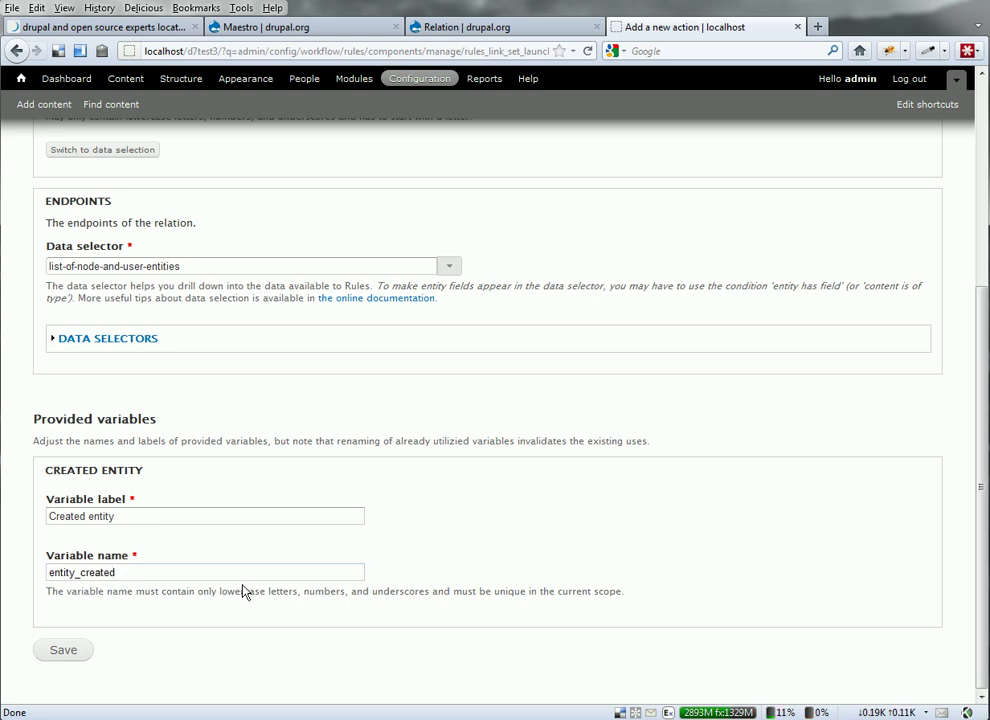
{"action": "key", "text": "BackSpace"}
{"action": "key", "text": "BackSpace"}
{"action": "key", "text": "BackSpace"}
{"action": "key", "text": "BackSpace"}
{"action": "key", "text": "BackSpace"}
{"action": "key", "text": "BackSpace"}
{"action": "key", "text": "BackSpace"}
{"action": "key", "text": "BackSpace"}
{"action": "key", "text": "BackSpace"}
{"action": "key", "text": "BackSpace"}
{"action": "key", "text": "BackSpace"}
{"action": "key", "text": "BackSpace"}
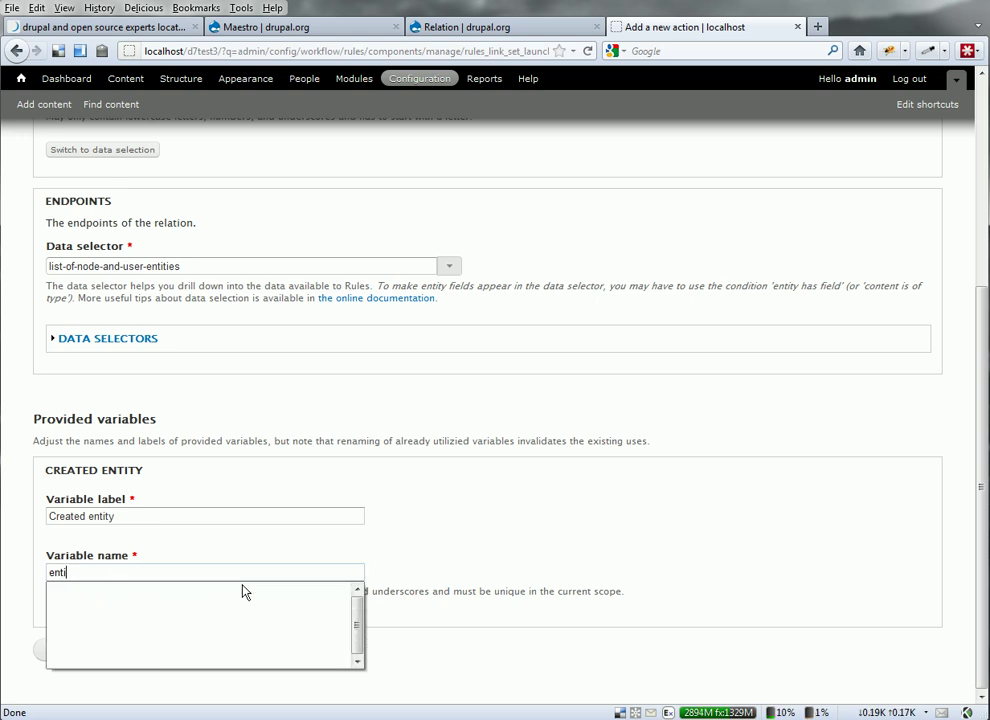
{"action": "key", "text": "BackSpace"}
{"action": "key", "text": "BackSpace"}
{"action": "type", "text": "ma"}
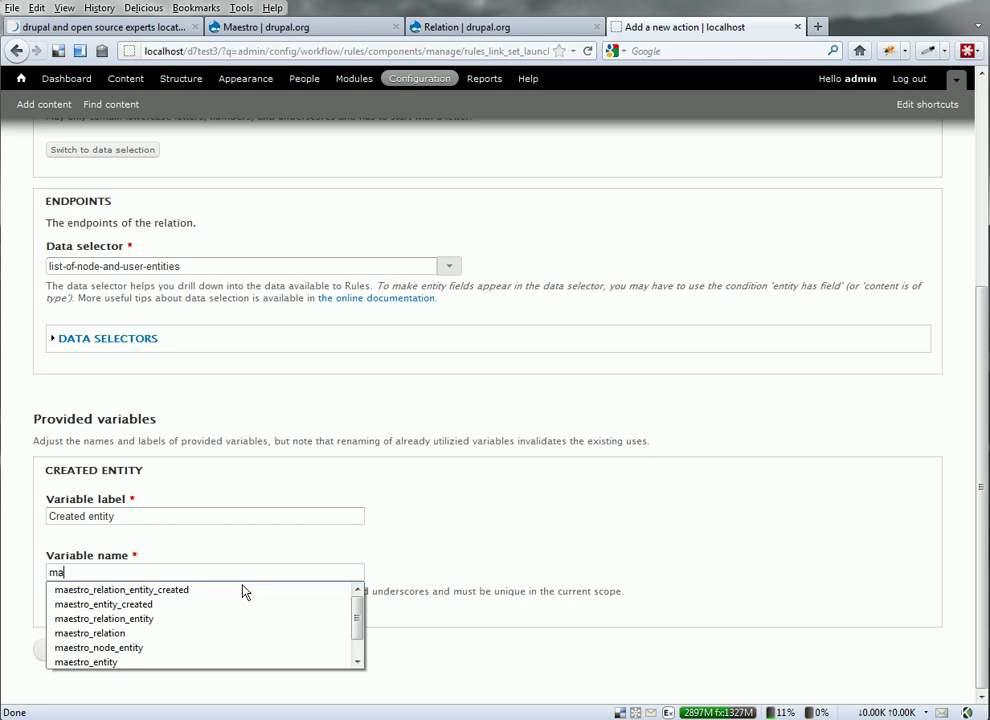
{"action": "left_click", "coordinate": [244, 590]}
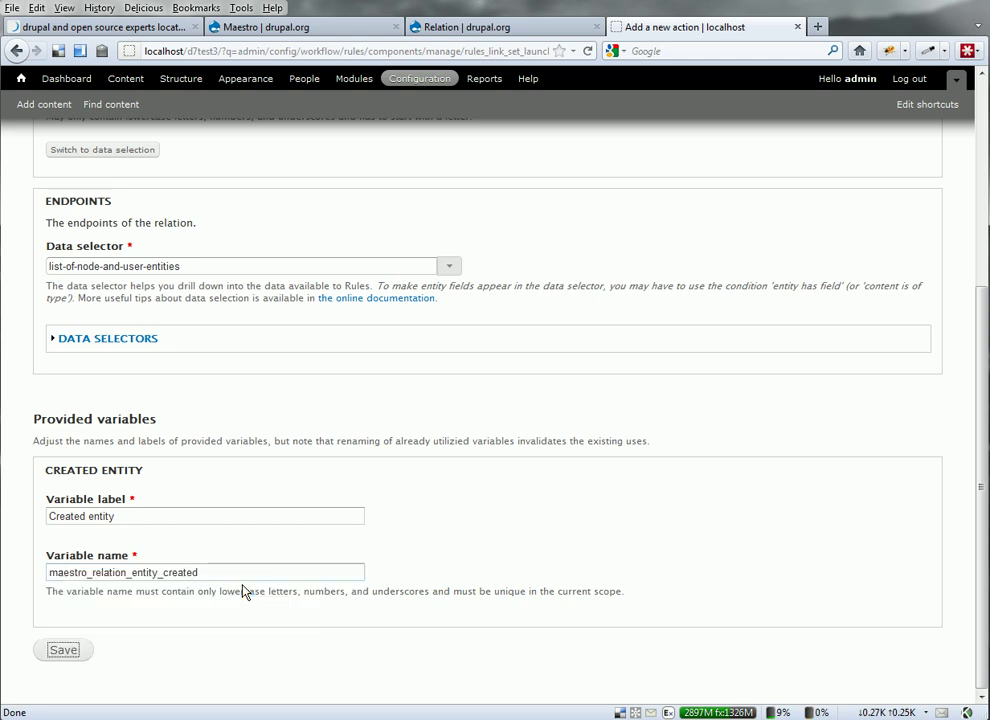
{"action": "left_click", "coordinate": [68, 651]}
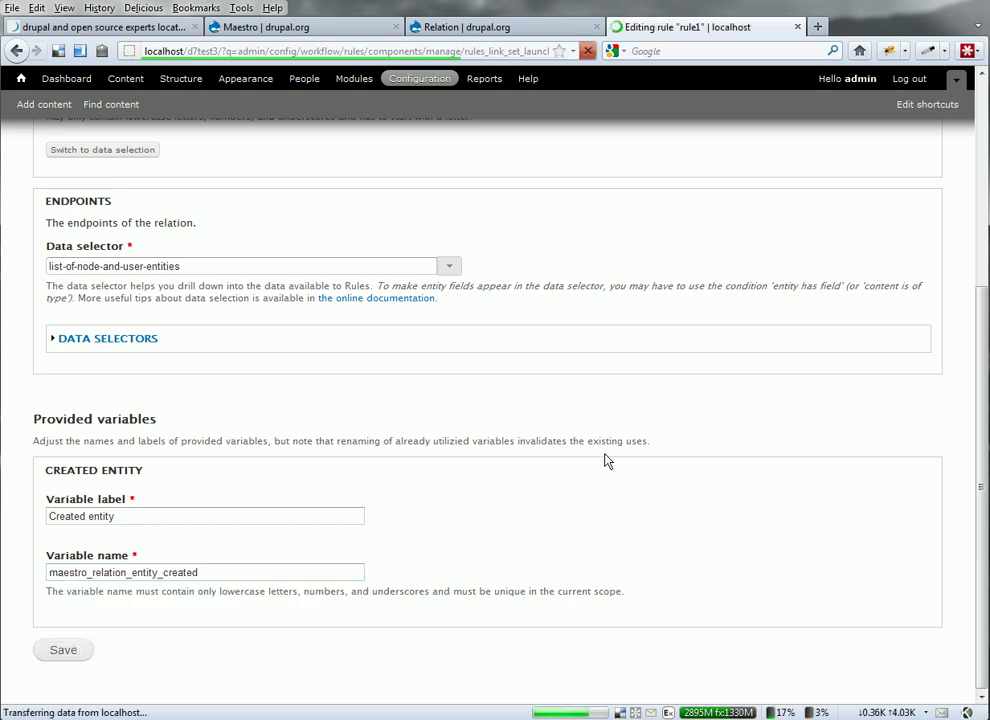
{"action": "scroll", "coordinate": [300, 415], "scroll_direction": "down", "scroll_amount": 4}
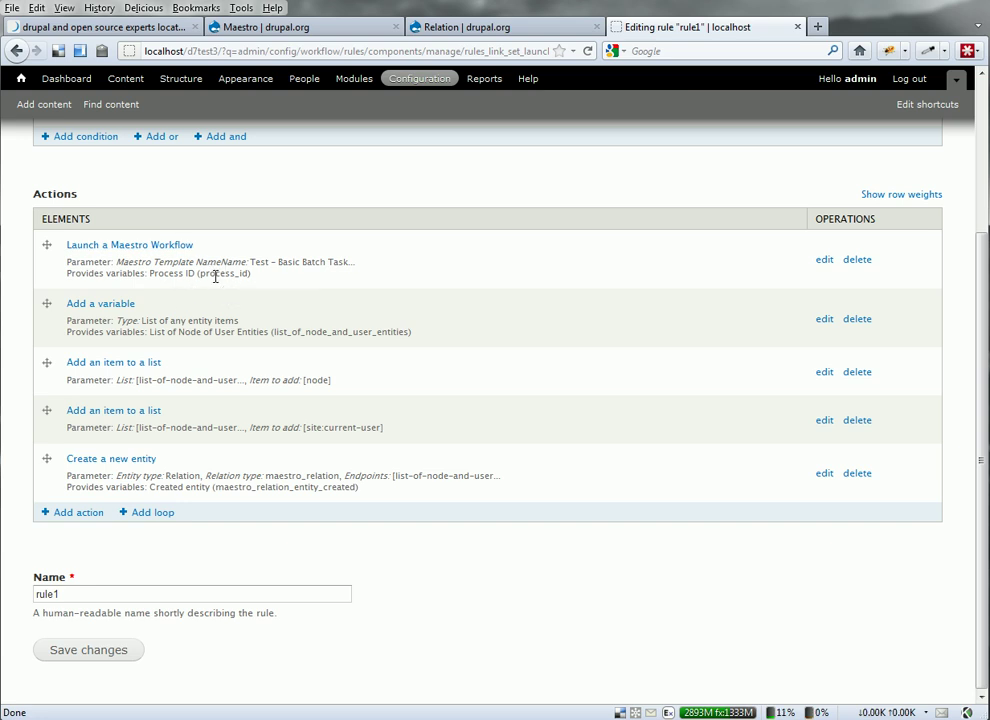
- Start a Set a data value action targeting maestro-relation-entity-created:field-maestro-process-id
{"action": "left_click", "coordinate": [76, 514]}
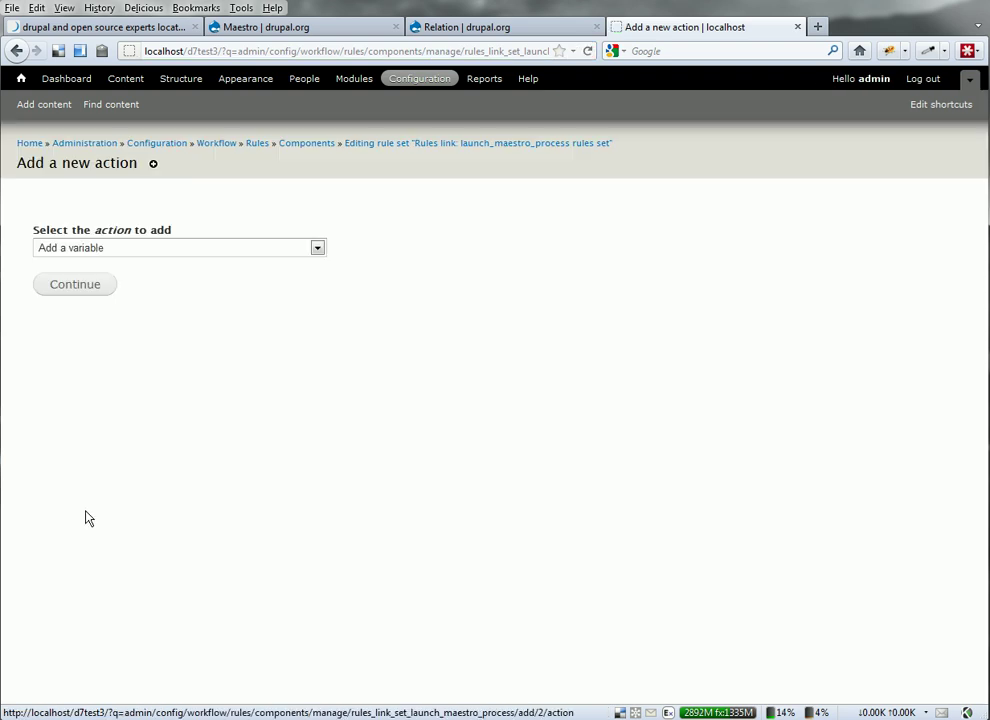
{"action": "left_click", "coordinate": [106, 252]}
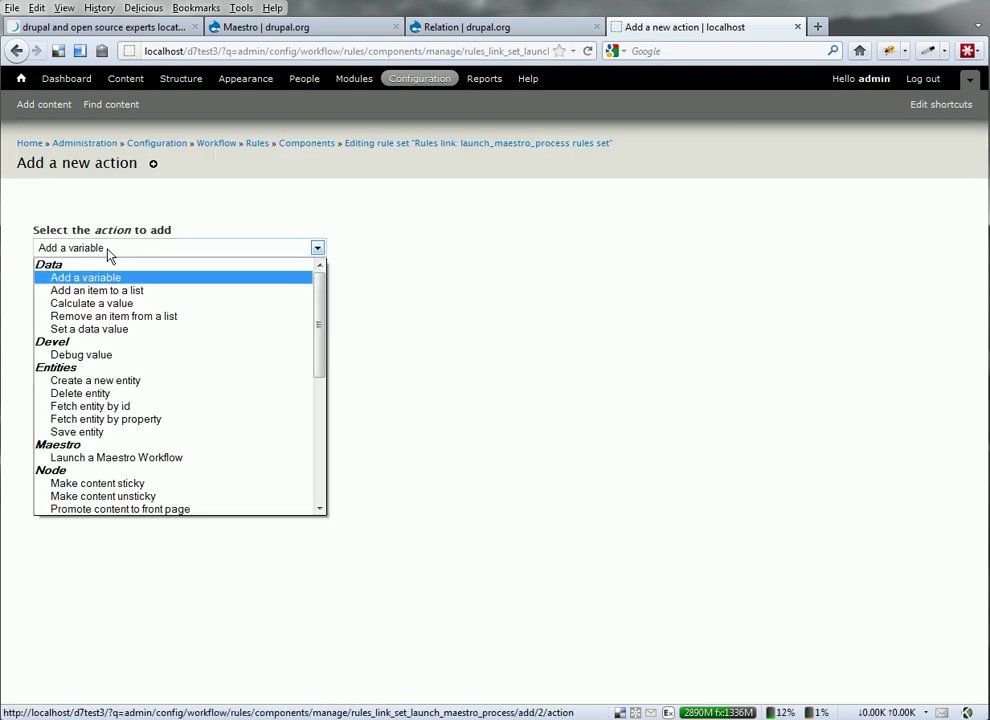
{"action": "left_click", "coordinate": [95, 329]}
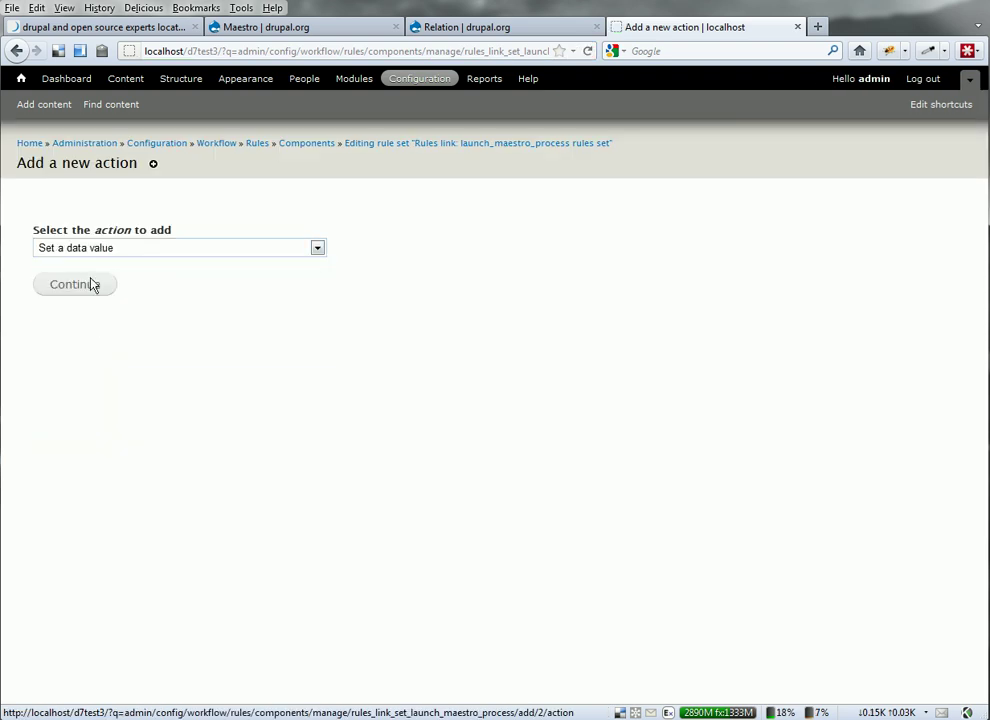
{"action": "left_click", "coordinate": [92, 284]}
{"action": "left_click", "coordinate": [132, 290]}
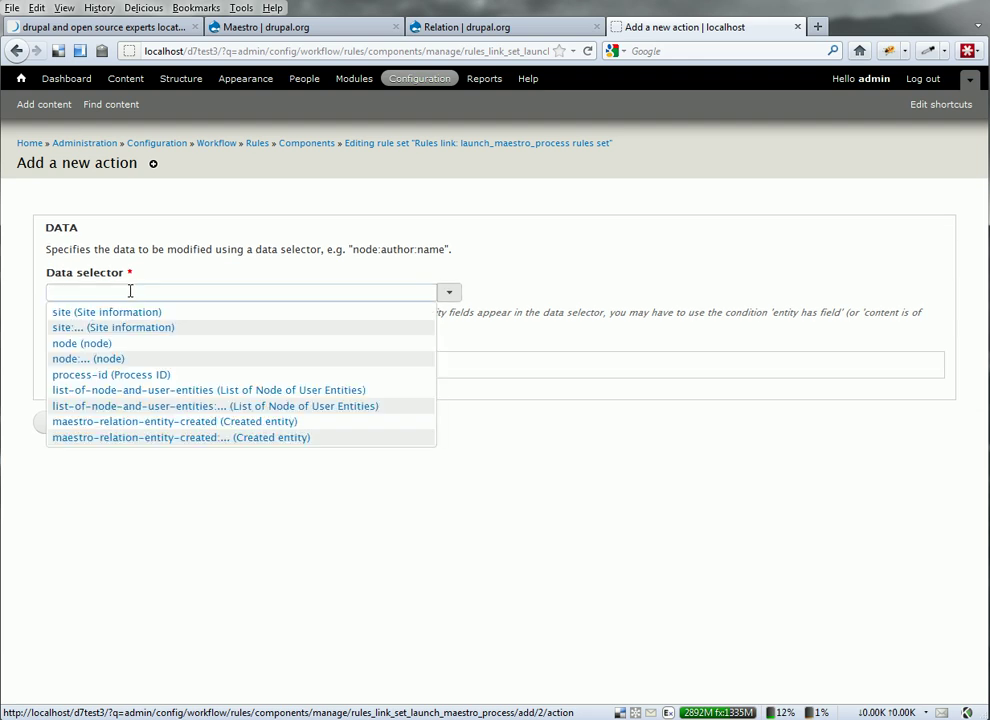
{"action": "left_click", "coordinate": [98, 423]}
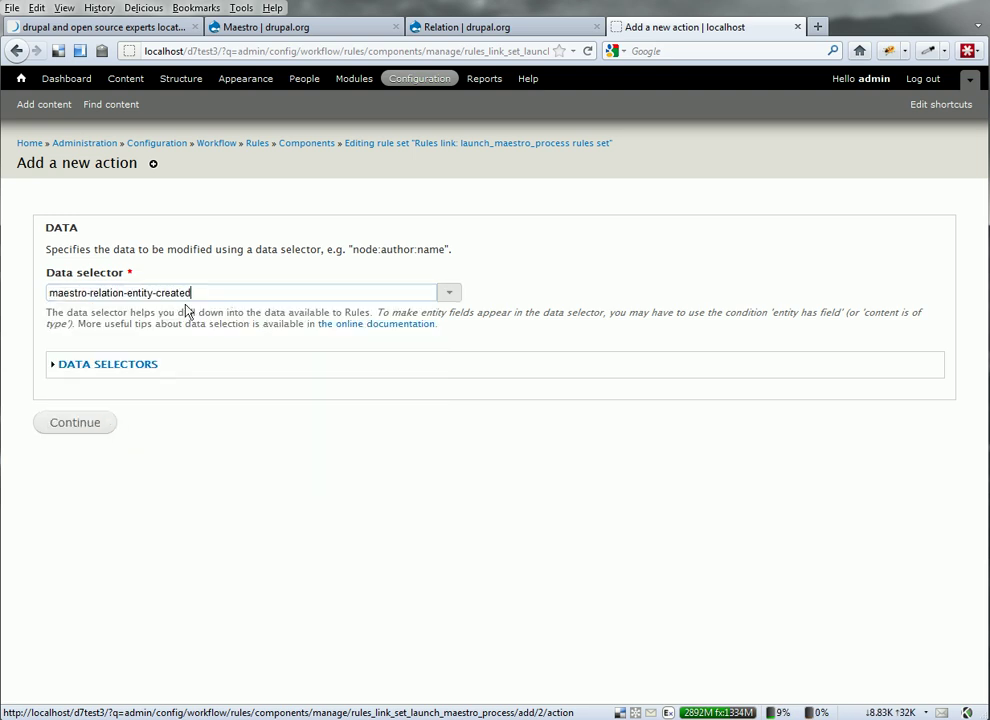
{"action": "type", "text": ":"}
{"action": "key", "text": "Down"}
{"action": "key", "text": "Down"}
{"action": "key", "text": "Up"}
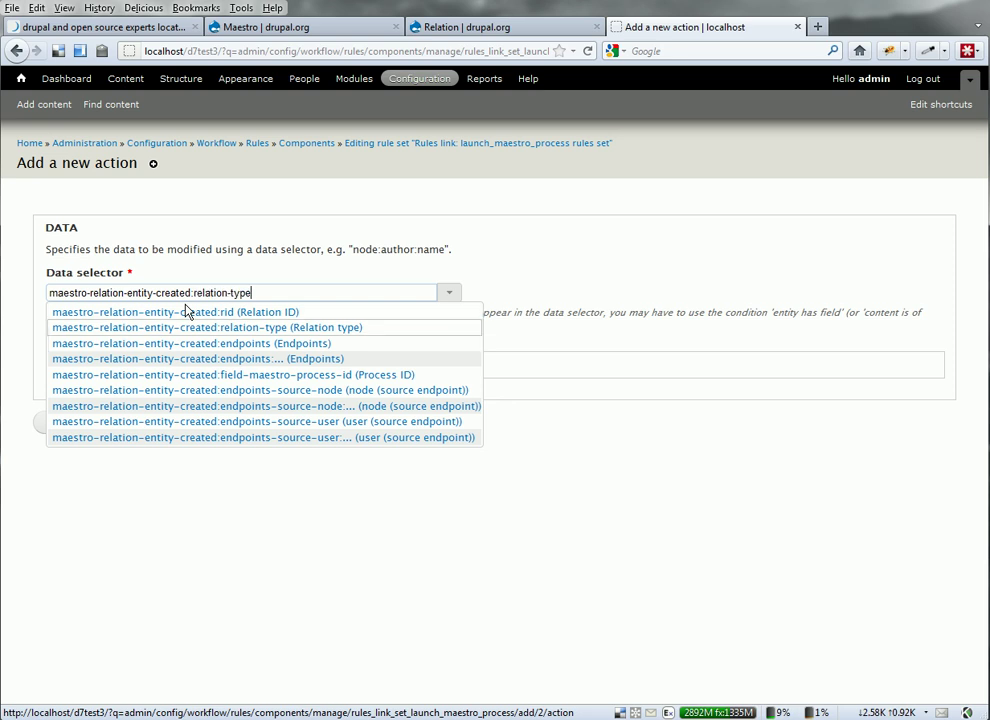
{"action": "key", "text": "Down"}
{"action": "key", "text": "Down"}
{"action": "key", "text": "Down"}
{"action": "key", "text": "Return"}
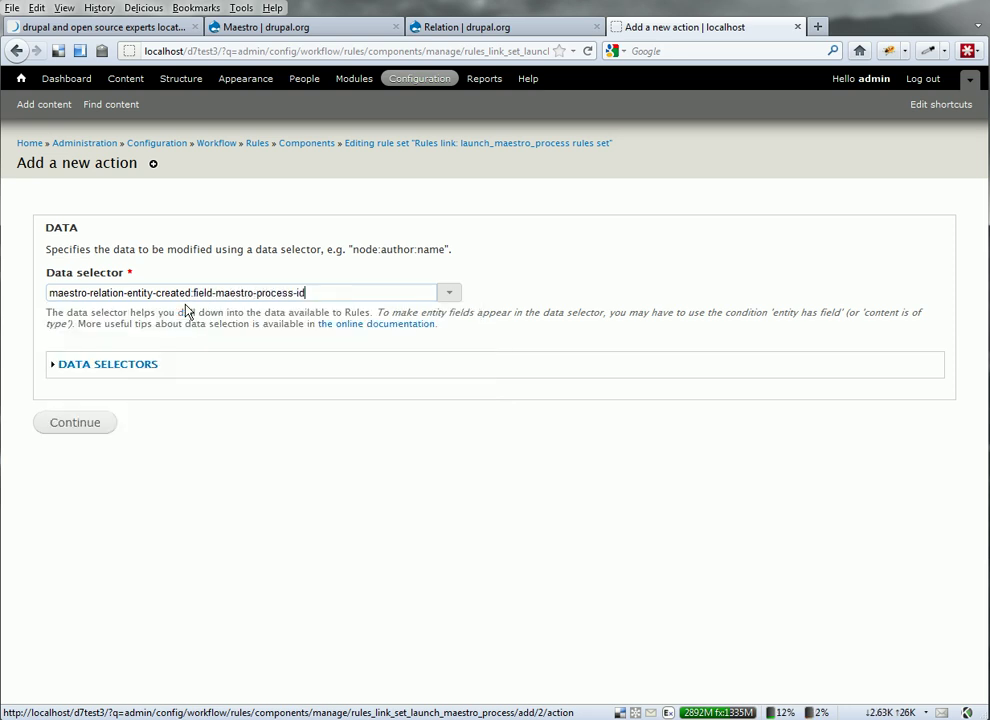
{"action": "left_click", "coordinate": [77, 426]}
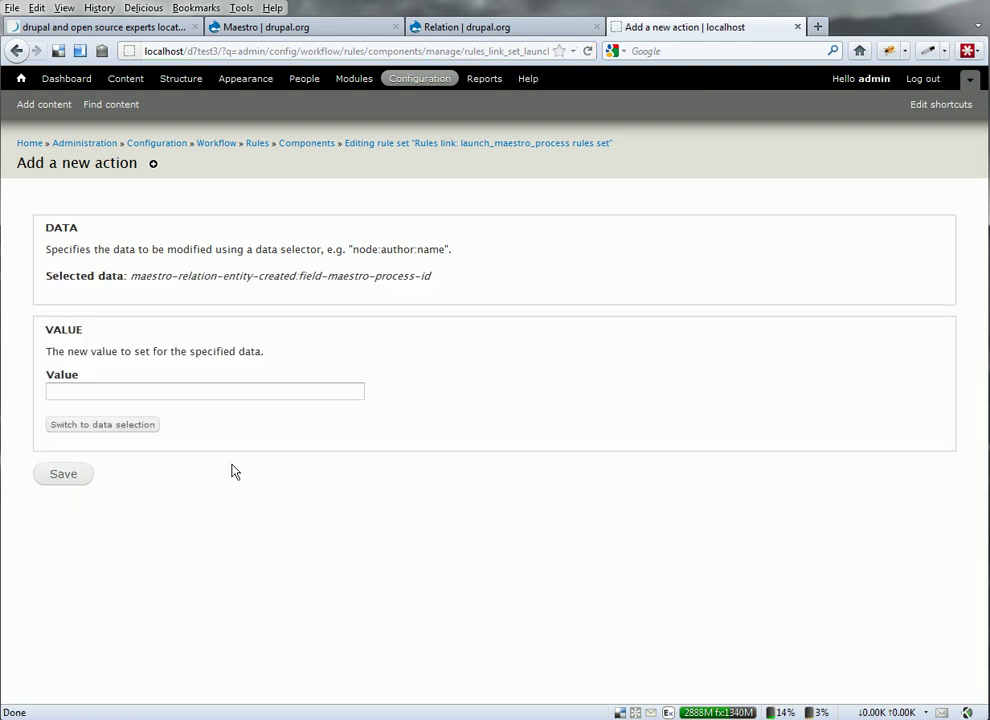
- Use data selection to set the value to process-id and save the action
{"action": "left_click", "coordinate": [108, 388]}
{"action": "type", "text": "pr"}
{"action": "key", "text": "Down"}
{"action": "key", "text": "Tab"}
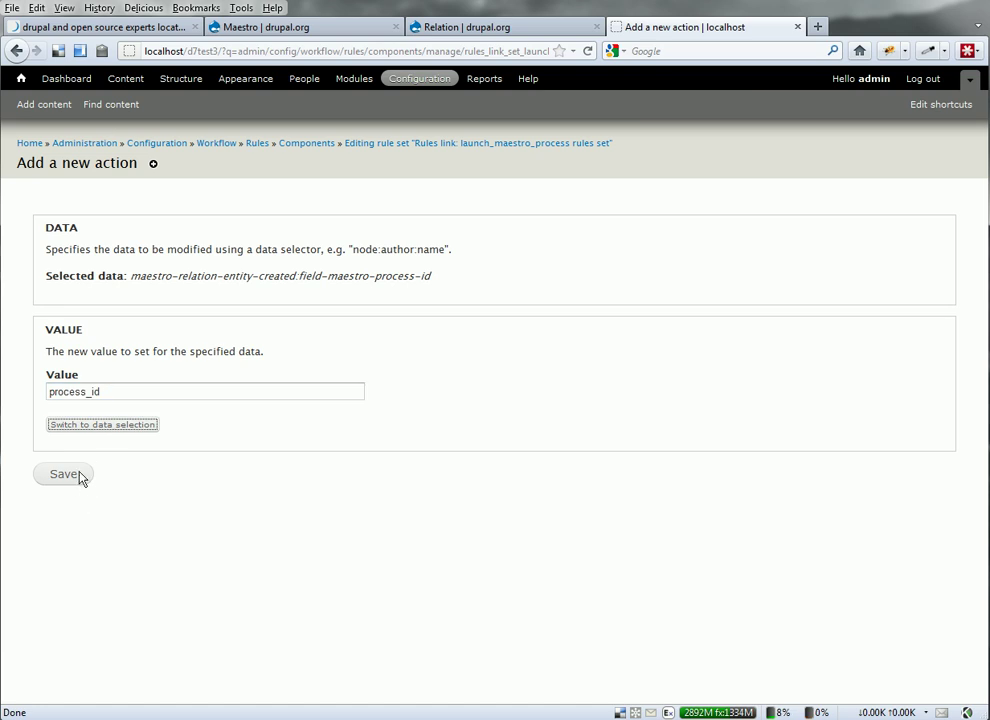
{"action": "left_click", "coordinate": [104, 425]}
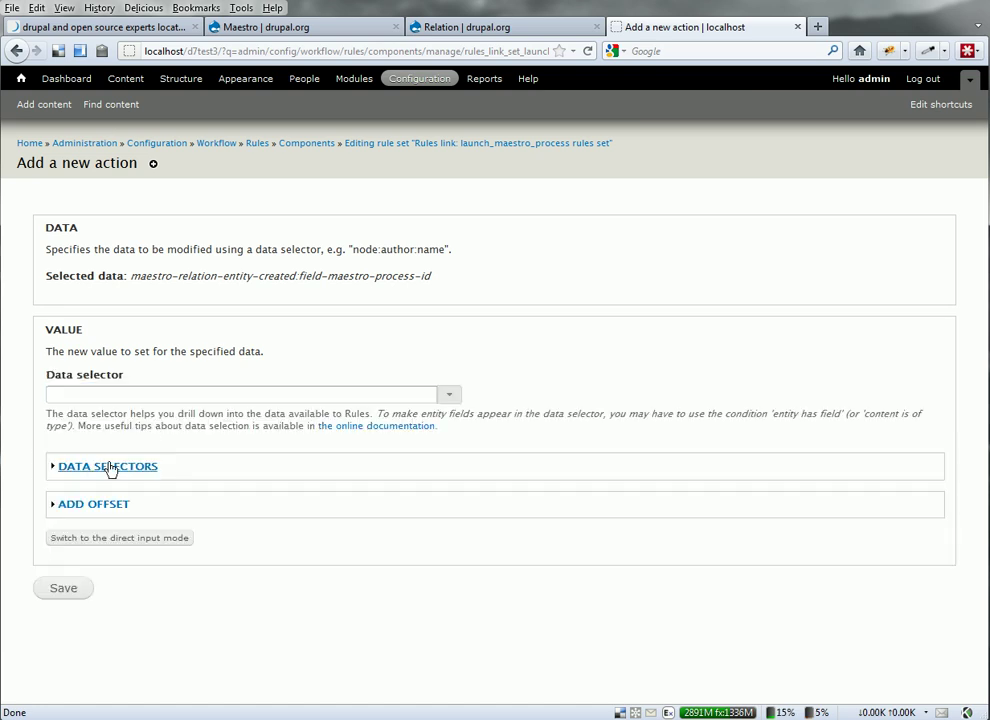
{"action": "left_click", "coordinate": [106, 466]}
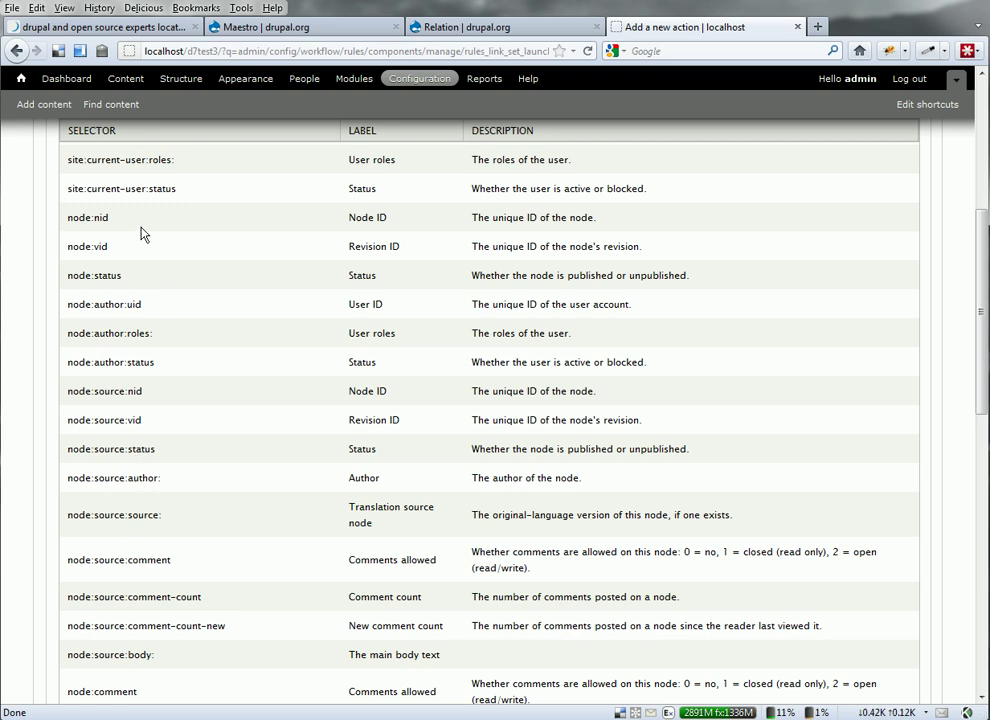
{"action": "scroll", "coordinate": [130, 318], "scroll_direction": "down", "scroll_amount": 4}
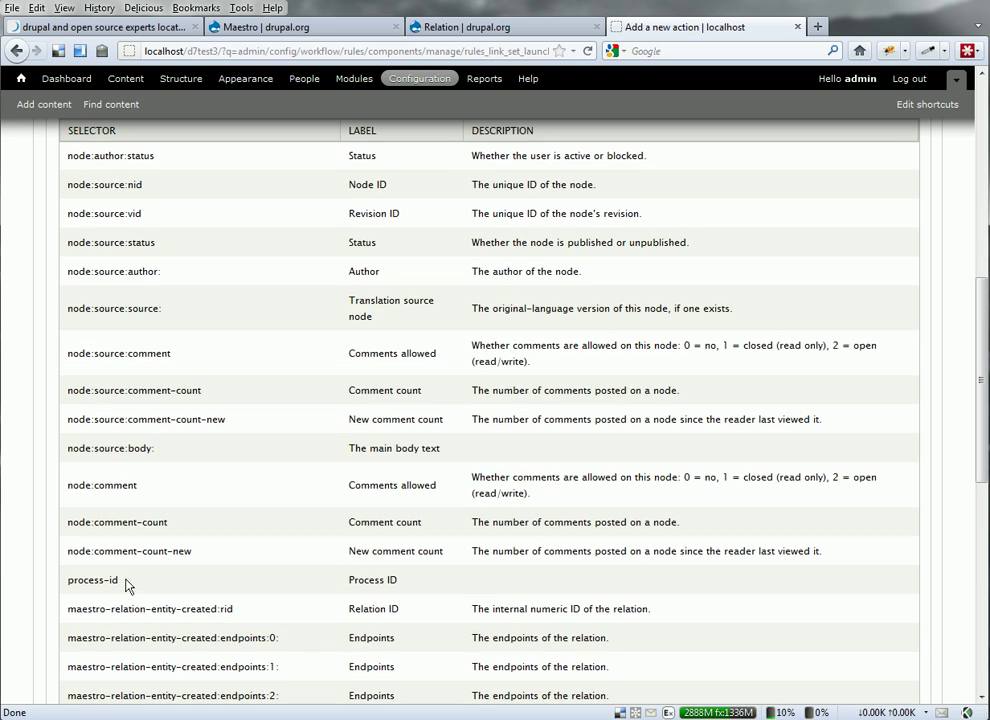
{"action": "scroll", "coordinate": [128, 586], "scroll_direction": "up", "scroll_amount": 10}
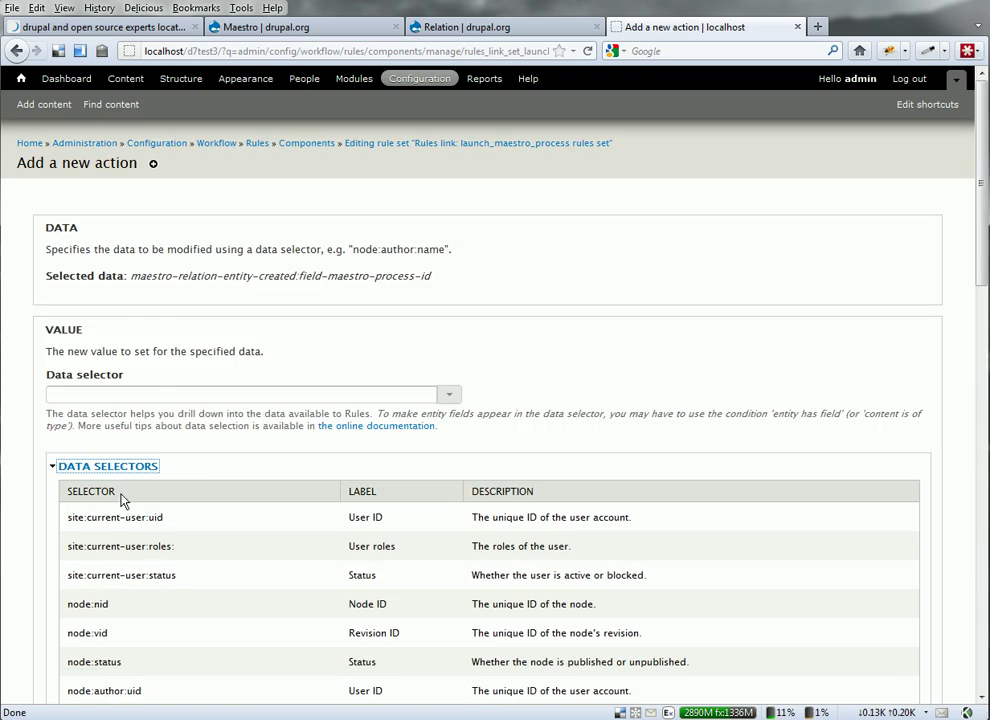
{"action": "left_click", "coordinate": [108, 466]}
{"action": "left_click", "coordinate": [100, 394]}
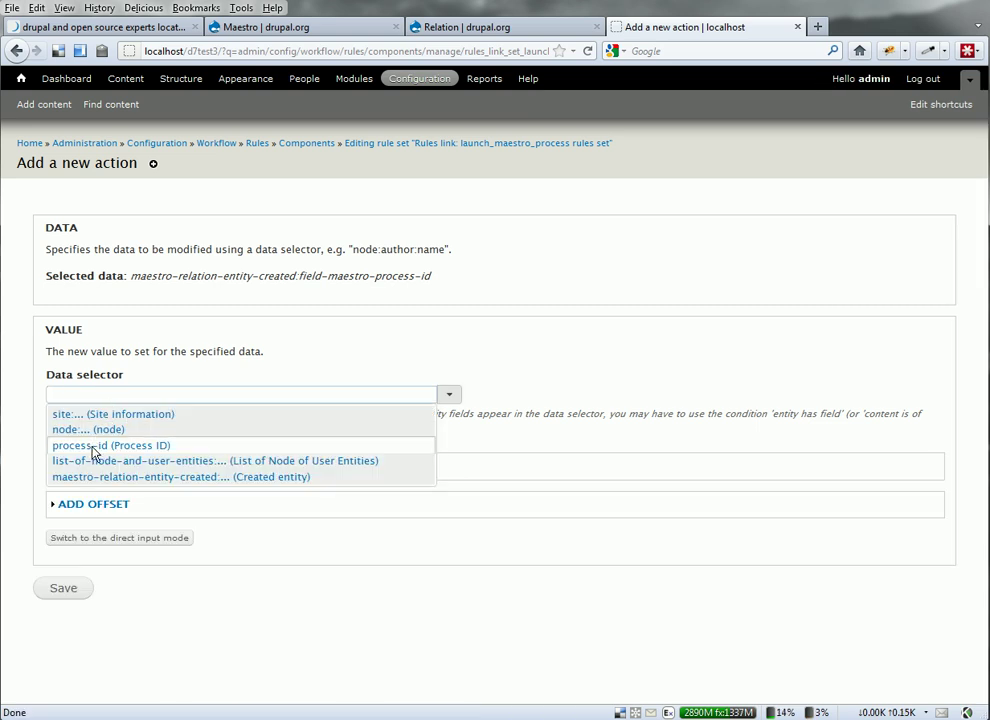
{"action": "left_click", "coordinate": [90, 447]}
{"action": "left_click", "coordinate": [63, 589]}
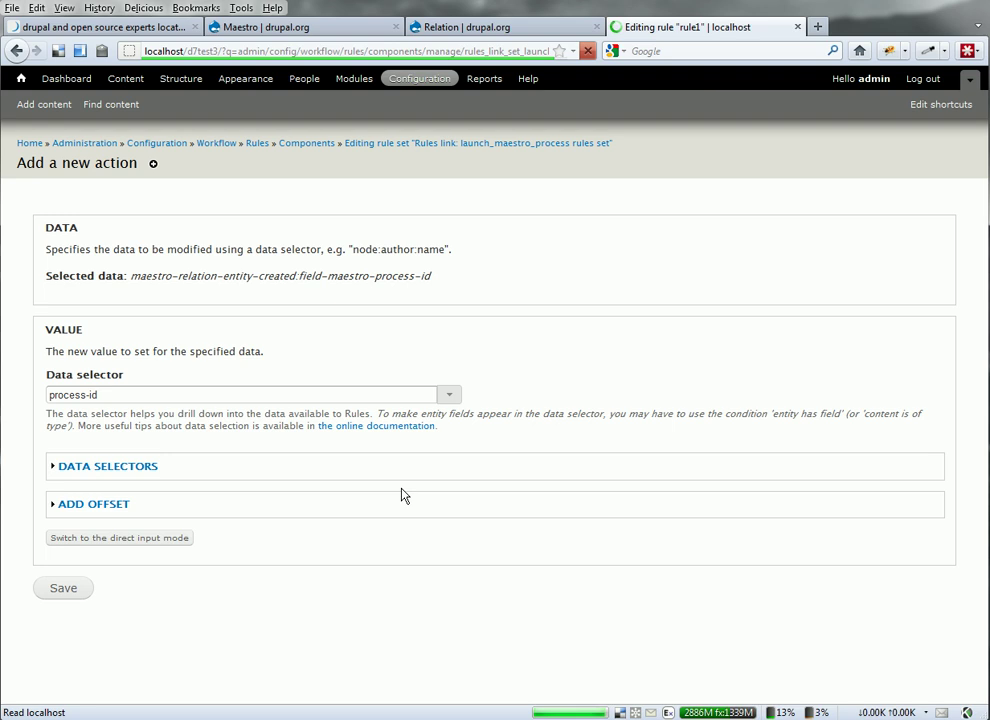
{"action": "scroll", "coordinate": [404, 495], "scroll_direction": "down", "scroll_amount": 5}
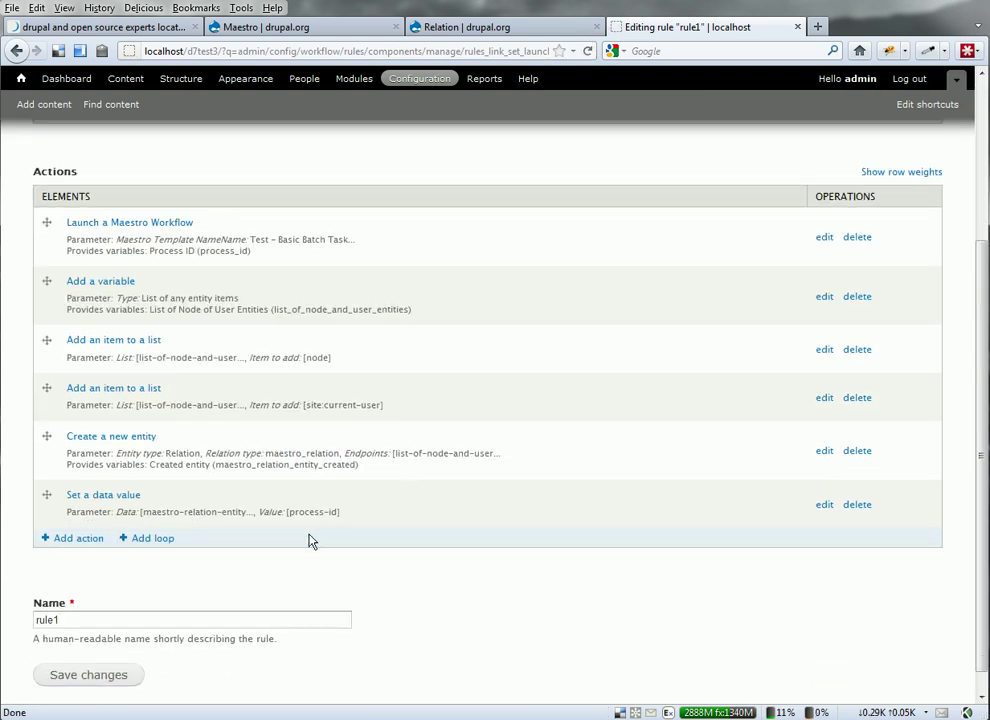
- Go back to the site's front page through the Home breadcrumb
{"action": "scroll", "coordinate": [190, 256], "scroll_direction": "up", "scroll_amount": 5}
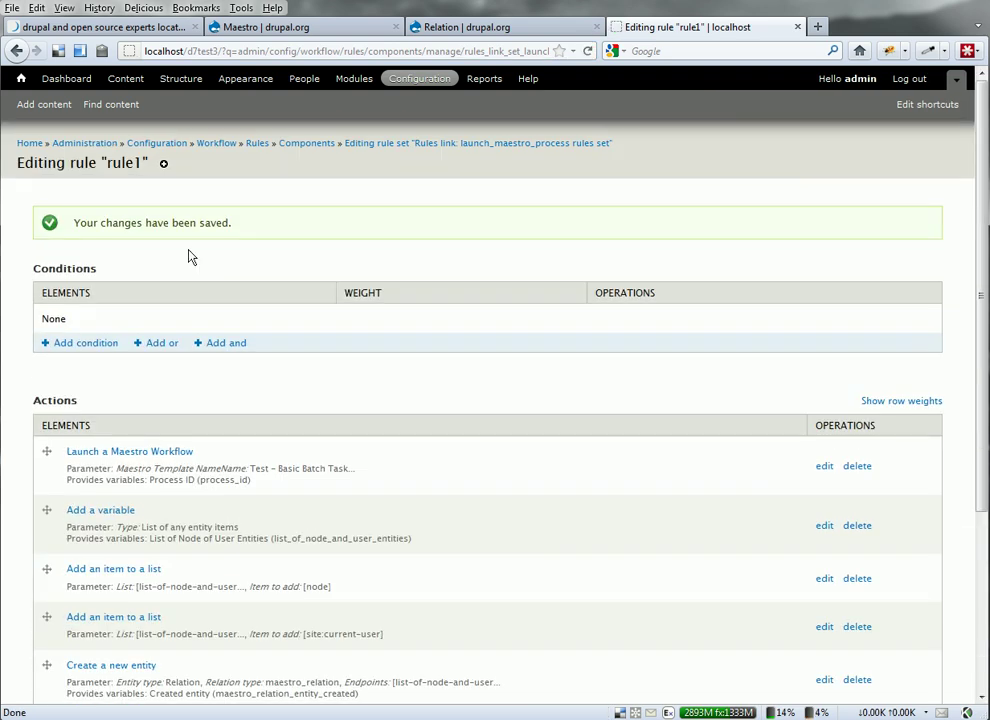
{"action": "left_click", "coordinate": [29, 143]}
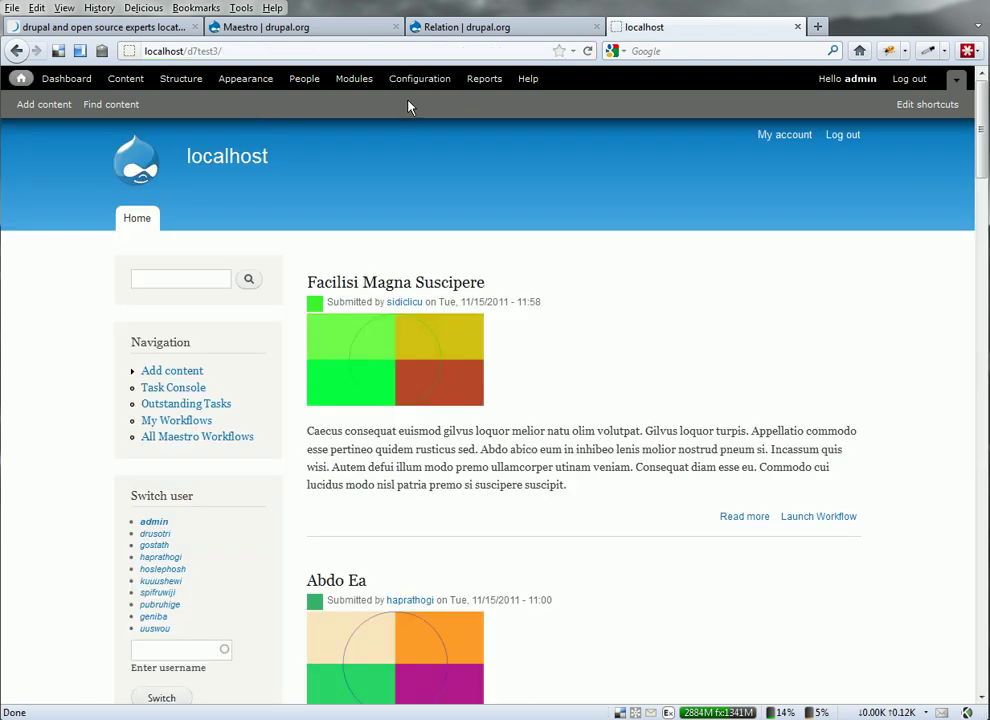
- Grant Authenticated User 'launch_maestro_process: Execute rules link' in Permissions and save
{"action": "left_click", "coordinate": [305, 80]}
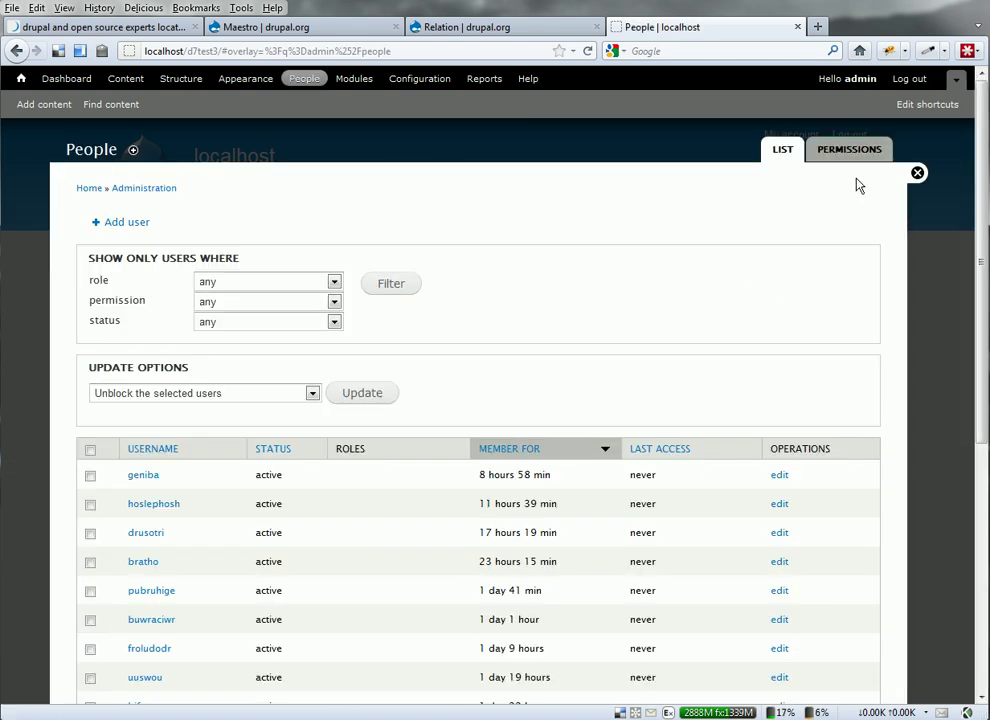
{"action": "left_click", "coordinate": [854, 151]}
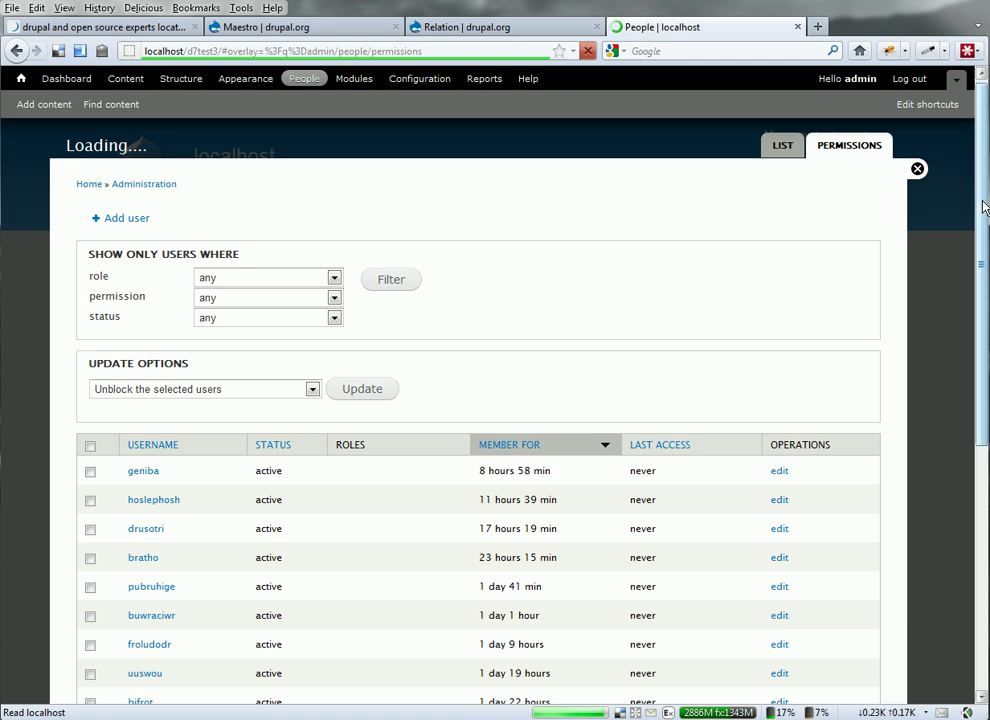
{"action": "scroll", "coordinate": [949, 440], "scroll_direction": "down", "scroll_amount": 5}
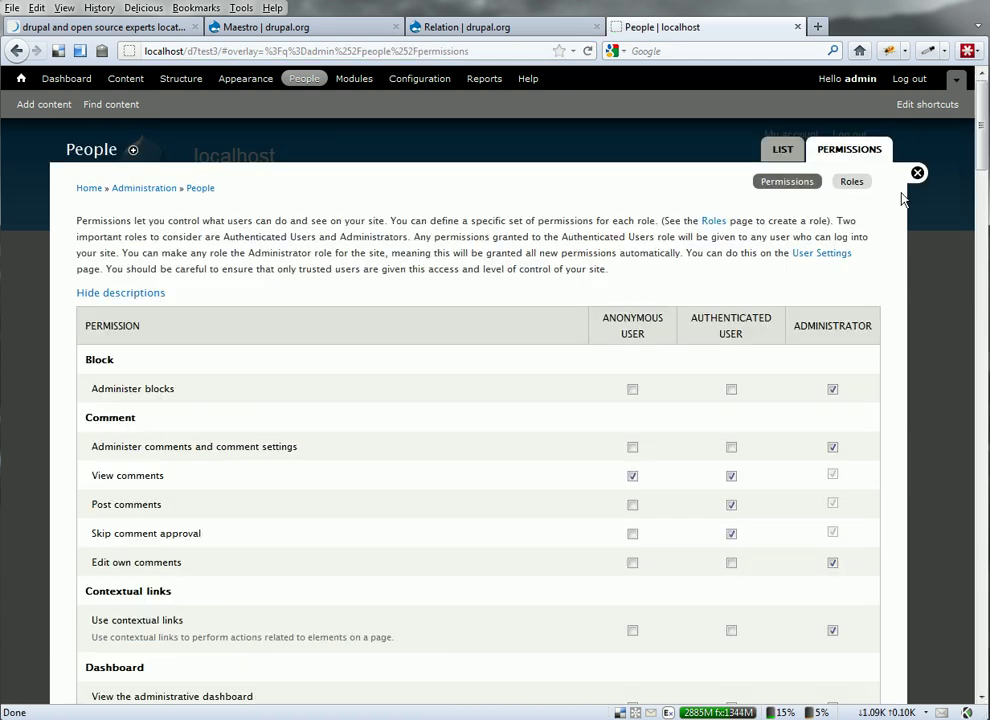
{"action": "scroll", "coordinate": [410, 522], "scroll_direction": "down", "scroll_amount": 5}
{"action": "scroll", "coordinate": [410, 522], "scroll_direction": "down", "scroll_amount": 12}
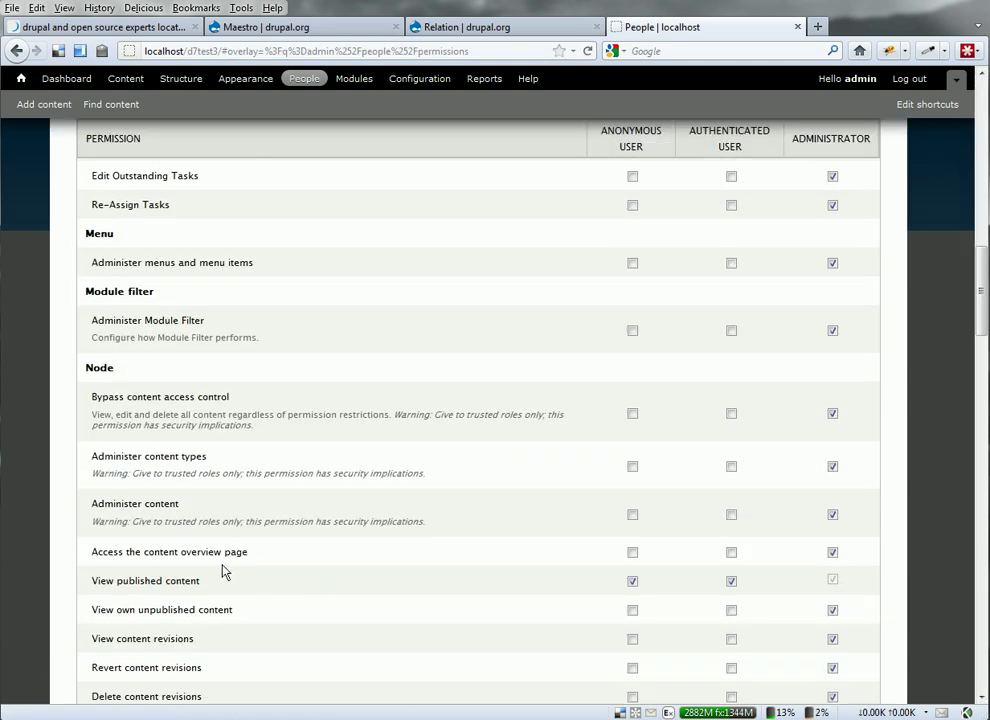
{"action": "scroll", "coordinate": [198, 557], "scroll_direction": "down", "scroll_amount": 7}
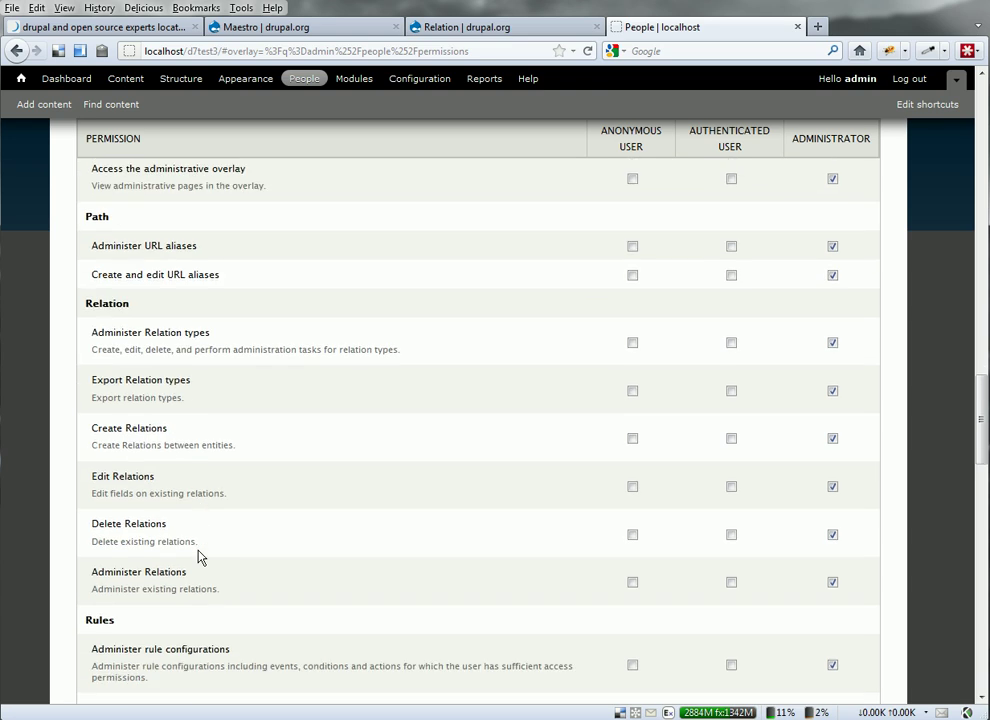
{"action": "scroll", "coordinate": [198, 557], "scroll_direction": "down", "scroll_amount": 6}
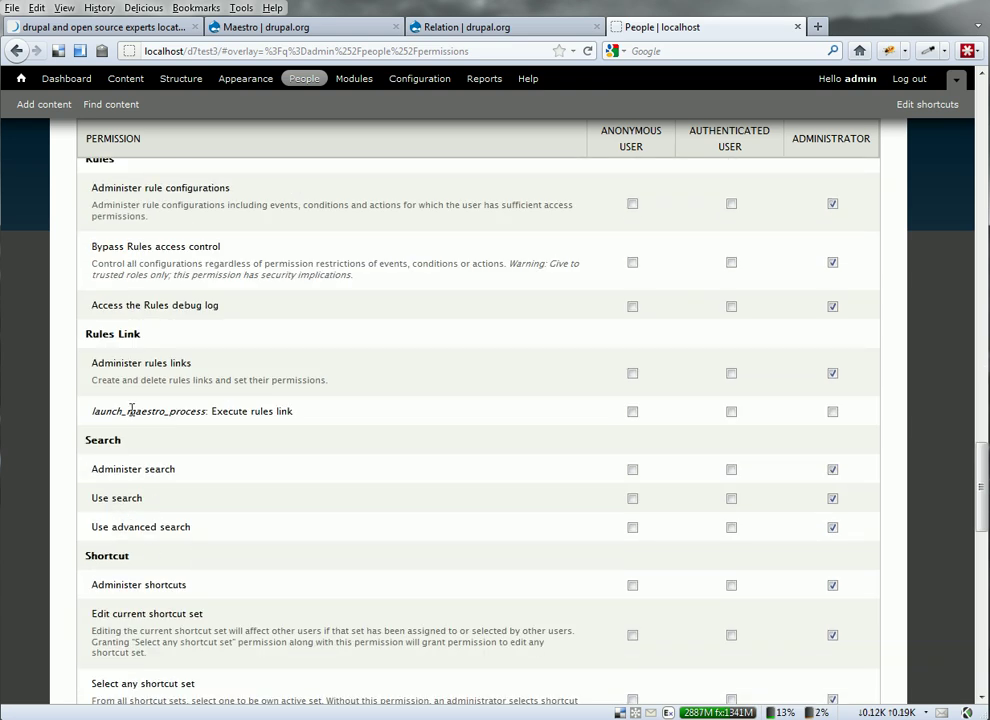
{"action": "left_click", "coordinate": [731, 411]}
{"action": "scroll", "coordinate": [450, 577], "scroll_direction": "down", "scroll_amount": 10}
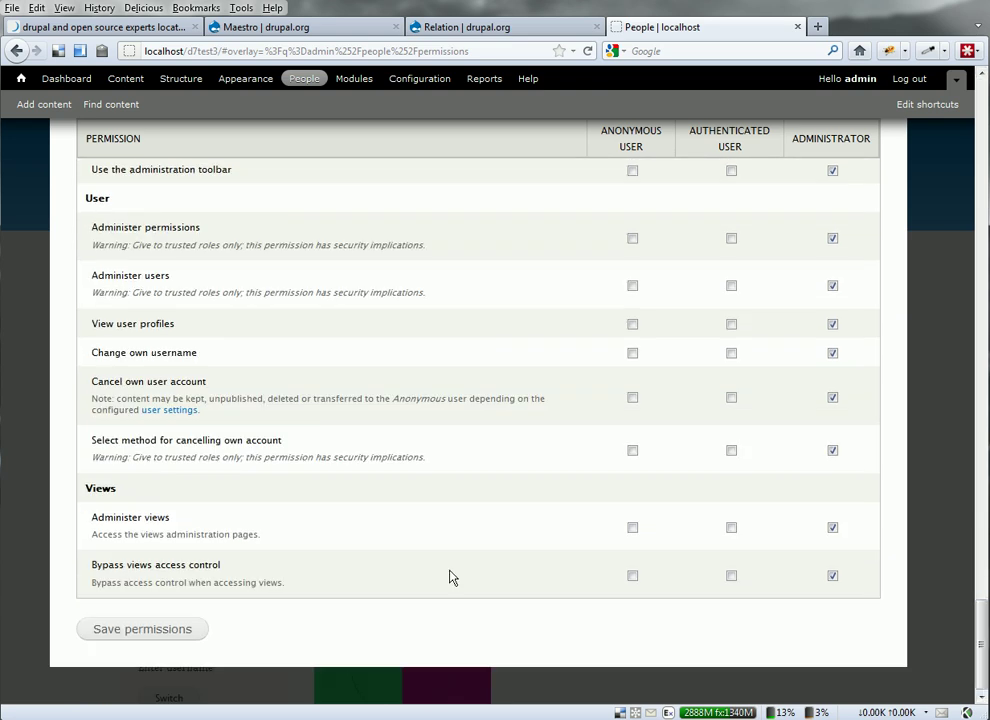
{"action": "left_click", "coordinate": [130, 630]}
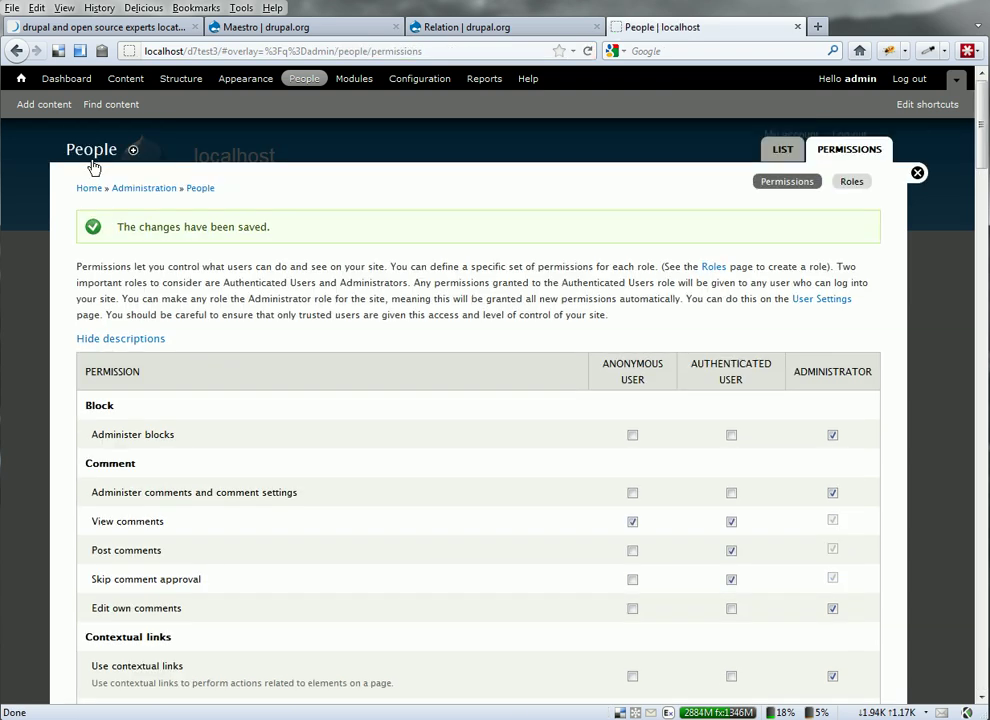
{"action": "left_click", "coordinate": [88, 198]}
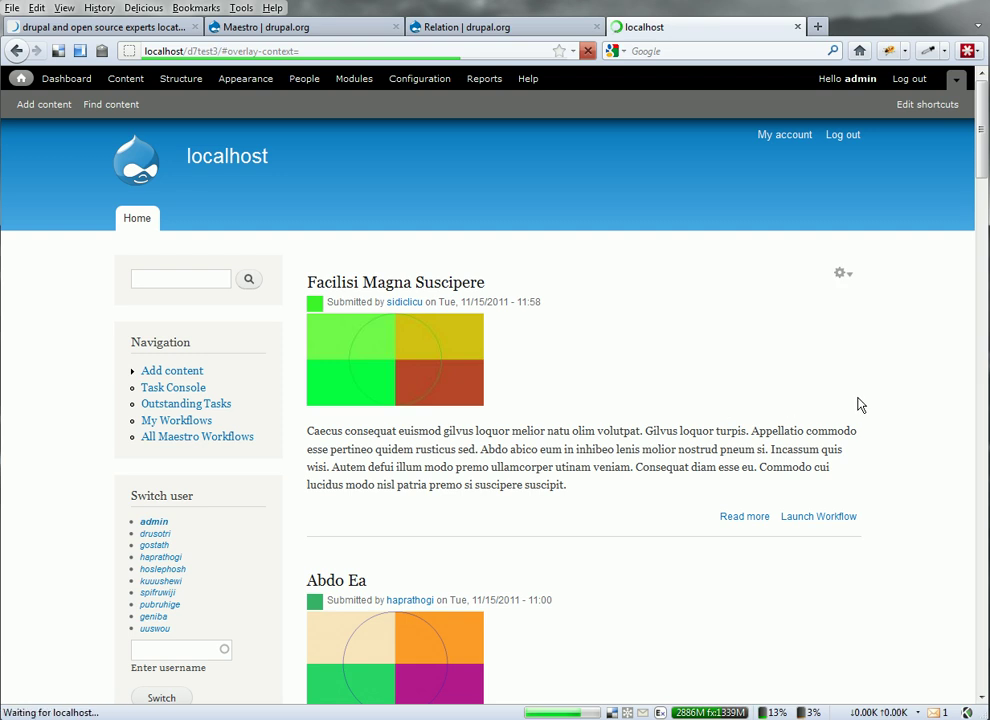
{"action": "scroll", "coordinate": [843, 386], "scroll_direction": "down", "scroll_amount": 2}
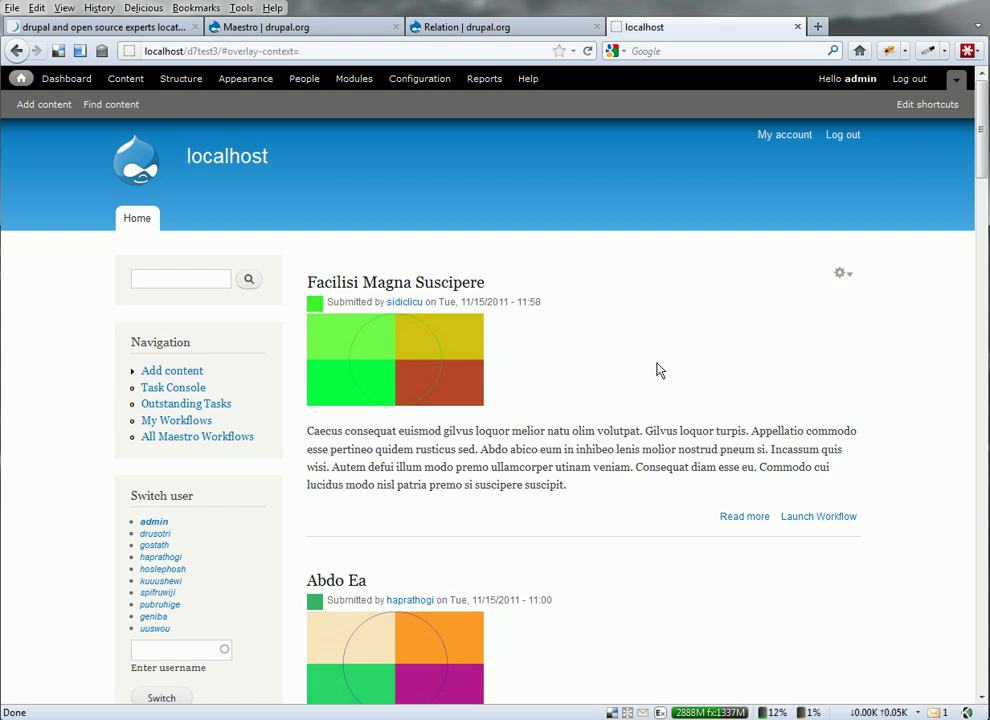
{"action": "scroll", "coordinate": [660, 370], "scroll_direction": "down", "scroll_amount": 2}
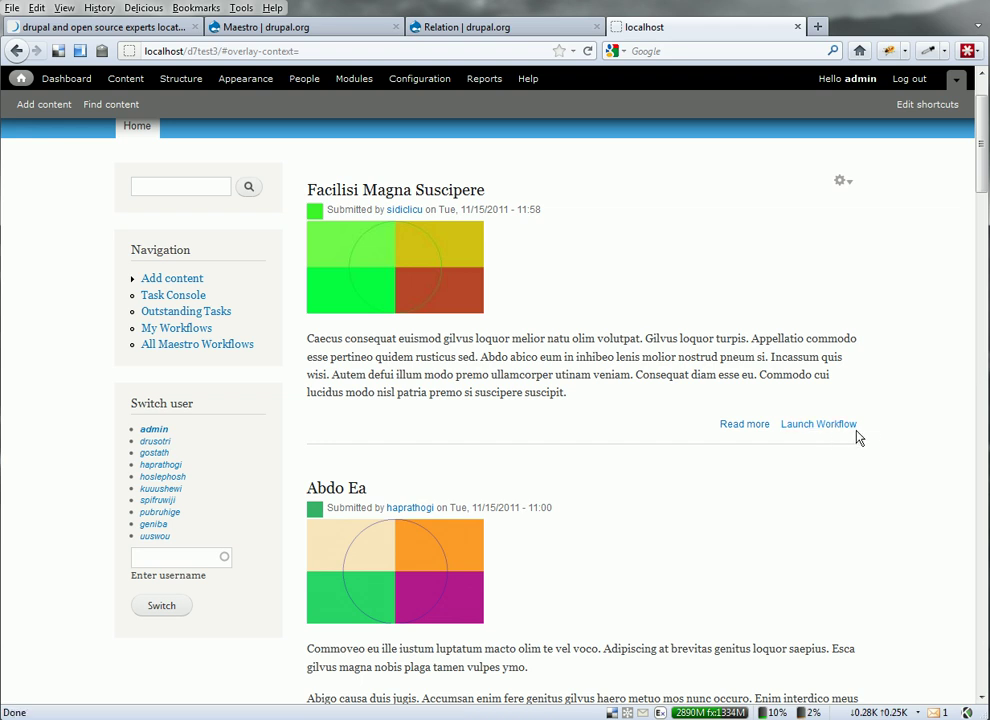
{"action": "scroll", "coordinate": [859, 436], "scroll_direction": "down", "scroll_amount": 3}
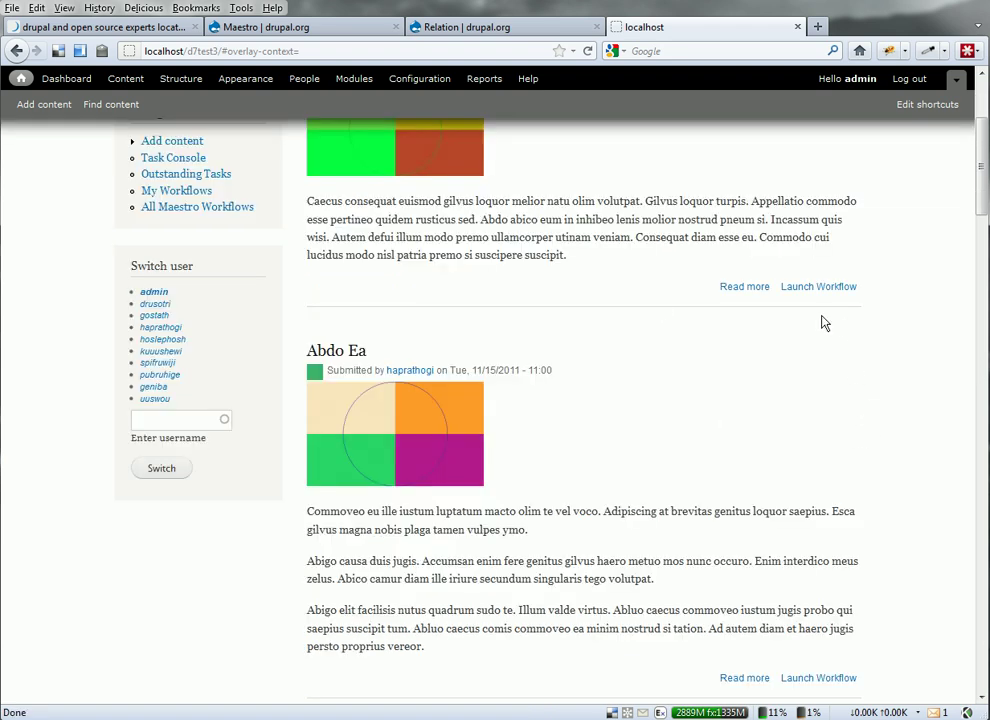
{"action": "scroll", "coordinate": [658, 308], "scroll_direction": "down", "scroll_amount": 4}
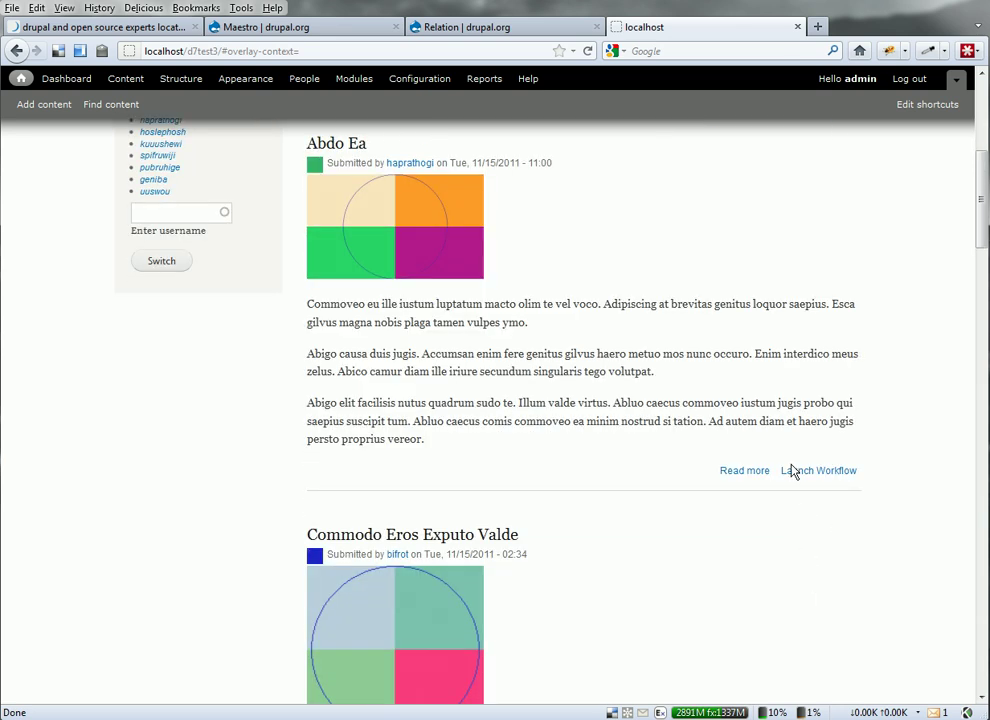
{"action": "scroll", "coordinate": [760, 475], "scroll_direction": "down", "scroll_amount": 1}
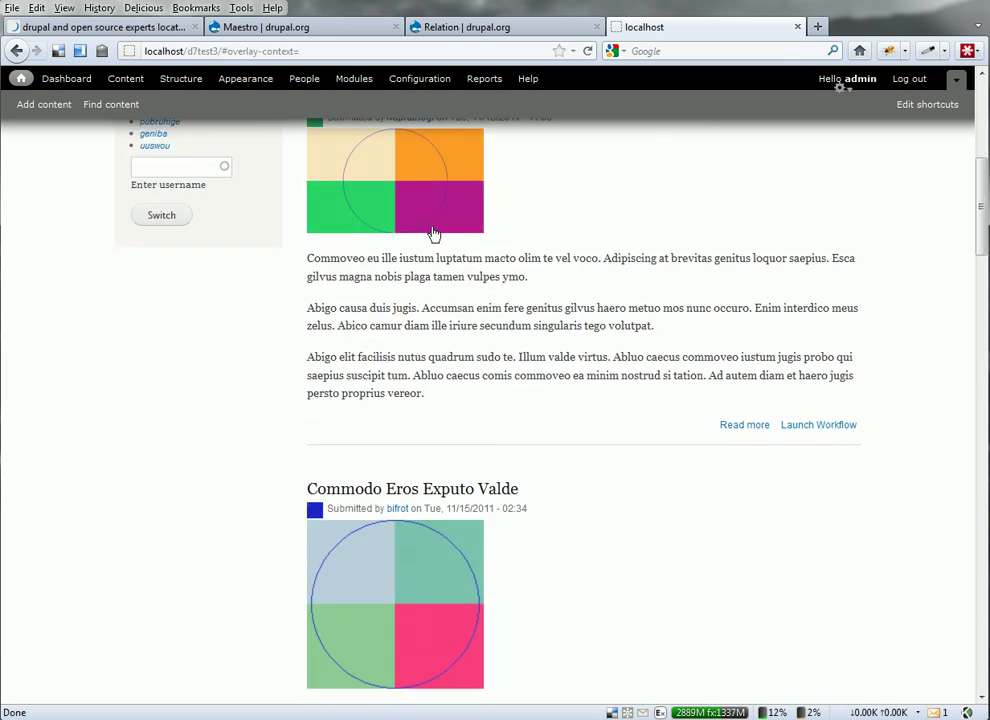
{"action": "scroll", "coordinate": [700, 410], "scroll_direction": "down", "scroll_amount": 2}
{"action": "scroll", "coordinate": [752, 381], "scroll_direction": "down", "scroll_amount": 1}
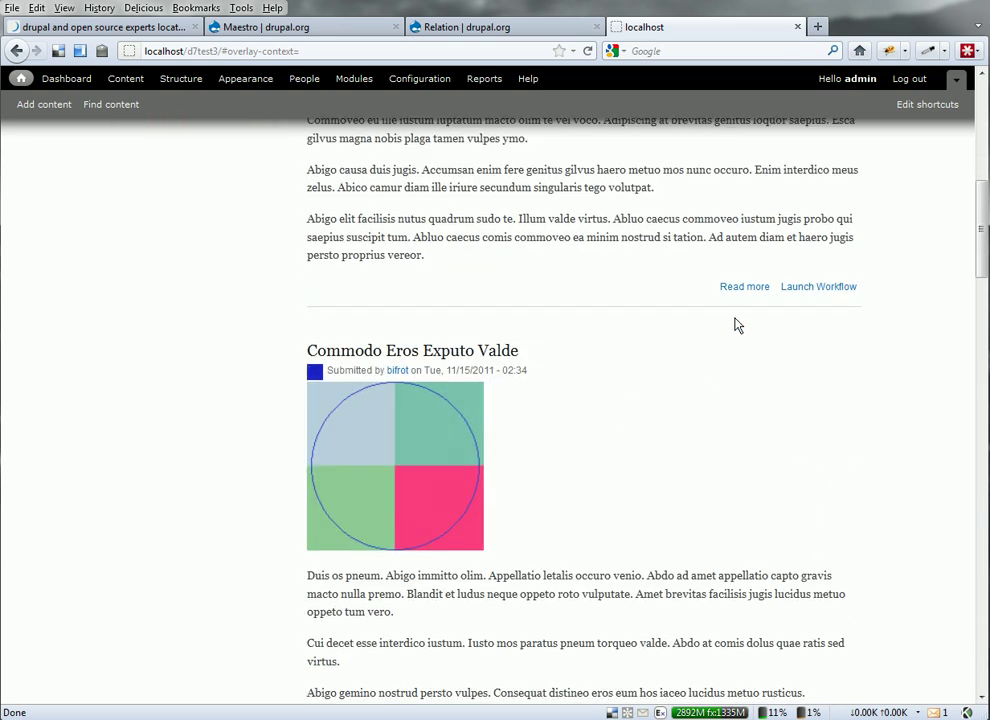
{"action": "left_click", "coordinate": [818, 288]}
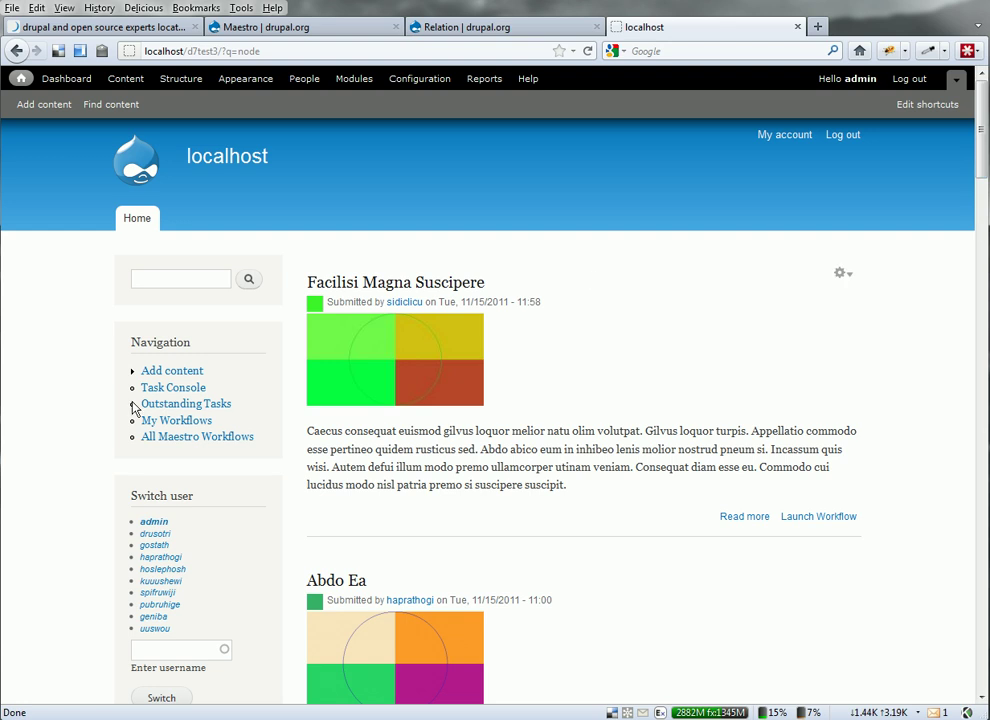
- Open the Maestro Task Console from Navigation and reload it
{"action": "left_click", "coordinate": [153, 389]}
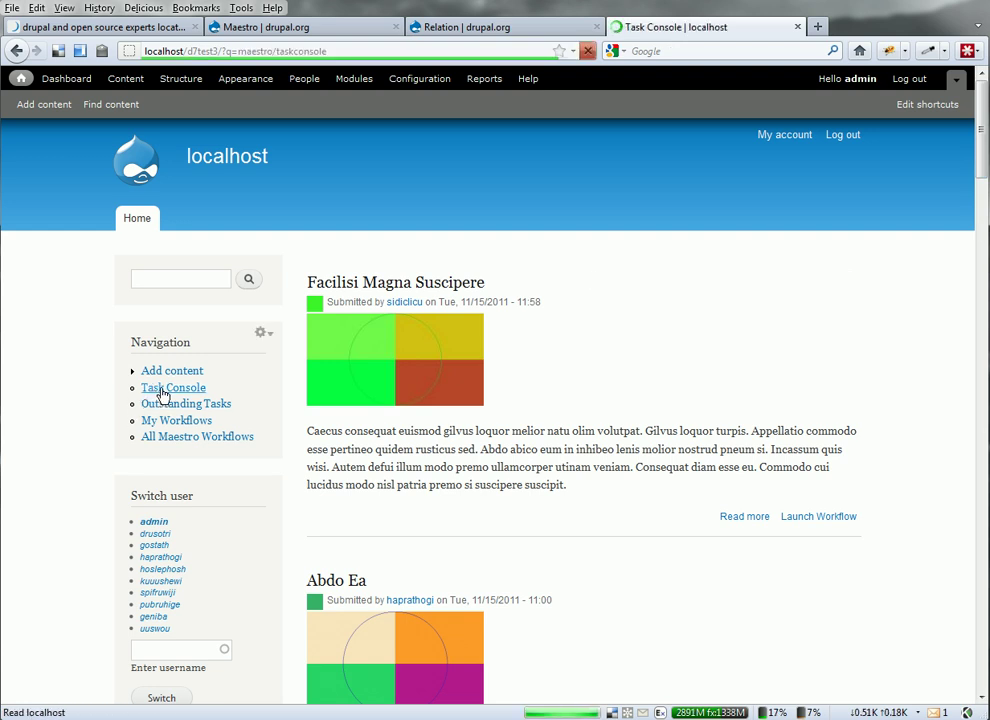
{"action": "left_click", "coordinate": [160, 393]}
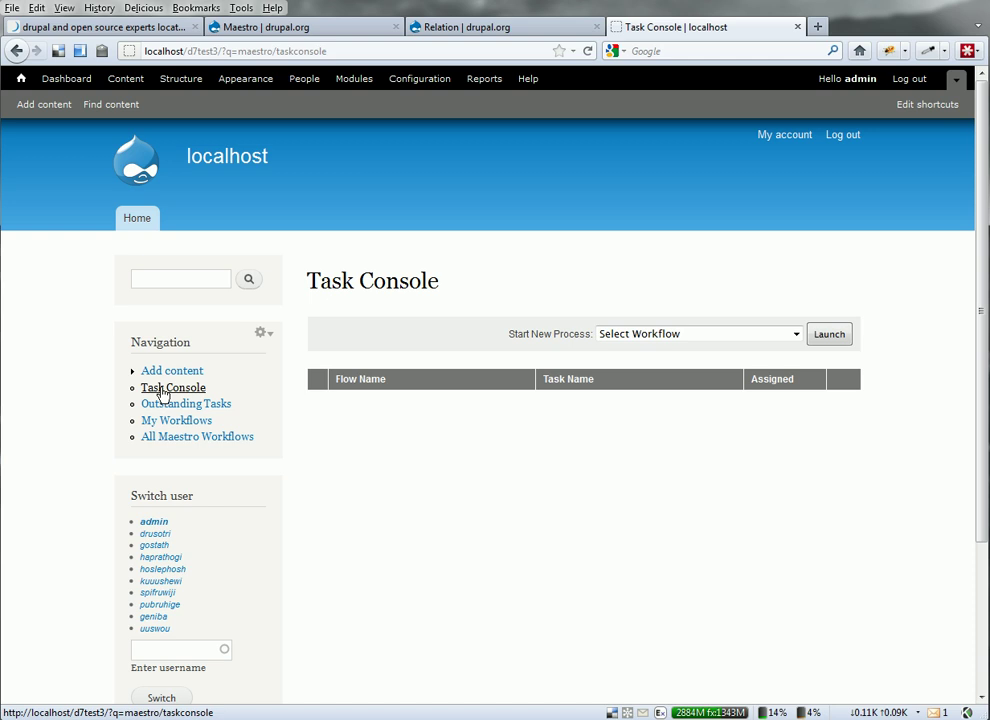
{"action": "left_click", "coordinate": [162, 392]}
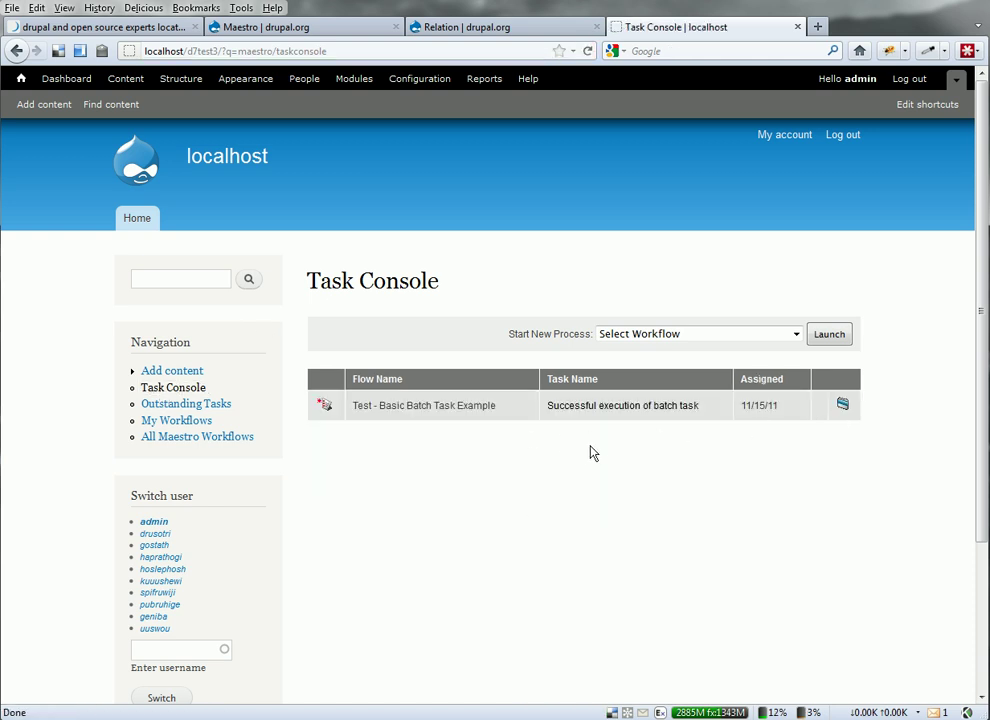
- View the batch task process details with Expand All and Collapse All, then reload the console
{"action": "left_click", "coordinate": [843, 405]}
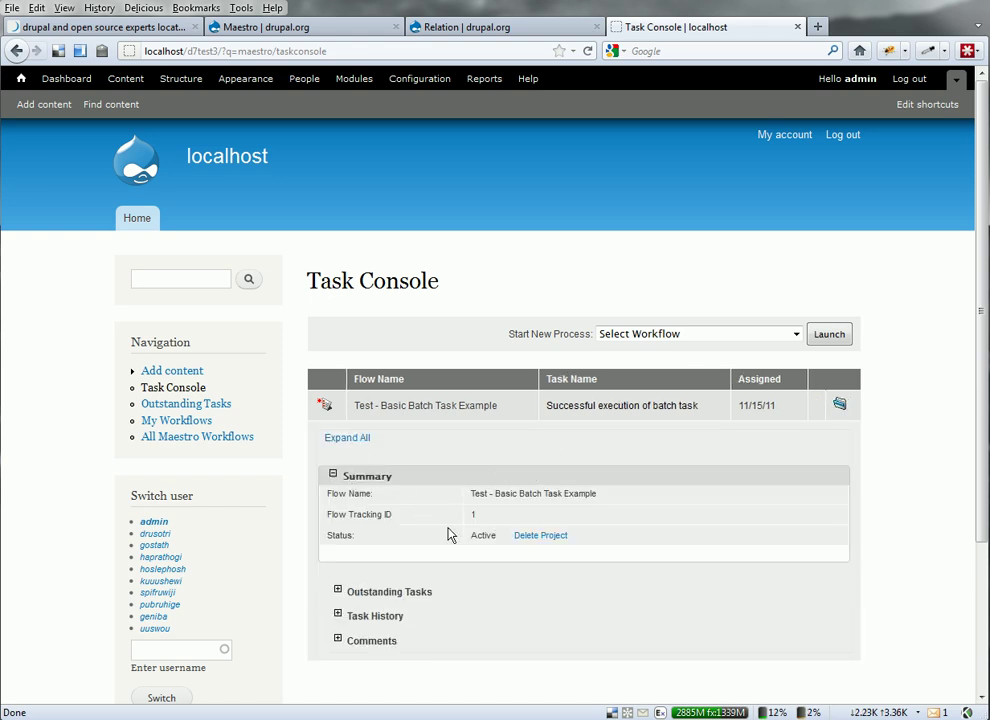
{"action": "left_click", "coordinate": [330, 440]}
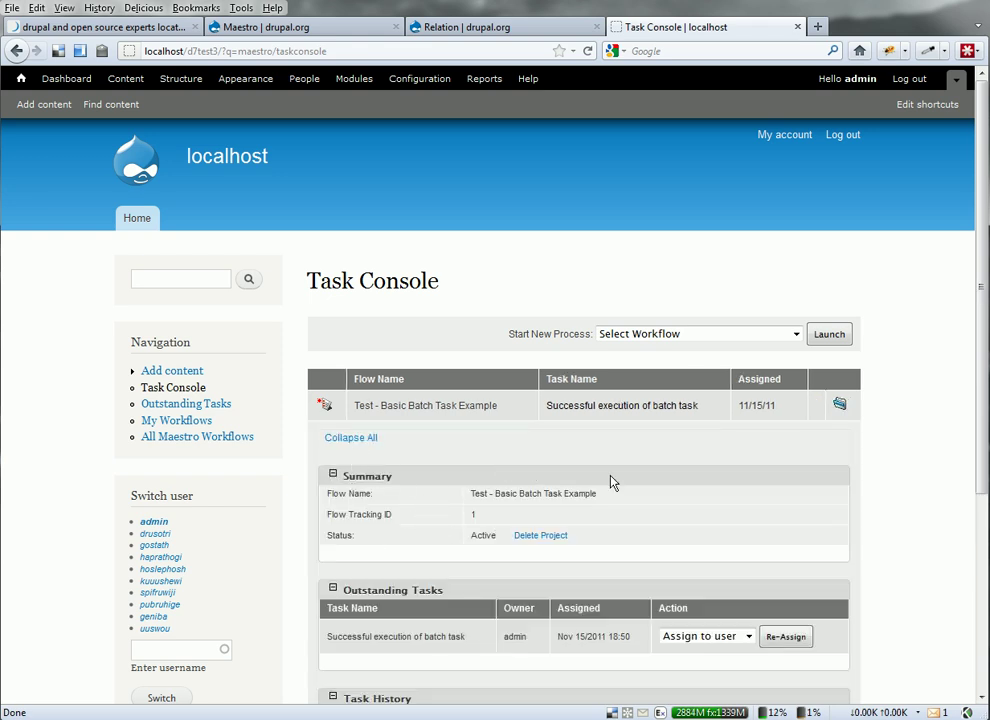
{"action": "scroll", "coordinate": [590, 495], "scroll_direction": "down", "scroll_amount": 3}
{"action": "scroll", "coordinate": [489, 521], "scroll_direction": "down", "scroll_amount": 2}
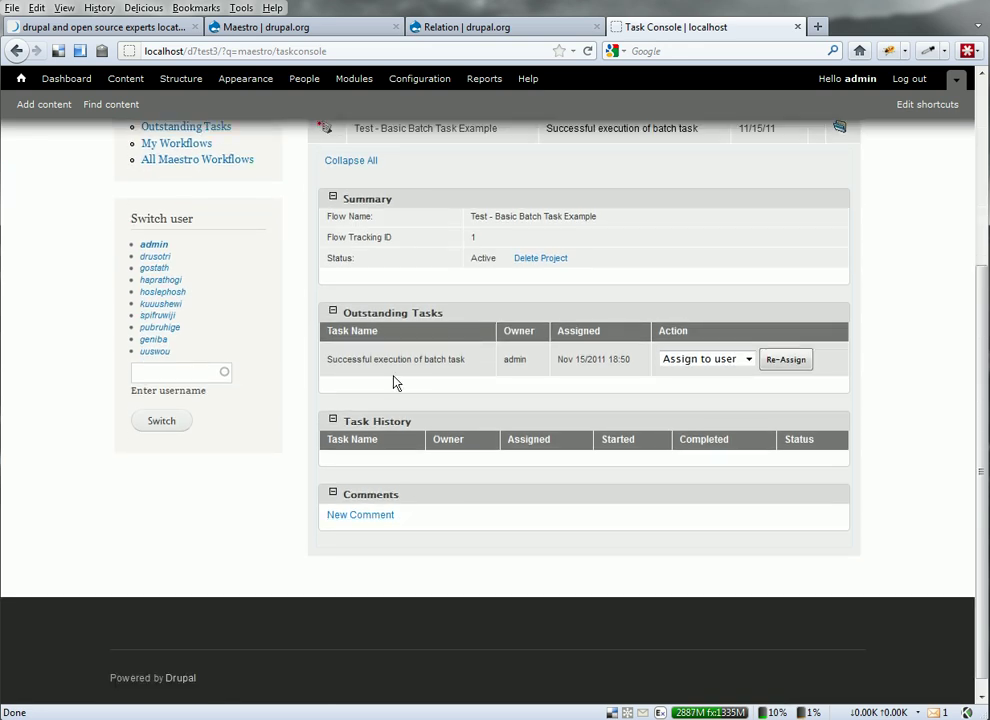
{"action": "scroll", "coordinate": [392, 373], "scroll_direction": "up", "scroll_amount": 3}
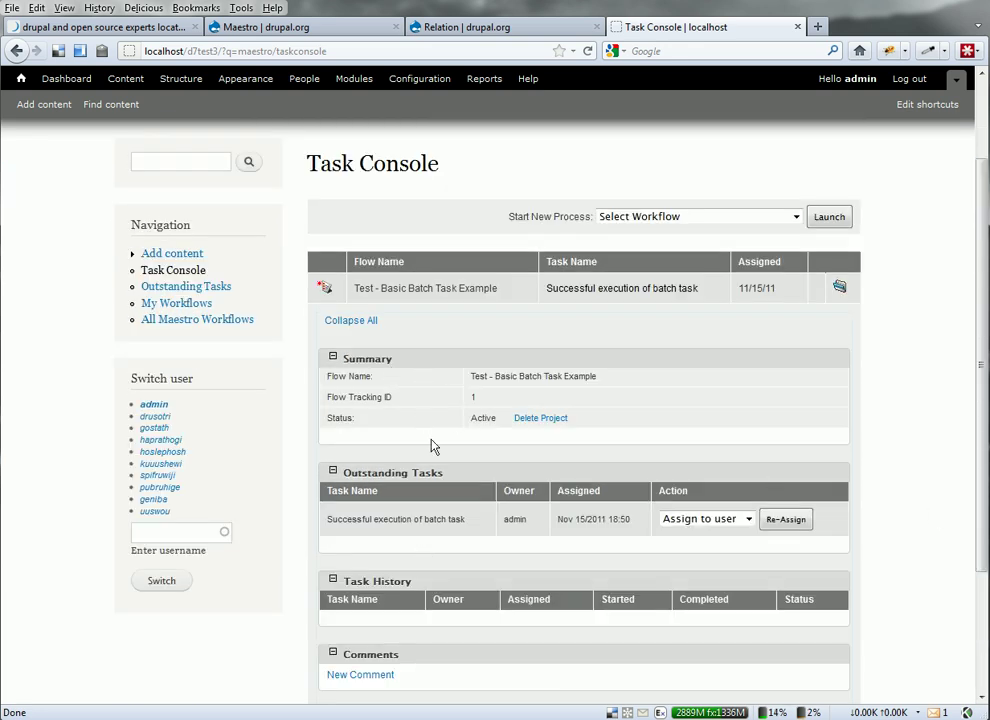
{"action": "left_click", "coordinate": [352, 322]}
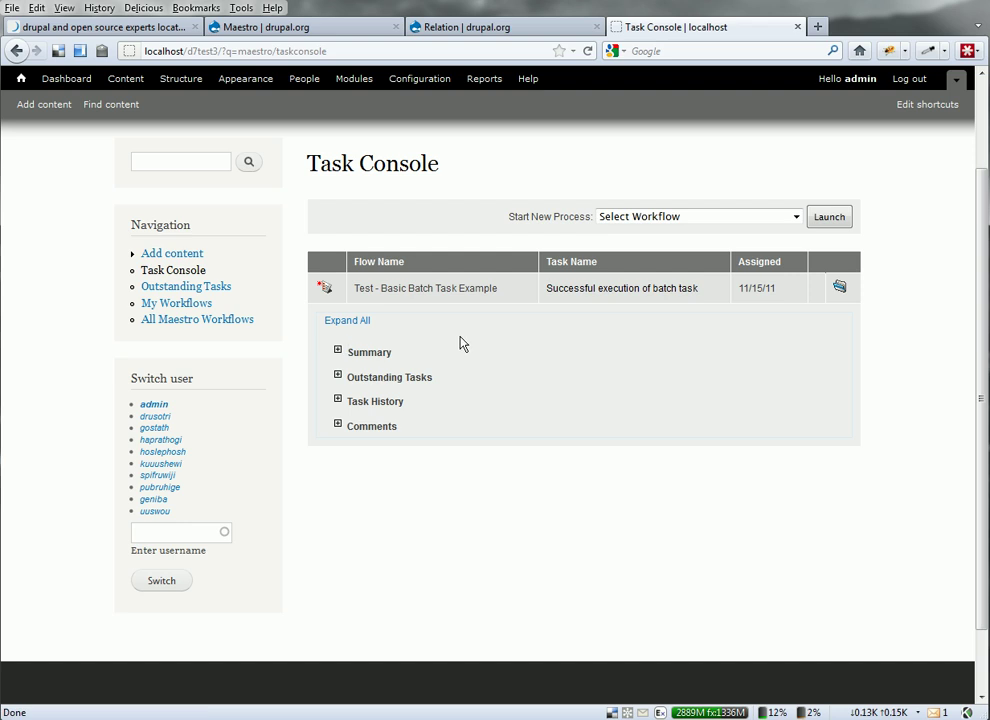
{"action": "scroll", "coordinate": [284, 297], "scroll_direction": "up", "scroll_amount": 1}
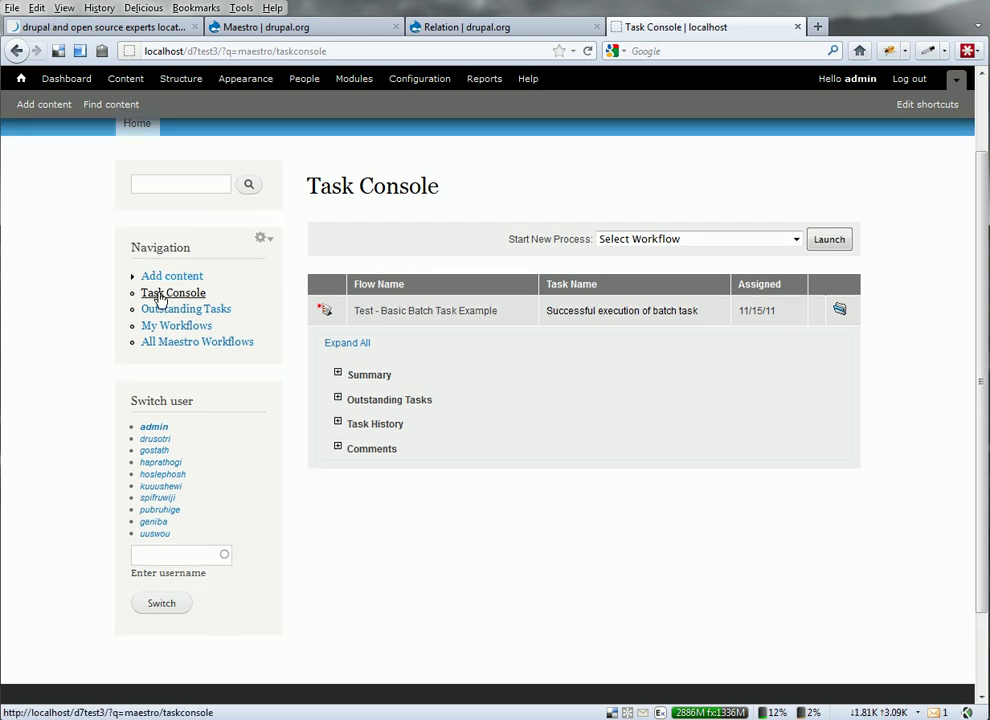
{"action": "left_click", "coordinate": [158, 297]}
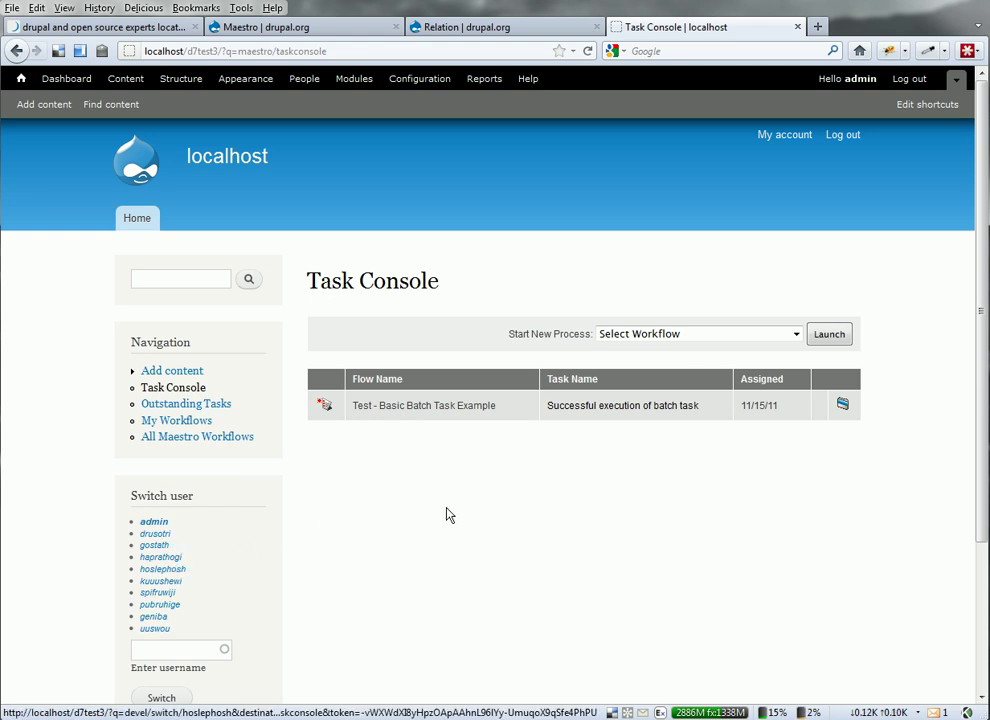
{"action": "left_click", "coordinate": [137, 234]}
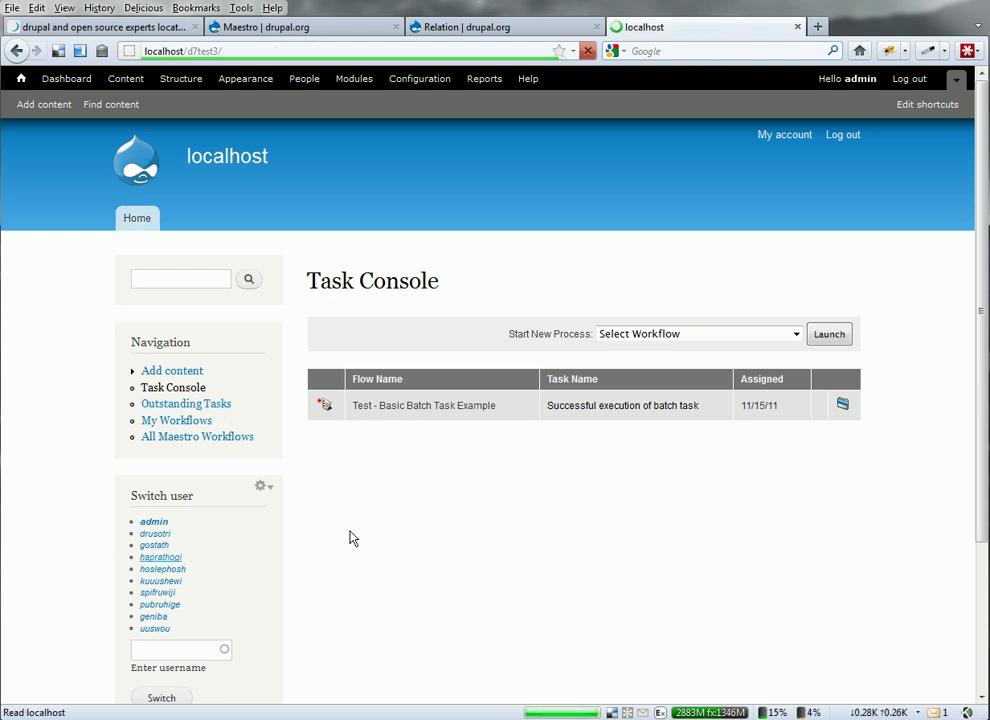
{"action": "left_click", "coordinate": [162, 558]}
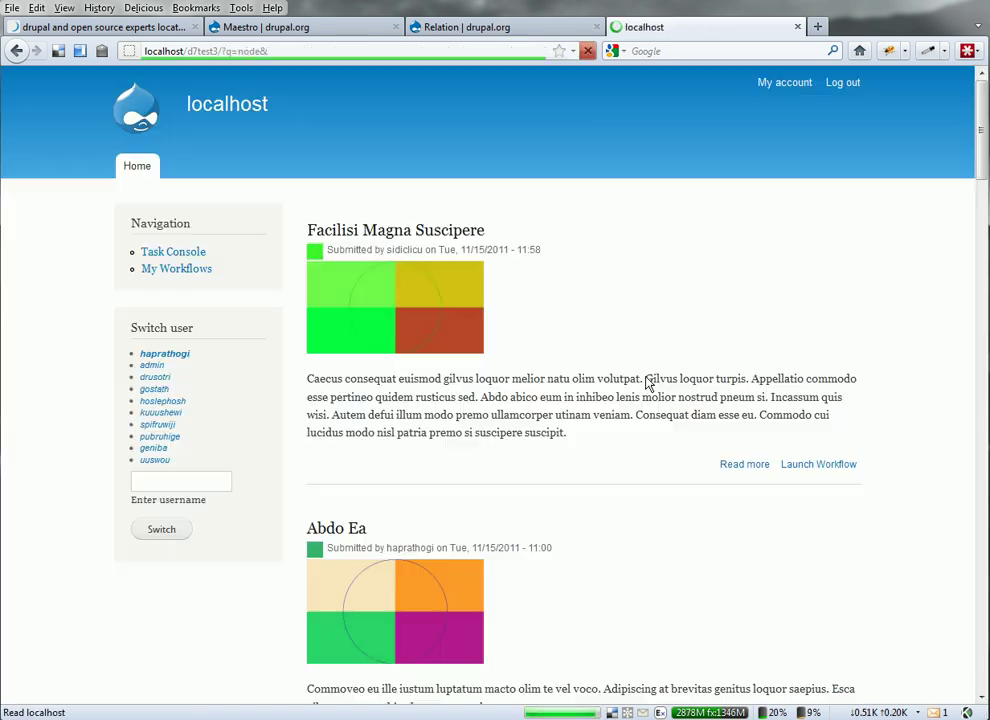
{"action": "scroll", "coordinate": [605, 515], "scroll_direction": "down", "scroll_amount": 5}
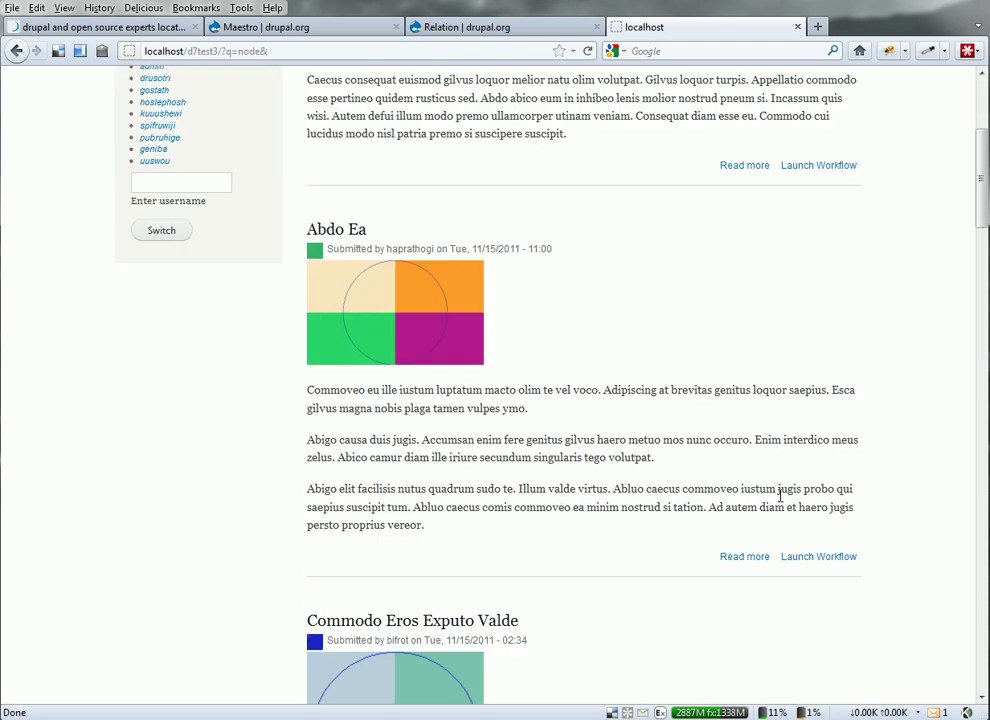
{"action": "left_click", "coordinate": [812, 557]}
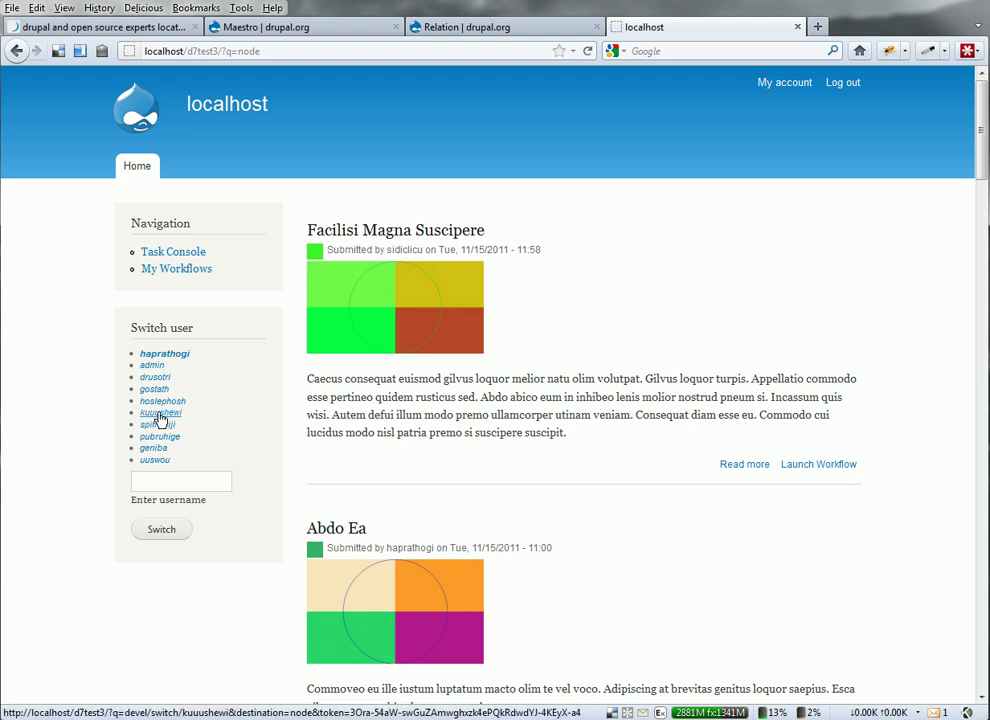
- As another test user, launch a workflow on Commodo Eros Exputo Valde, then return to admin
{"action": "left_click", "coordinate": [160, 418]}
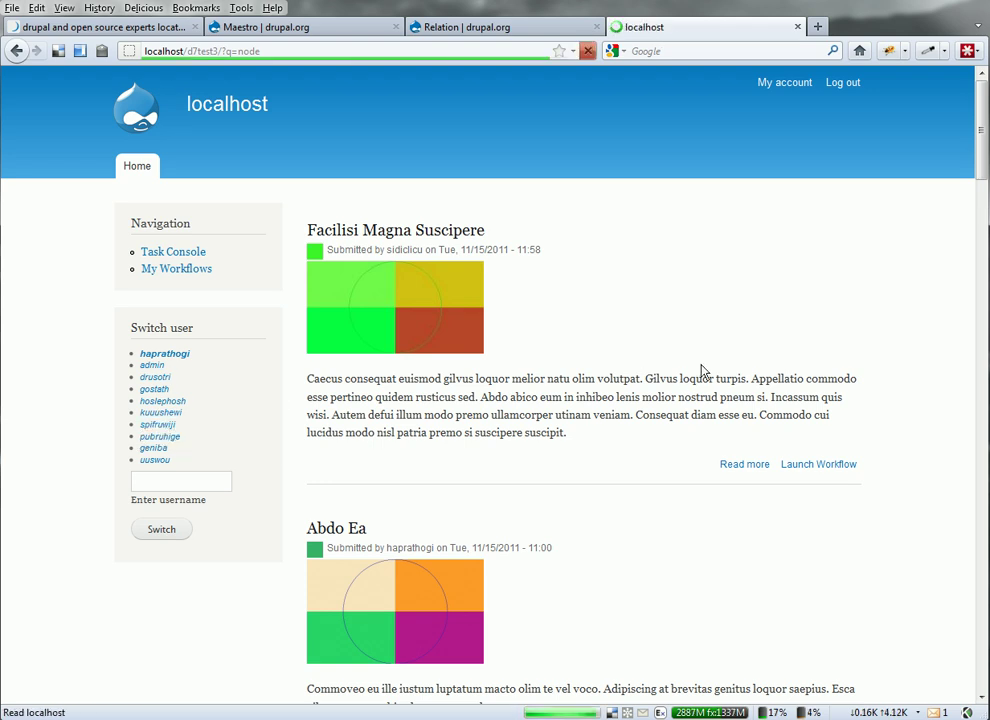
{"action": "left_click", "coordinate": [153, 394]}
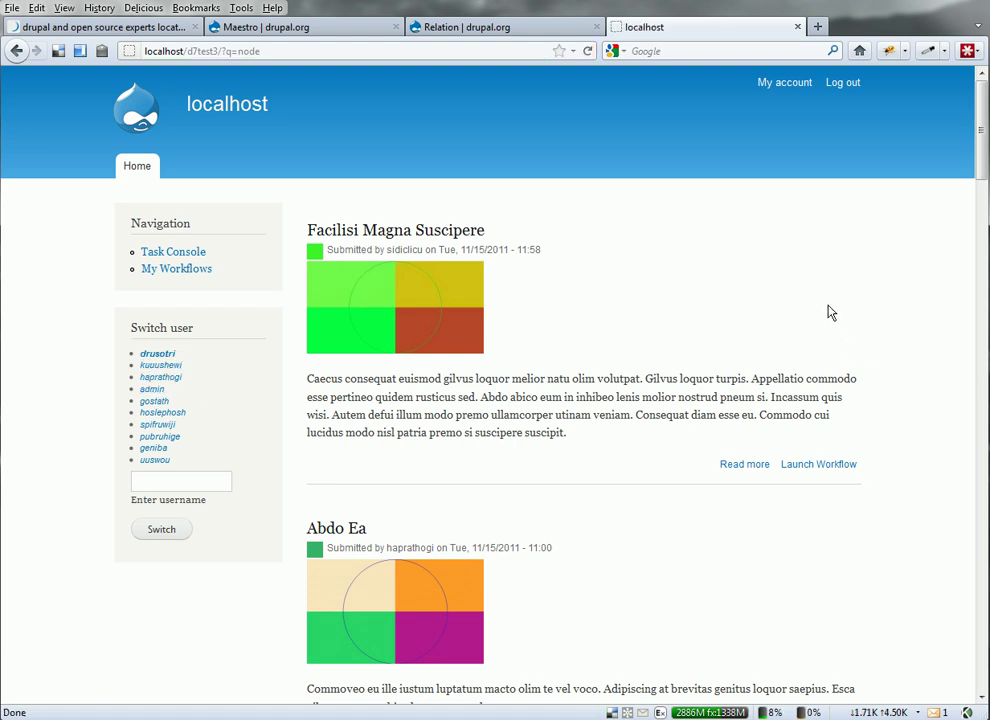
{"action": "scroll", "coordinate": [676, 459], "scroll_direction": "down", "scroll_amount": 4}
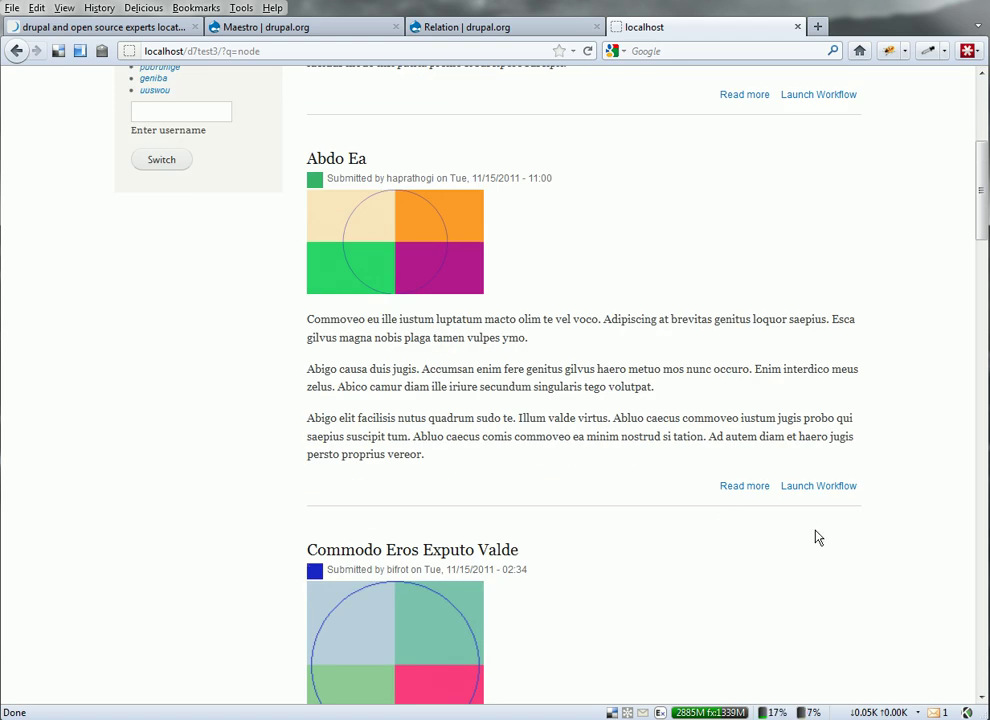
{"action": "scroll", "coordinate": [815, 537], "scroll_direction": "down", "scroll_amount": 5}
{"action": "left_click", "coordinate": [824, 349]}
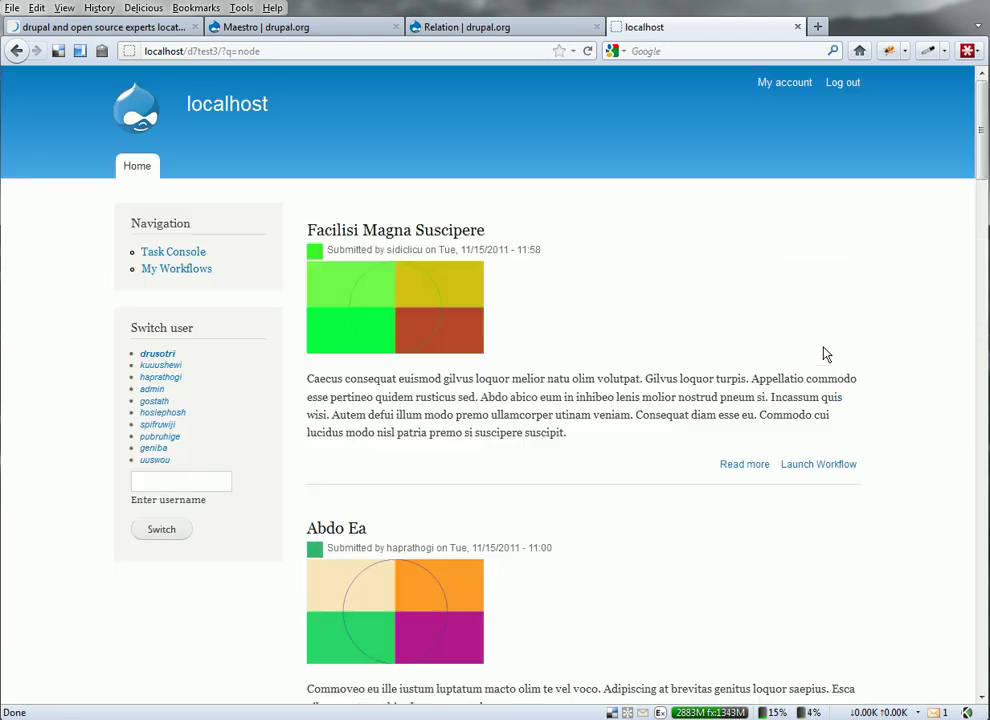
{"action": "left_click", "coordinate": [153, 390]}
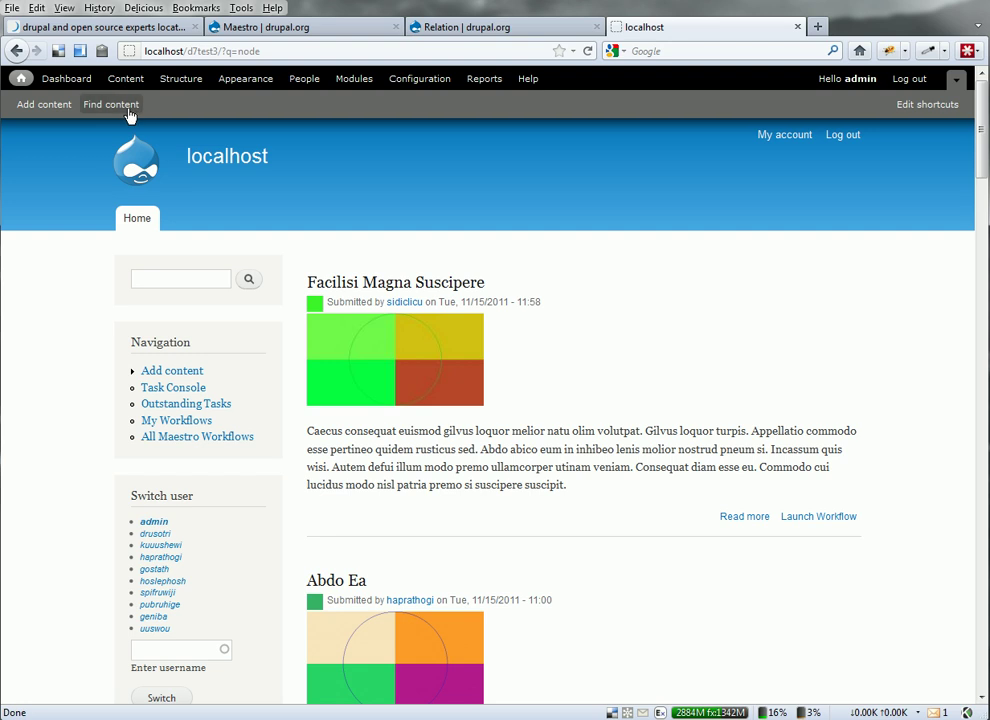
- Open the edit form of Relation 2, linking the Abdo Ea node with Process ID 2
{"action": "left_click", "coordinate": [128, 112]}
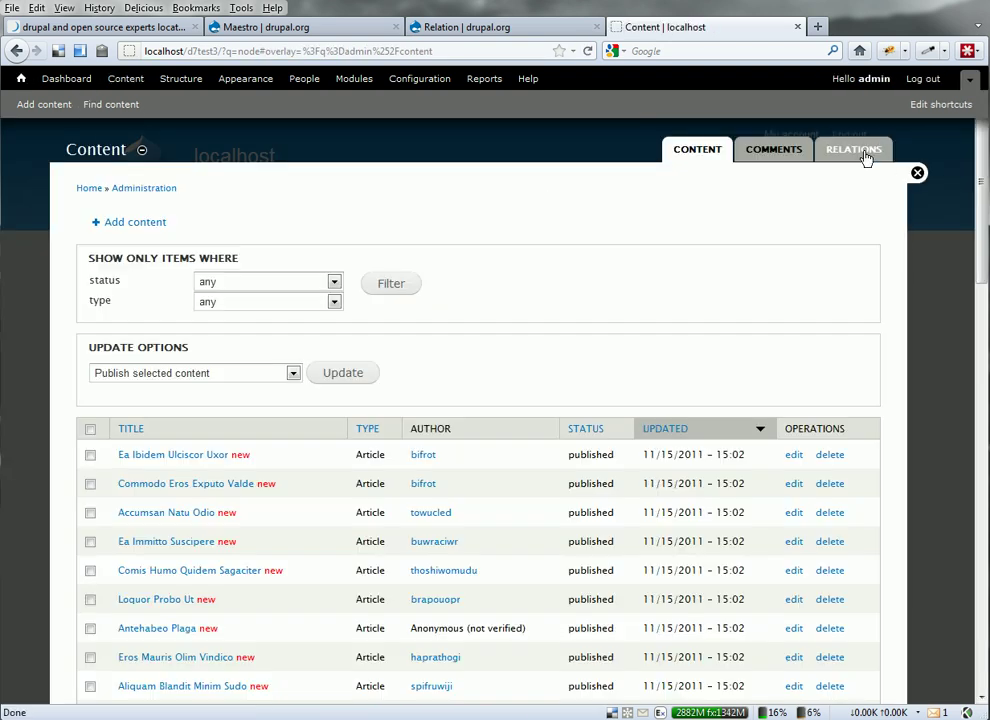
{"action": "left_click", "coordinate": [866, 158]}
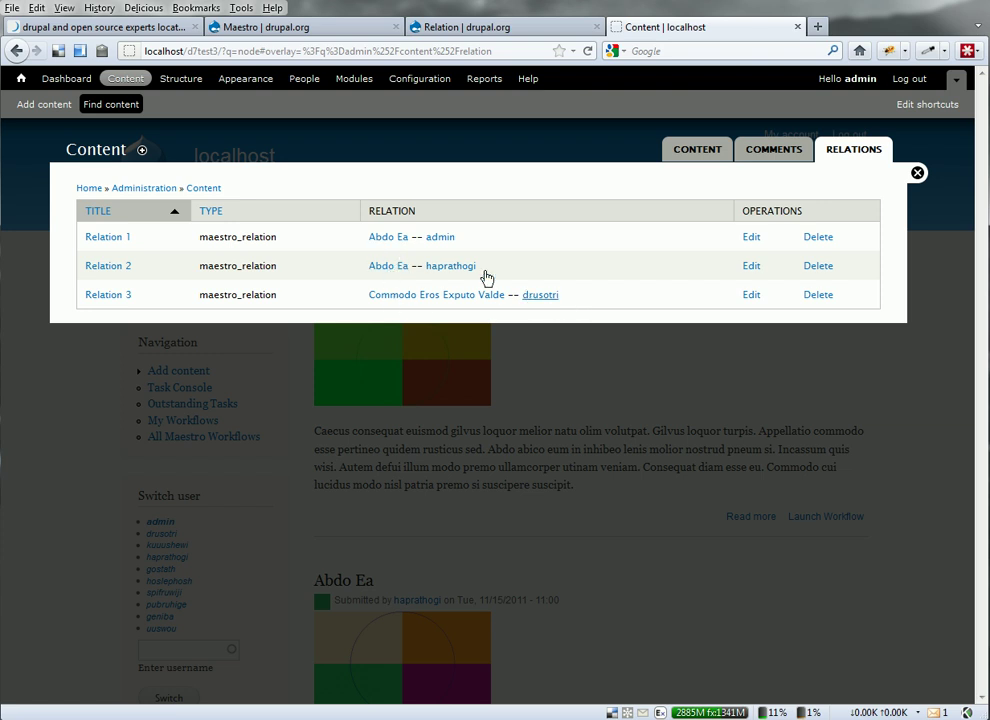
{"action": "left_click", "coordinate": [100, 268]}
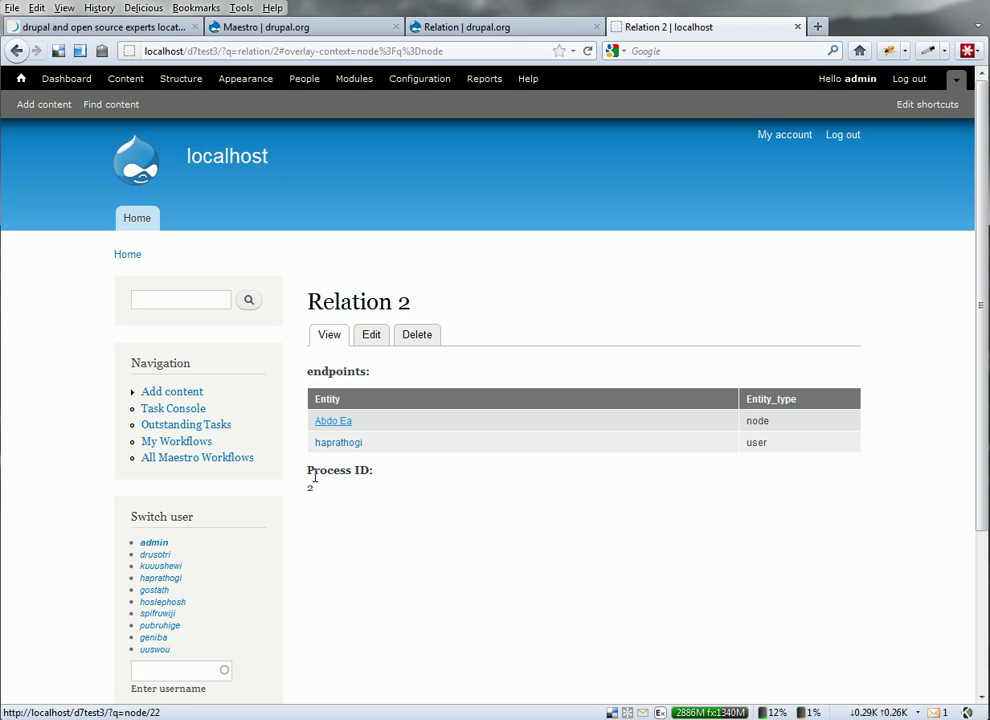
{"action": "left_click", "coordinate": [372, 338]}
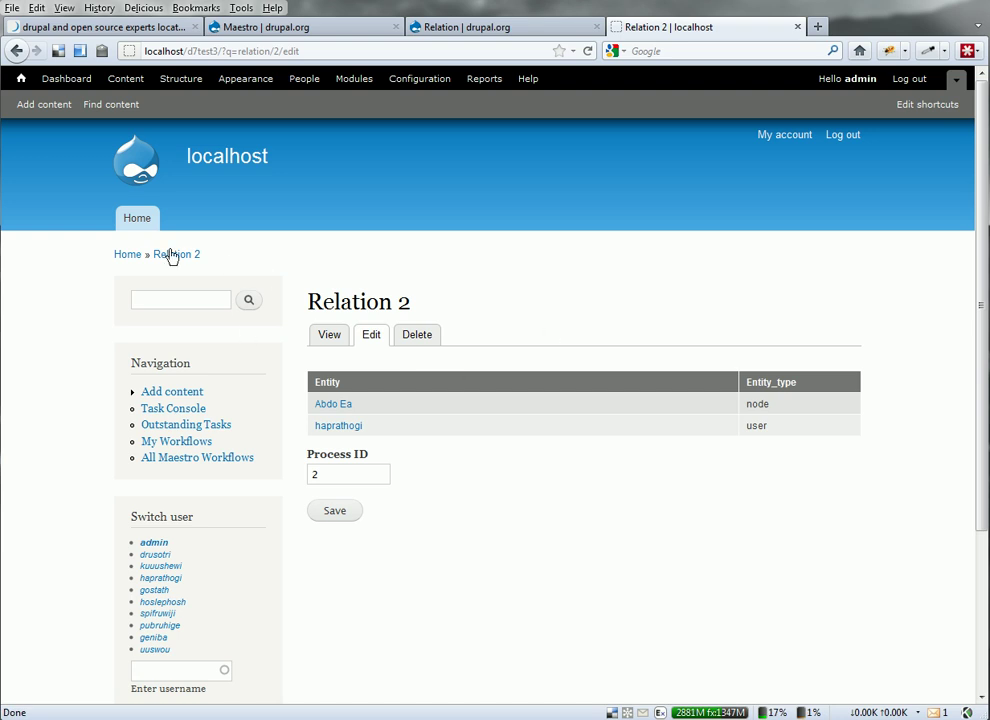
- Return to the front page listing the posts and their Launch Workflow links
{"action": "left_click", "coordinate": [137, 217]}
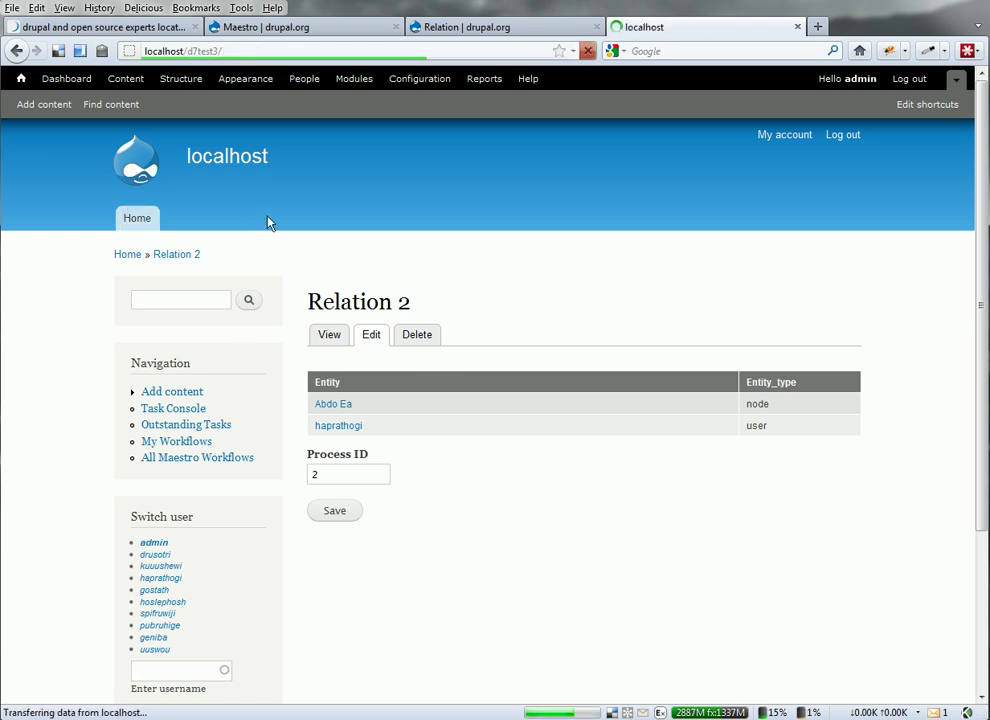